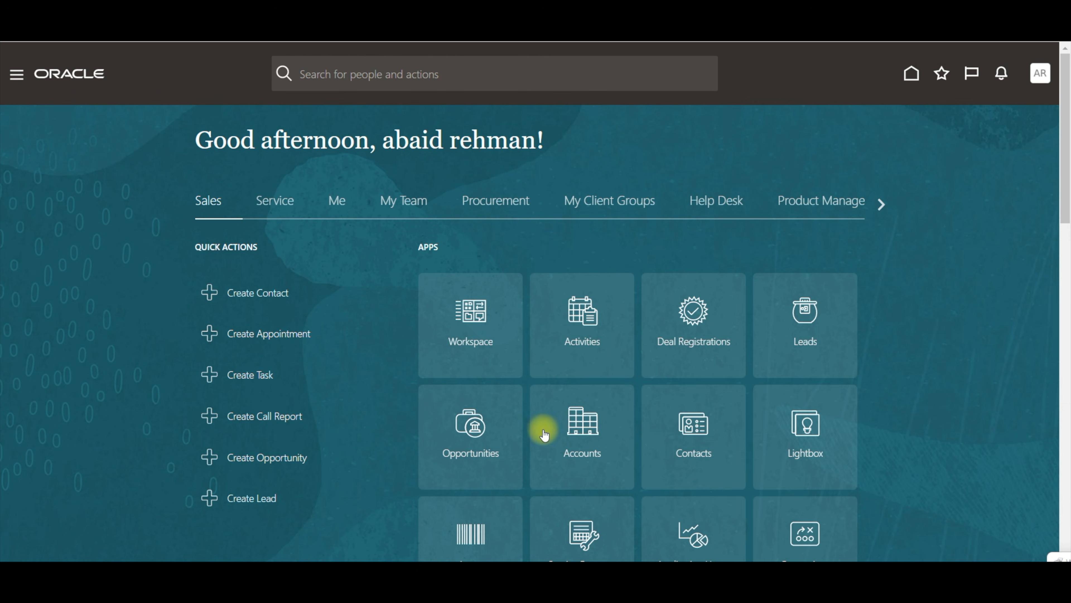
Open the Manage Implementation Projects page from Setup and Maintenance
left_click(1042, 75)
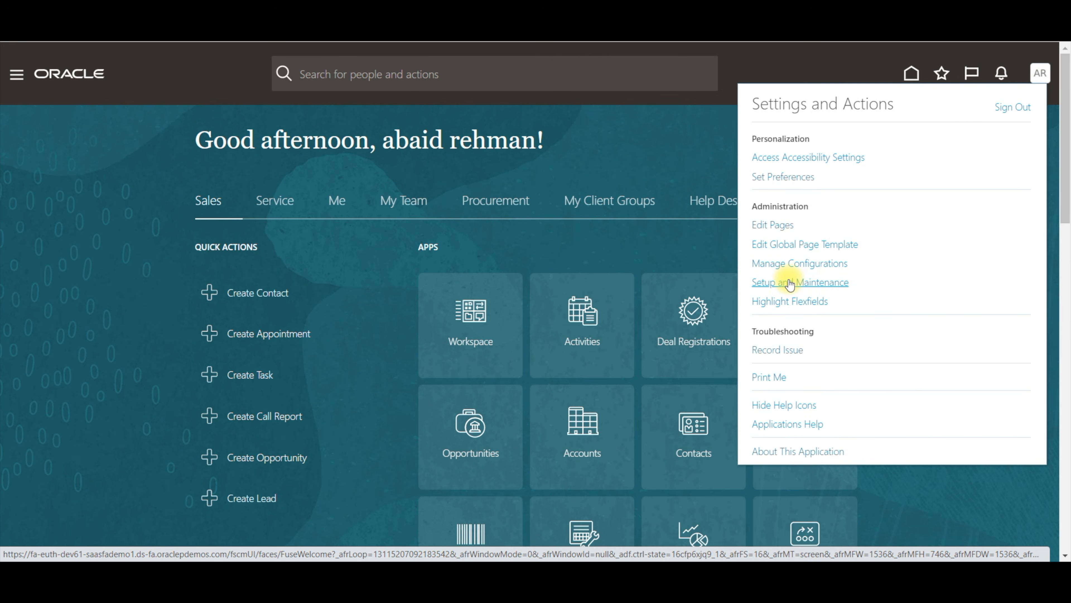
left_click(812, 282)
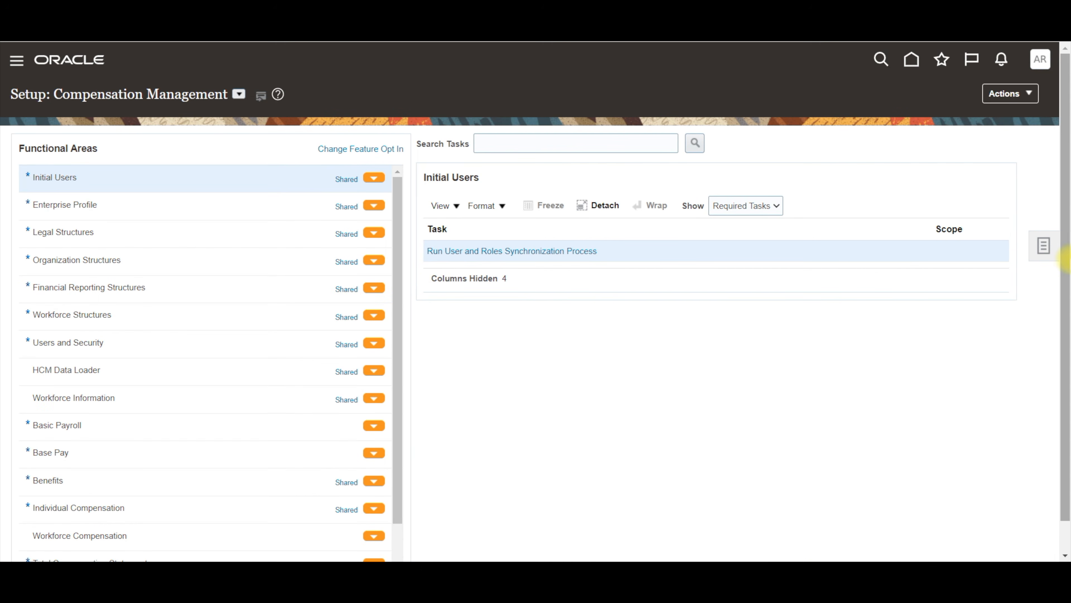
left_click(1047, 247)
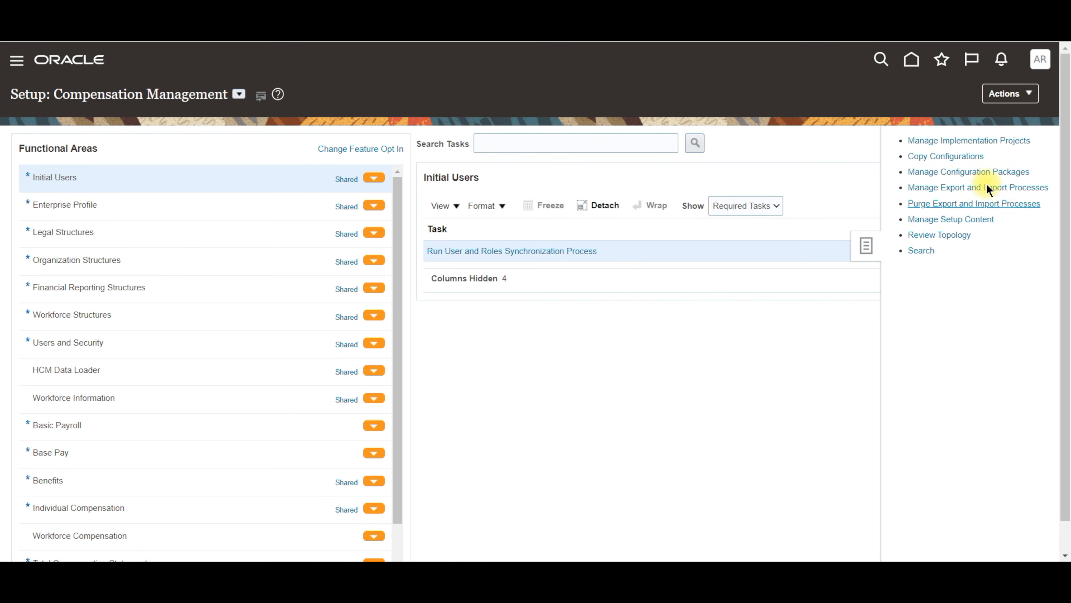
left_click(977, 143)
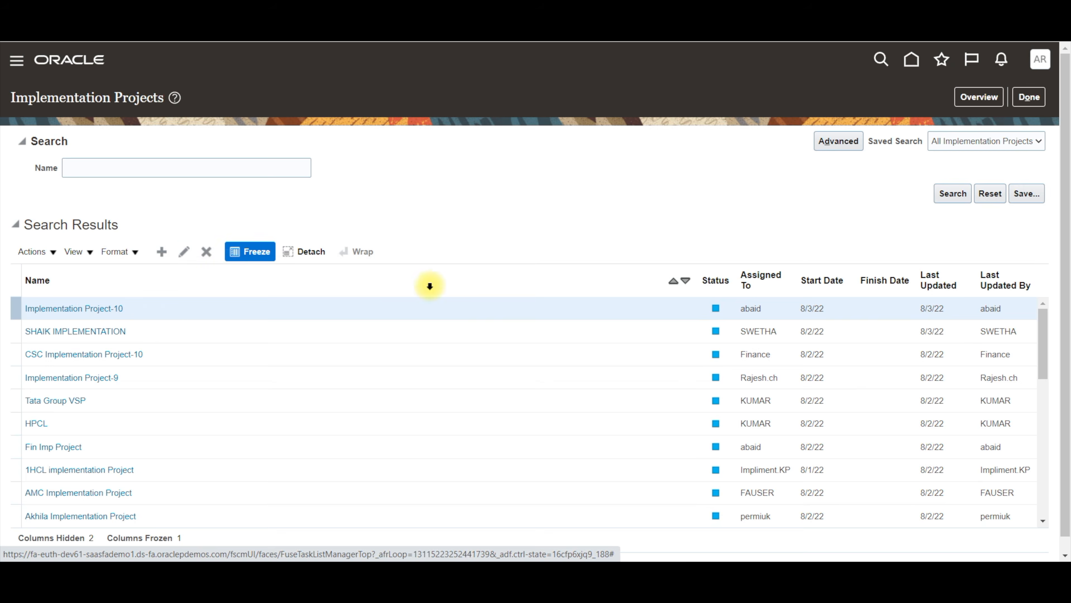
Start a new implementation project named "ICM Training Financial Struct Proj" and proceed to selecting its offerings
left_click_drag(214, 148, 29, 150)
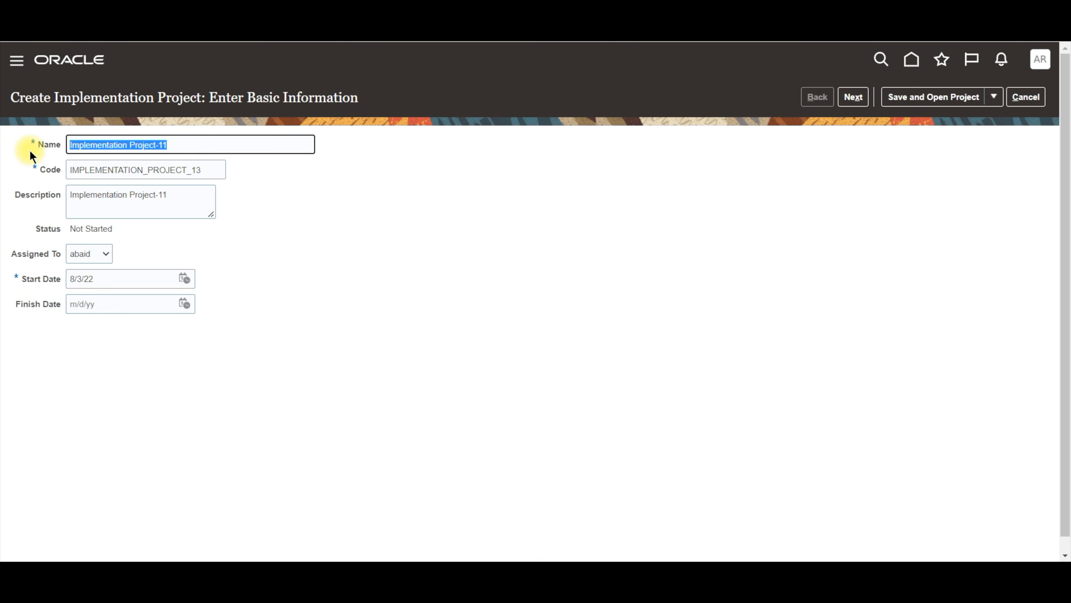
type("ICM ")
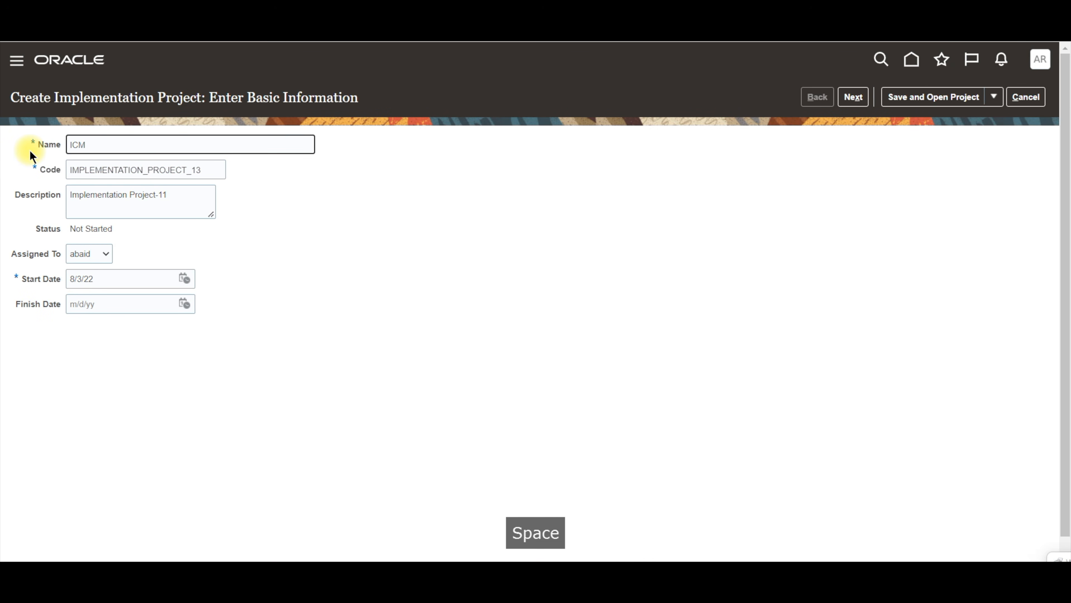
type("Training Fin")
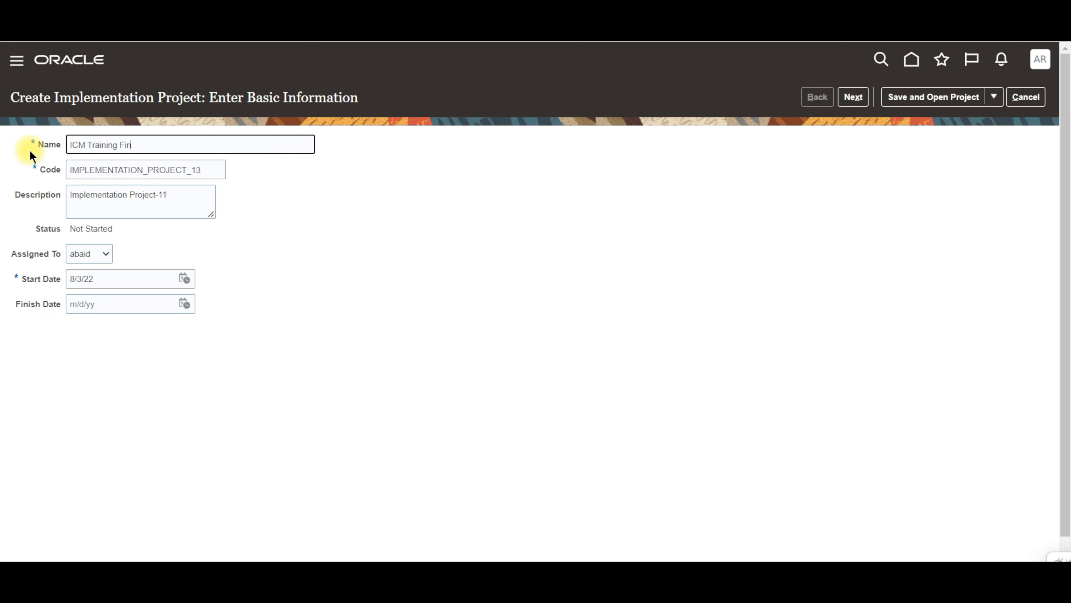
type("ancial Struct Proj")
key("Tab")
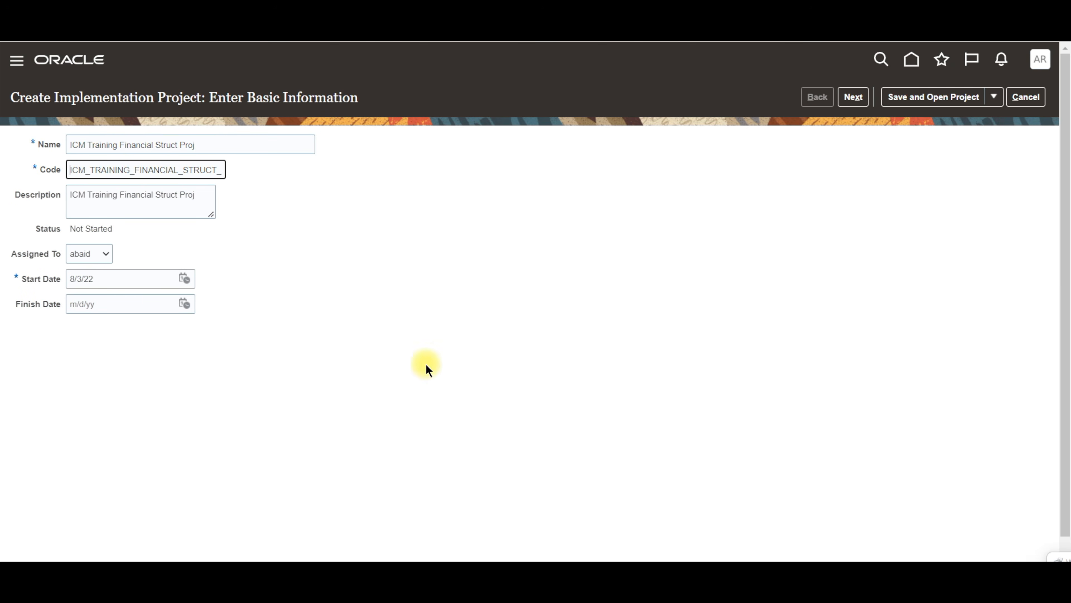
left_click(854, 99)
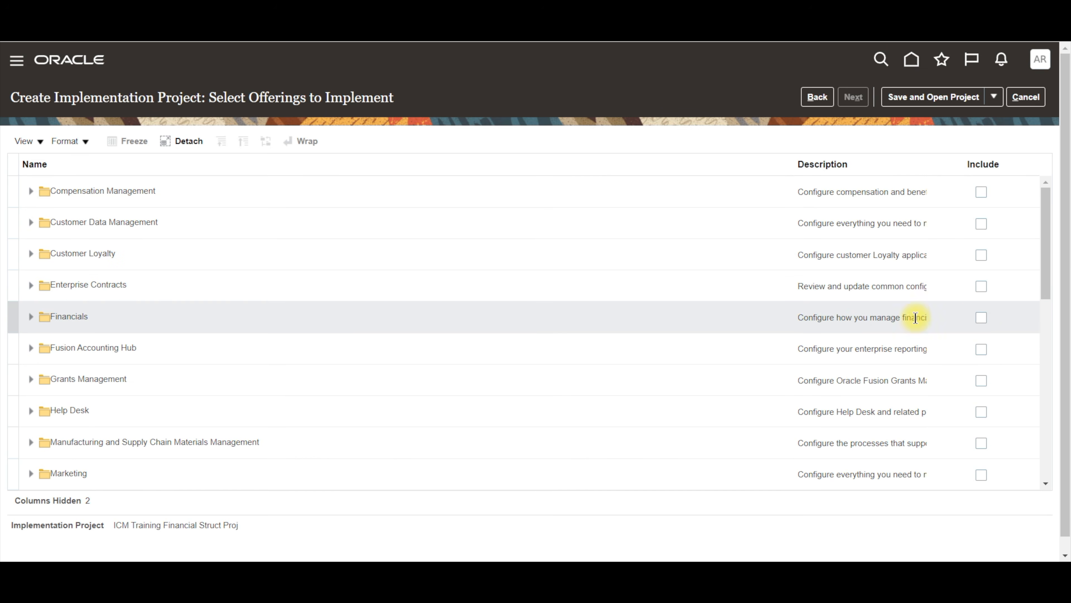
Include Financials with Supplier Invoice Processing, Expenses and Fixed Assets in the project, then save and open it
left_click(982, 317)
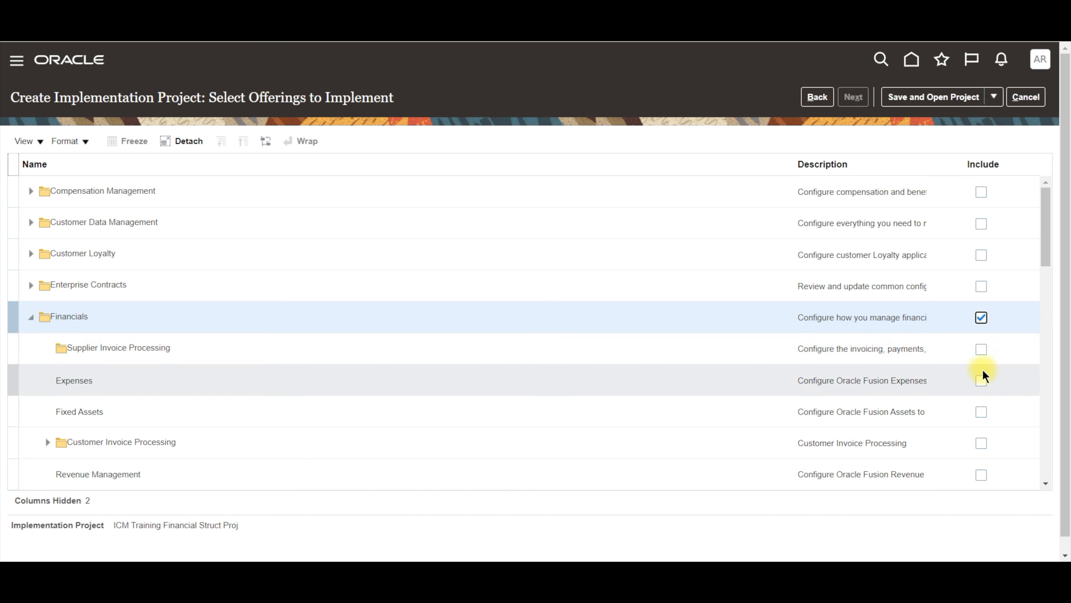
left_click(982, 349)
left_click(985, 388)
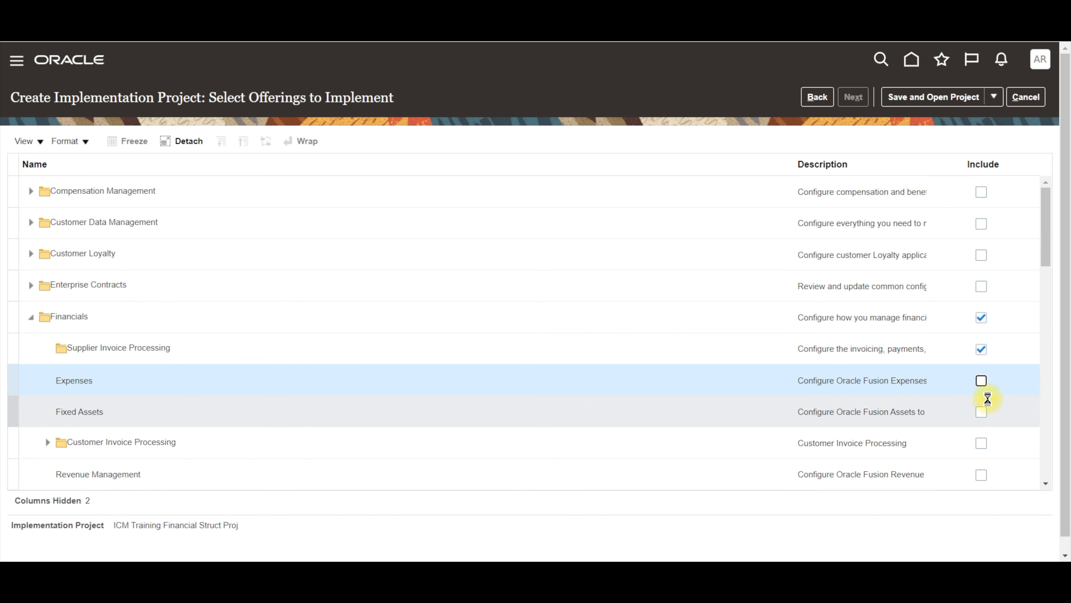
left_click(981, 411)
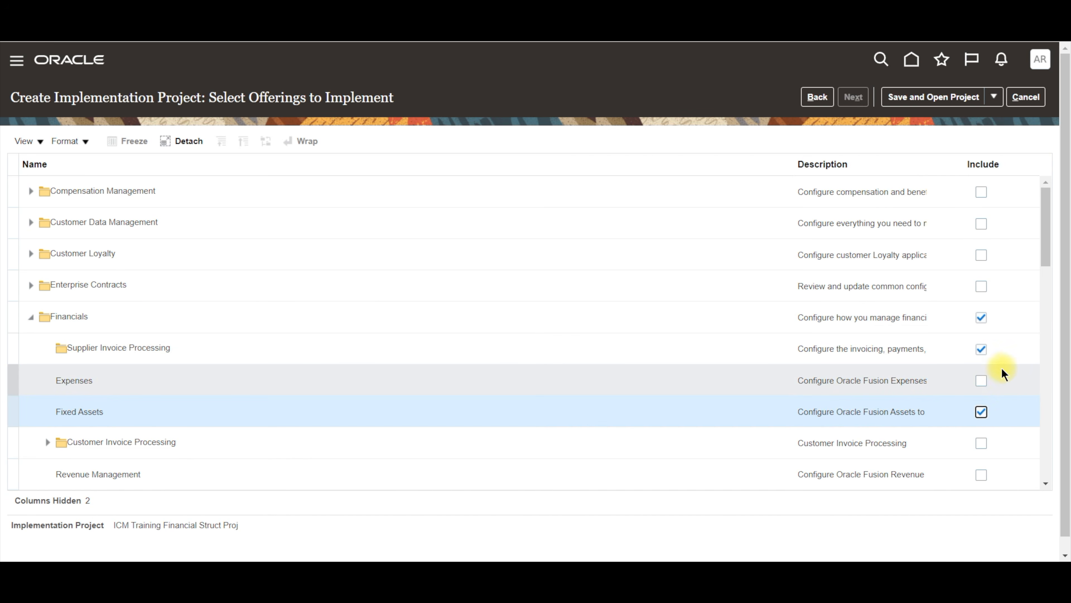
left_click(981, 382)
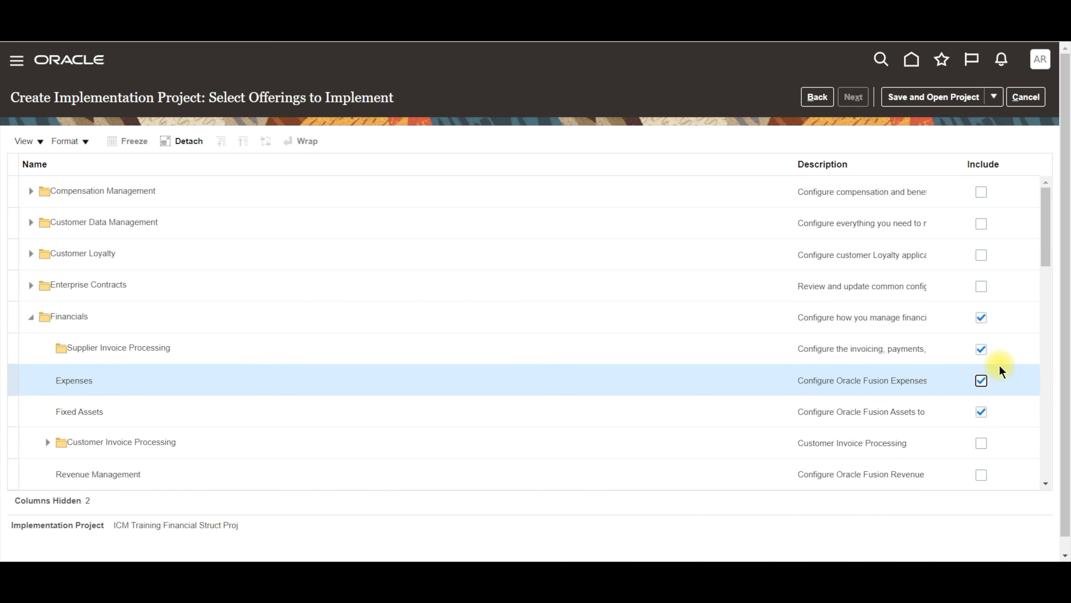
scroll(999, 365, "down", 2)
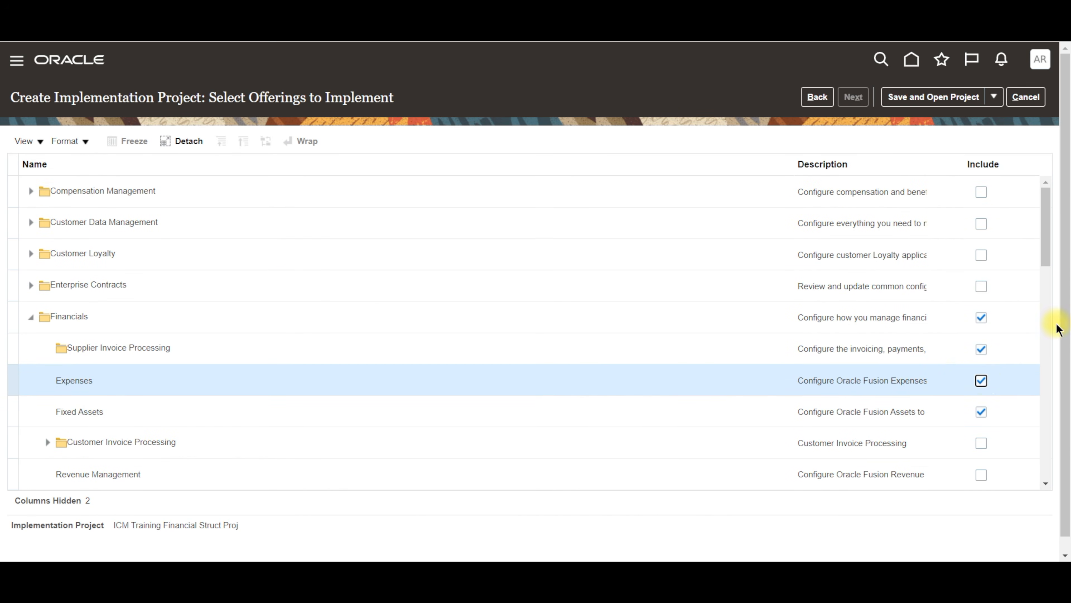
left_click(935, 99)
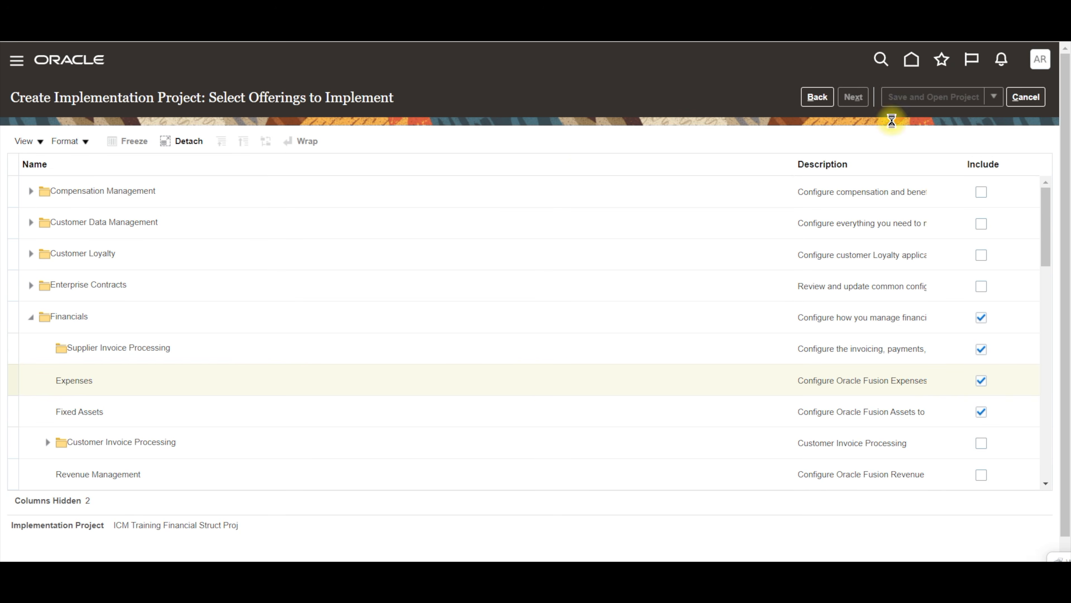
left_click(342, 201)
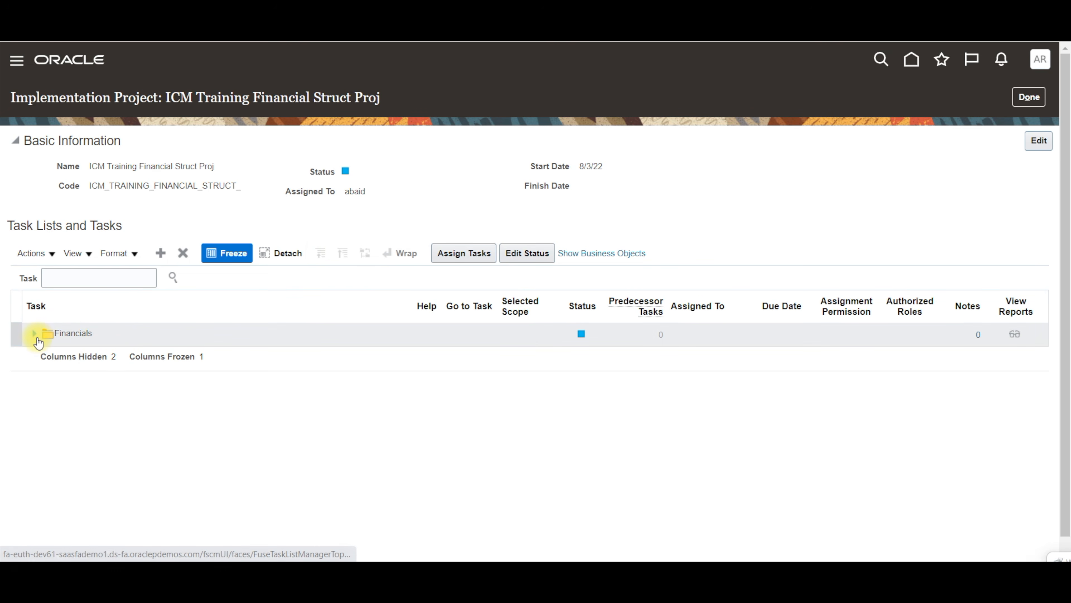
Expand the Financials task list through Define Common Applications Configuration for Financials to Define Enterprise Structures for Financials
left_click(35, 336)
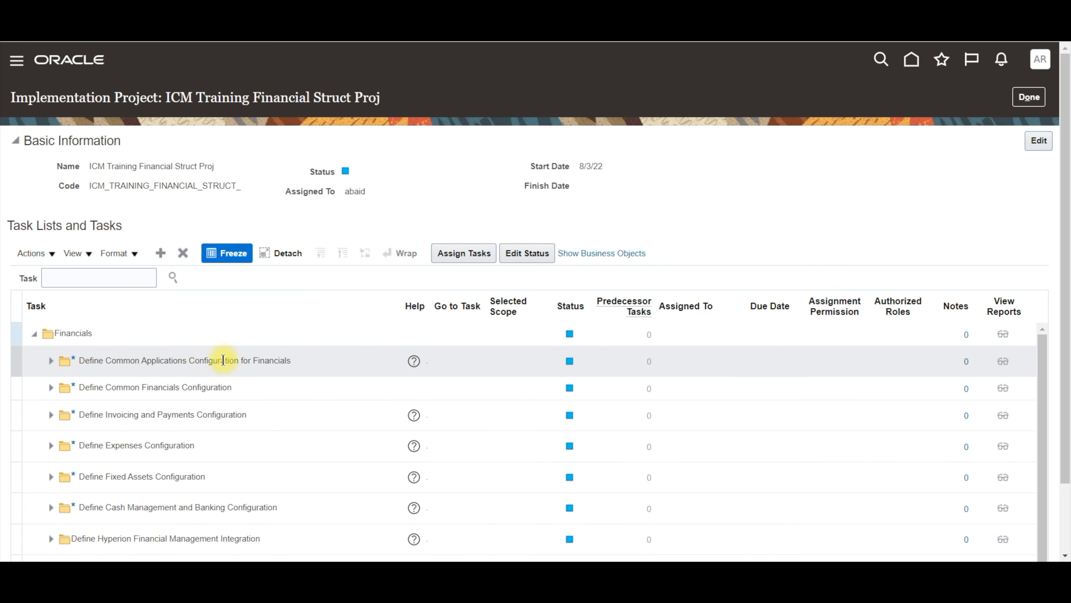
left_click(48, 363)
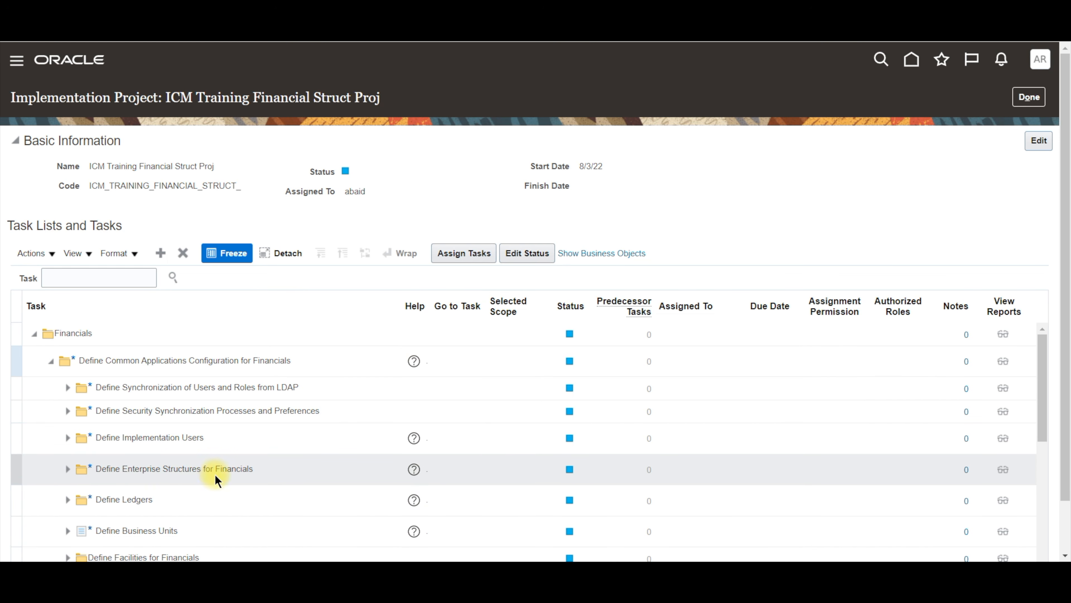
left_click(68, 469)
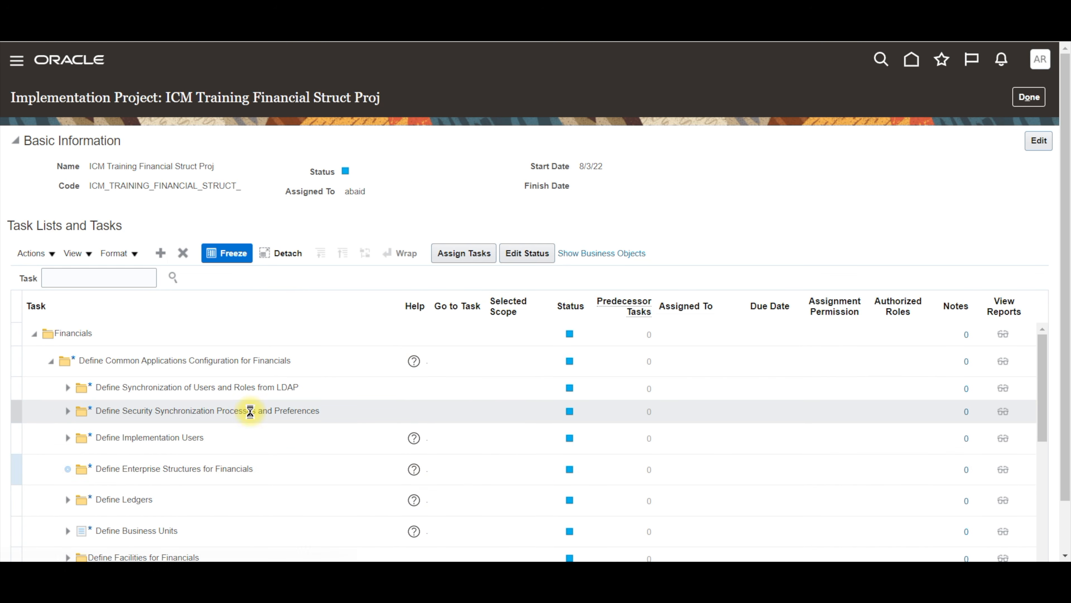
scroll(247, 428, "down", 2)
scroll(277, 404, "up", 1)
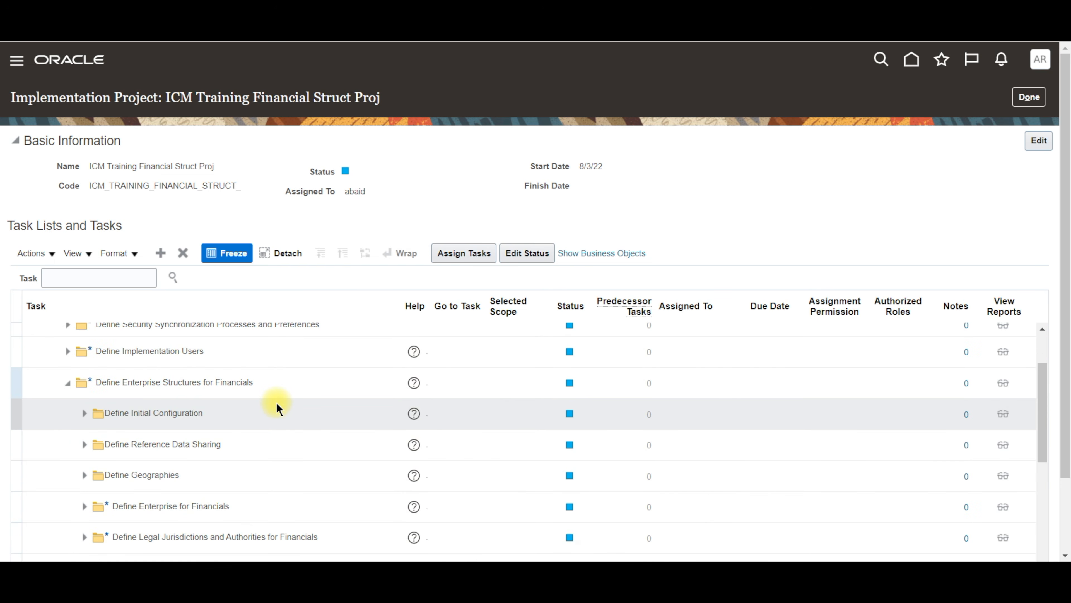
Examine the tasks under Define Initial Configuration, Define Reference Data Sharing and Define Geographies
left_click(85, 414)
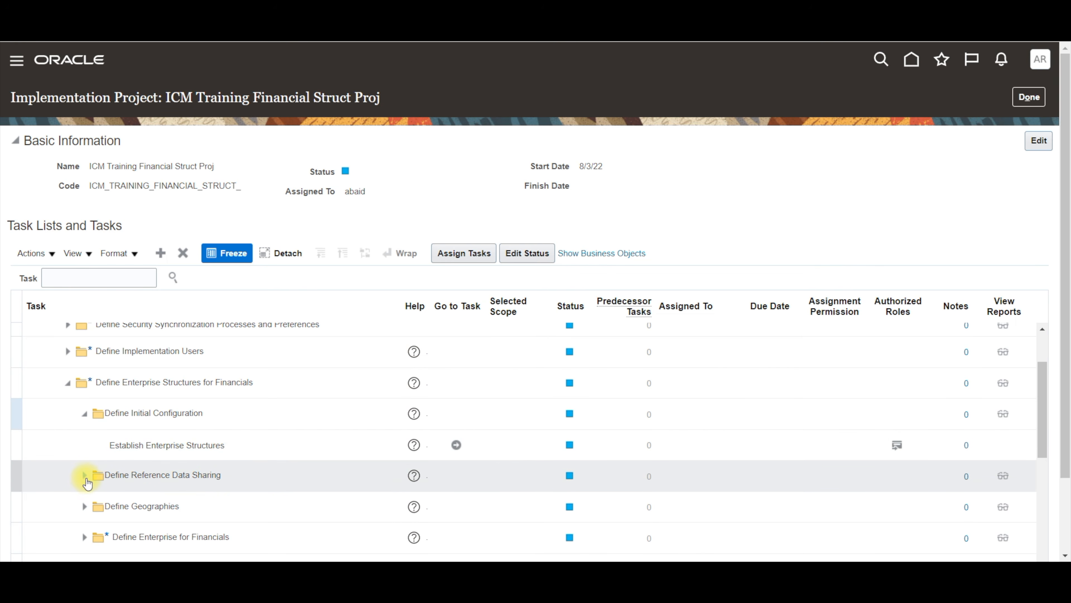
left_click(84, 475)
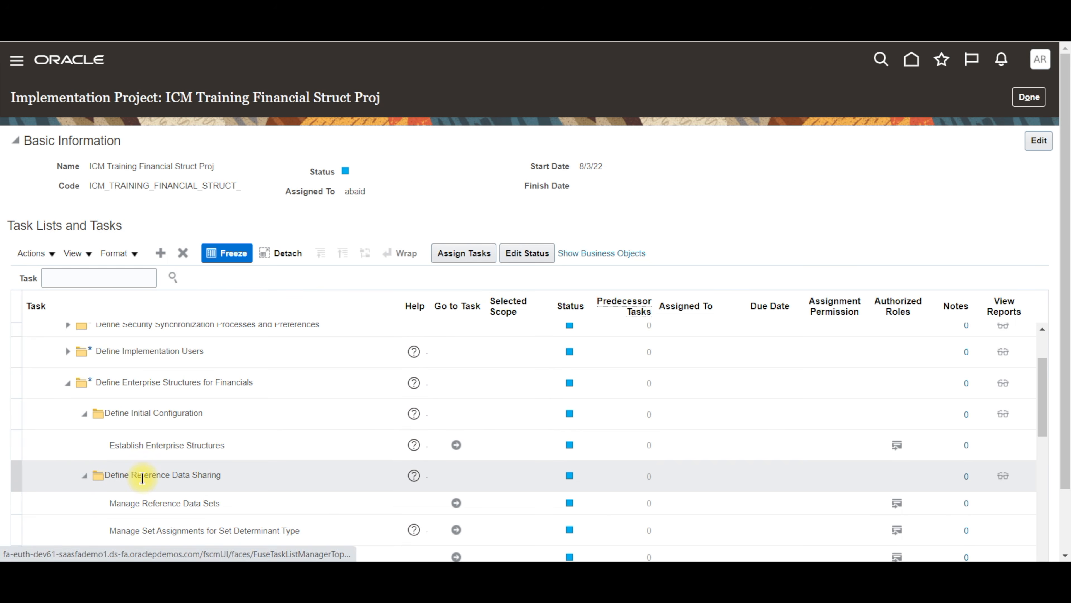
scroll(106, 472, "down", 2)
left_click(85, 389)
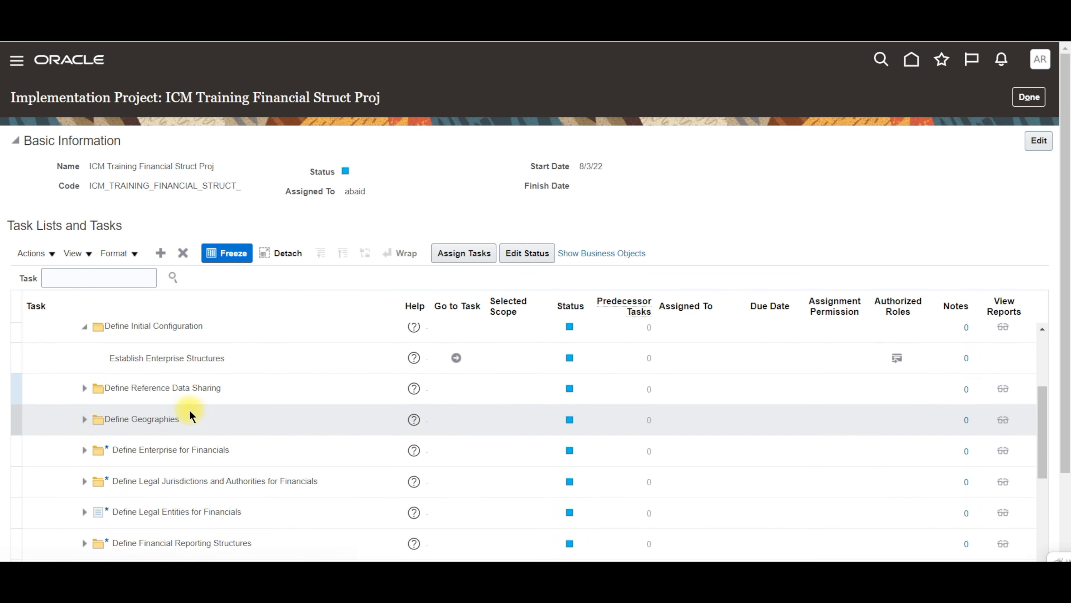
left_click(86, 420)
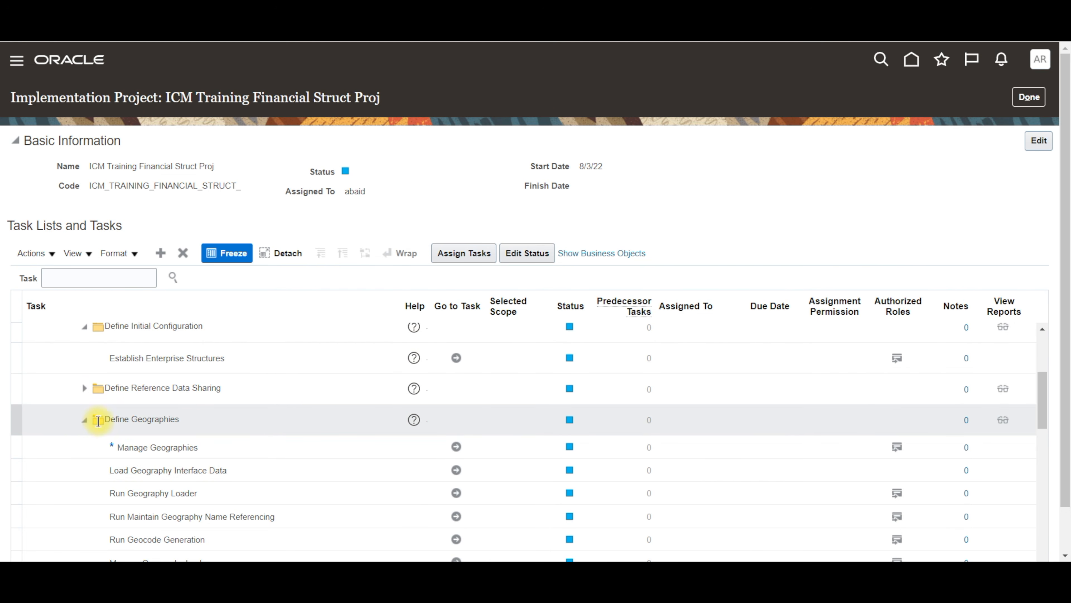
left_click(84, 420)
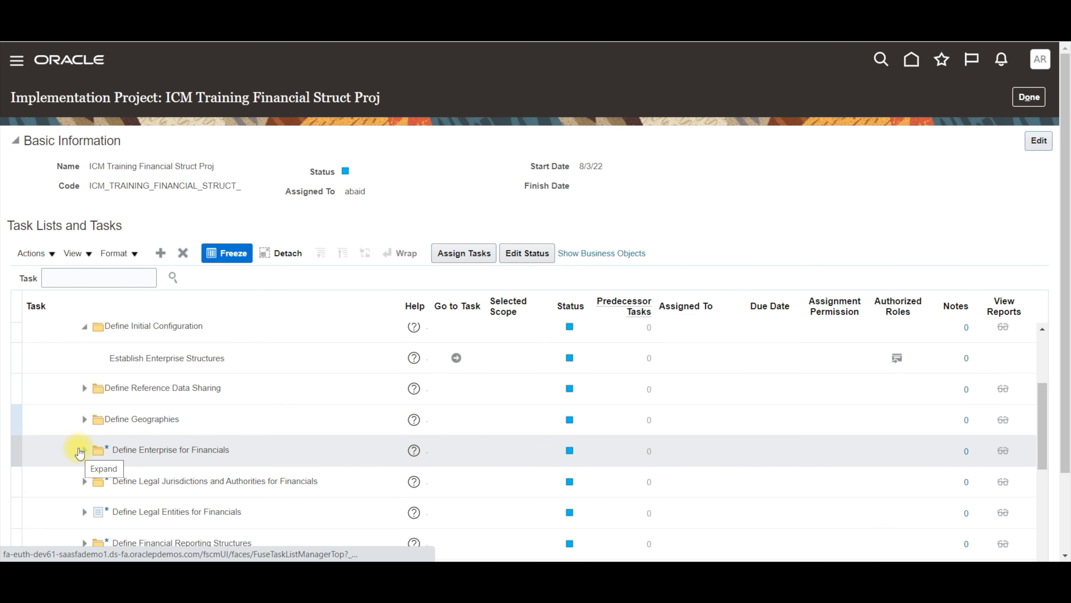
Go to the Manage Enterprise HCM Information task under Define Enterprise for Financials and open the enterprise record for correction
left_click(81, 451)
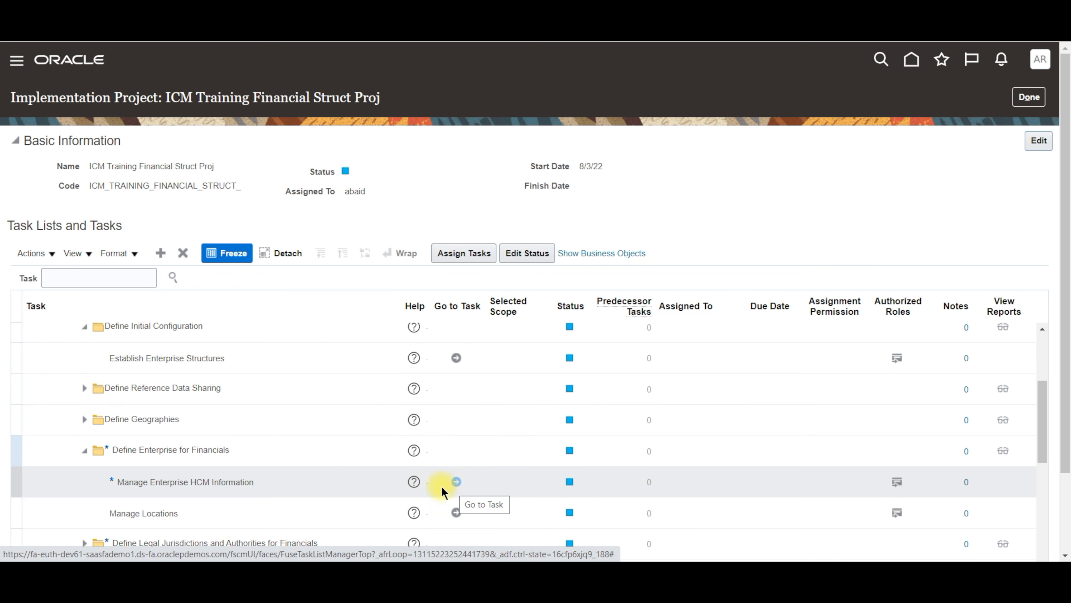
left_click(457, 483)
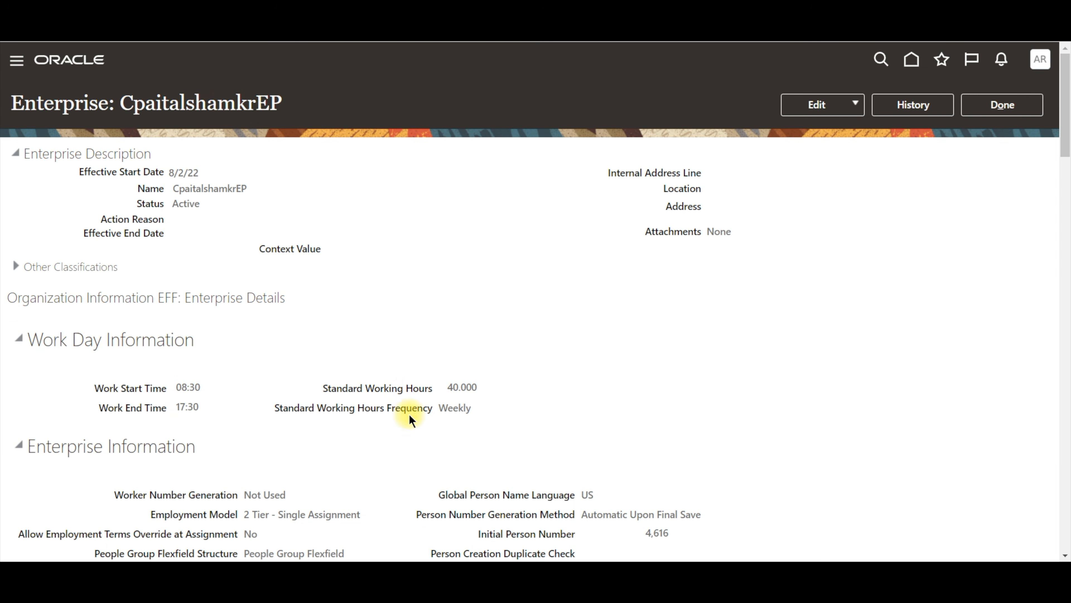
left_click(858, 105)
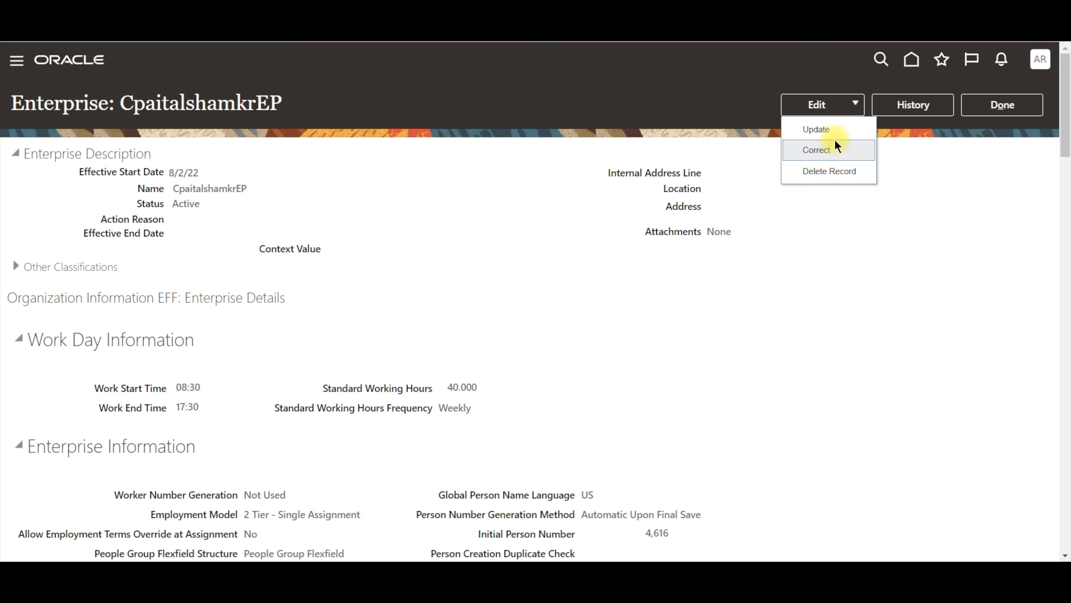
left_click(831, 151)
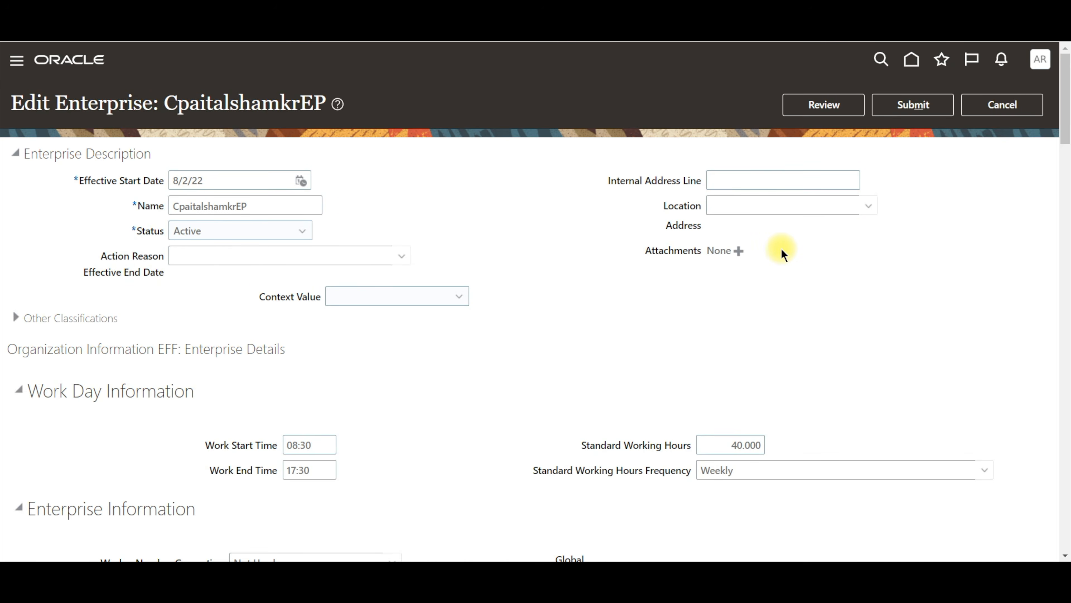
Examine the enterprise record from its description and Other Classifications through the work day, enterprise, currency, user provisioning and payroll sections
double_click(258, 205)
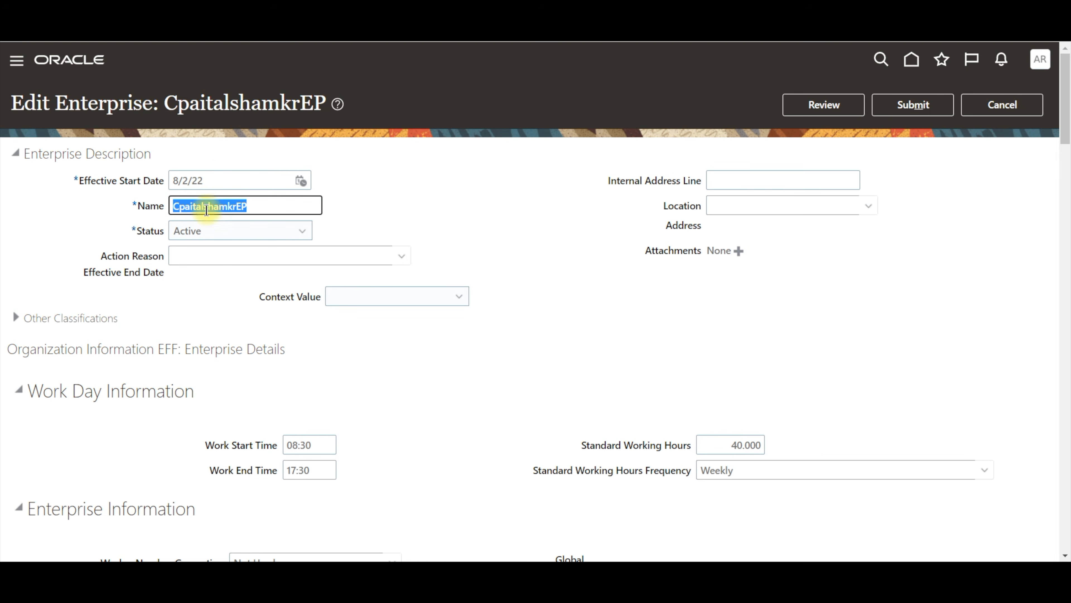
left_click(251, 231)
left_click(251, 231)
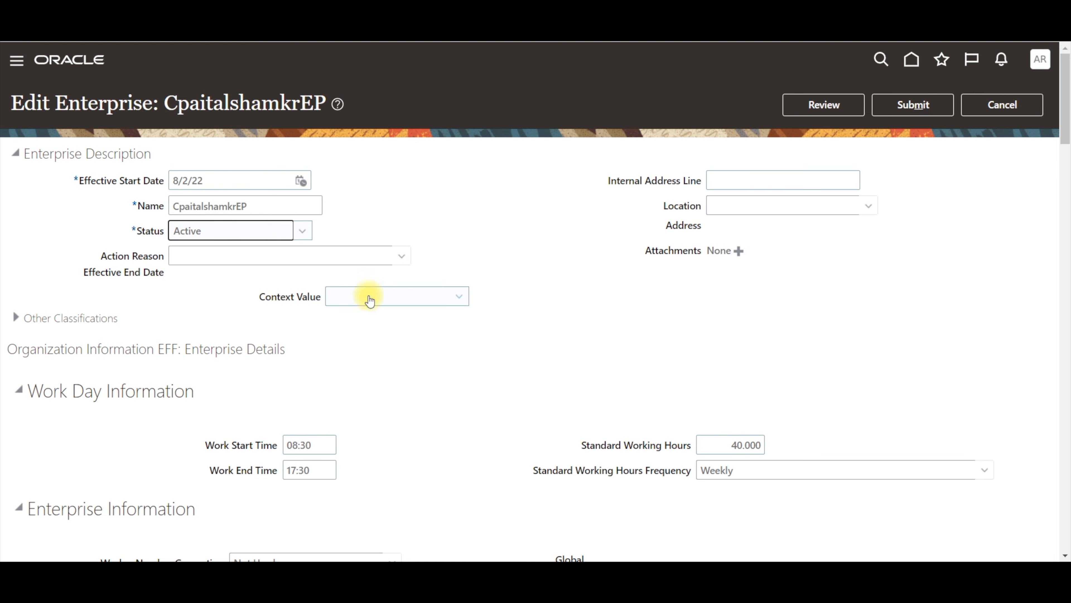
scroll(249, 341, "down", 2)
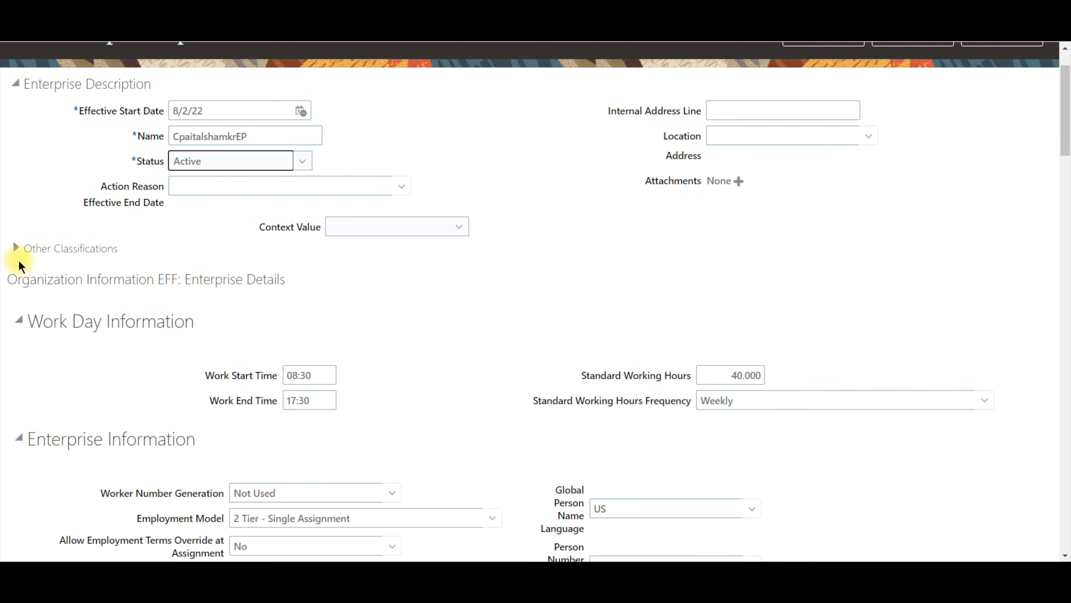
left_click(15, 248)
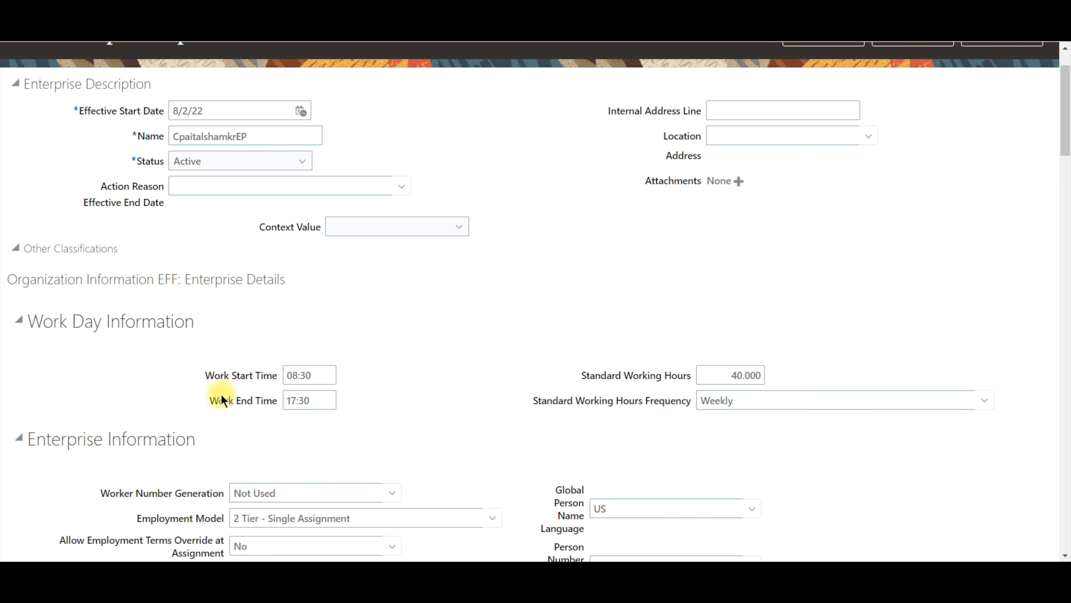
scroll(357, 390, "down", 2)
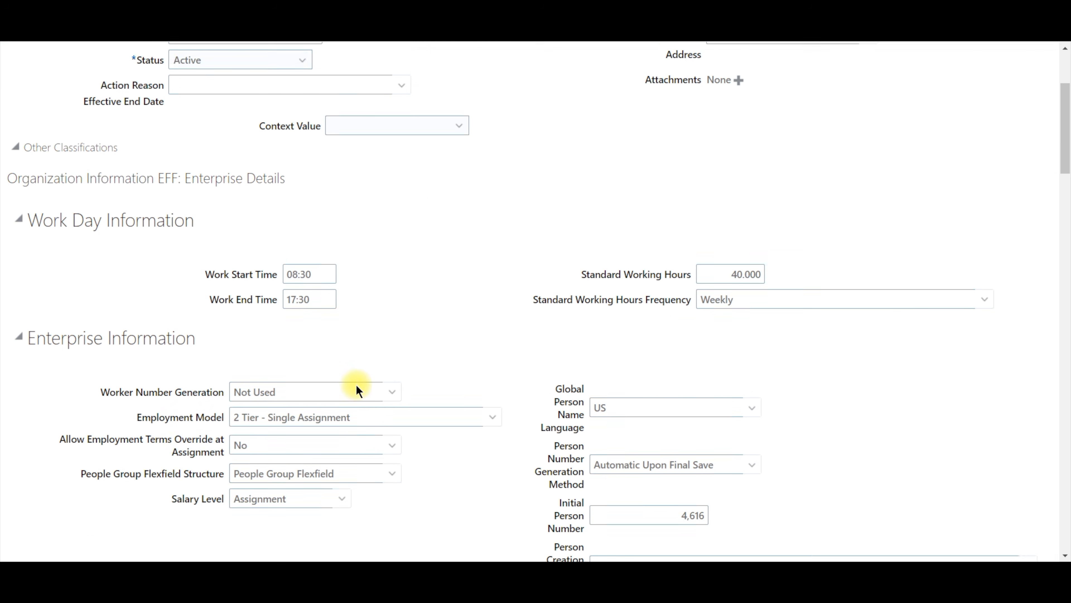
scroll(356, 391, "down", 1)
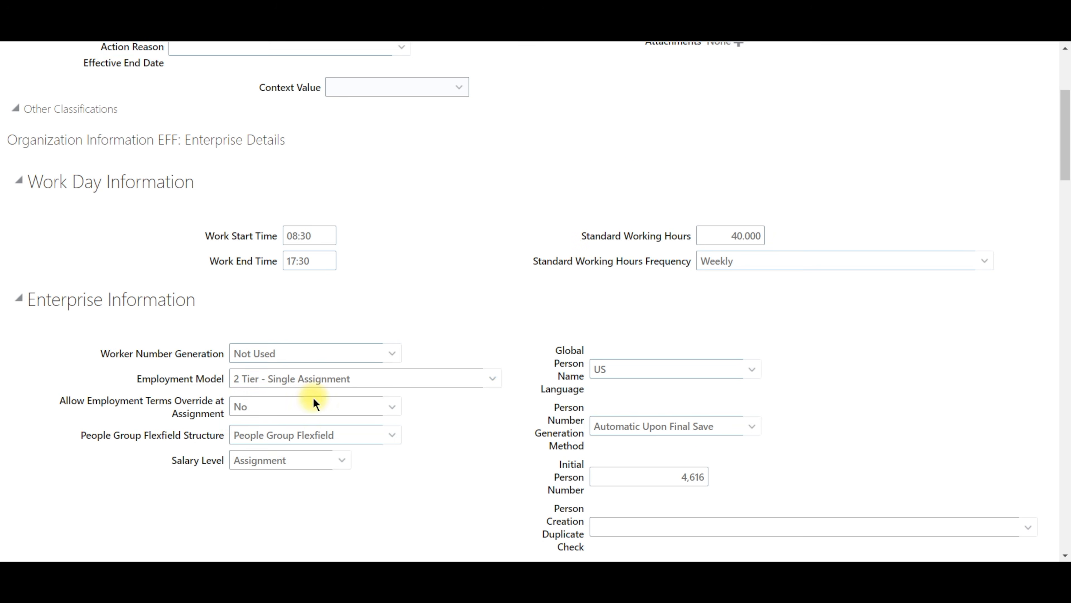
scroll(705, 449, "down", 2)
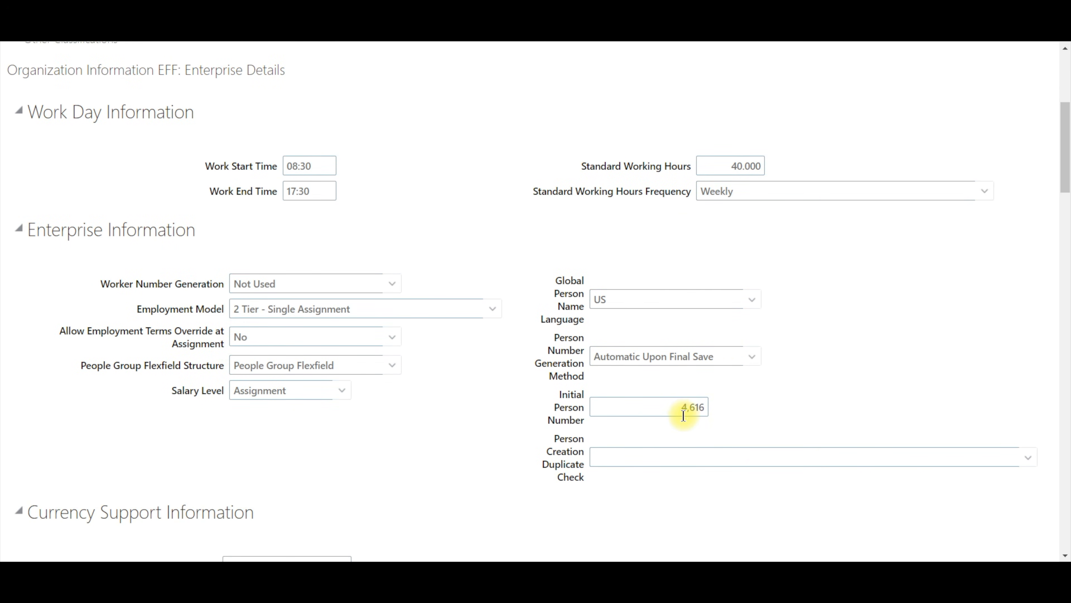
scroll(672, 413, "down", 4)
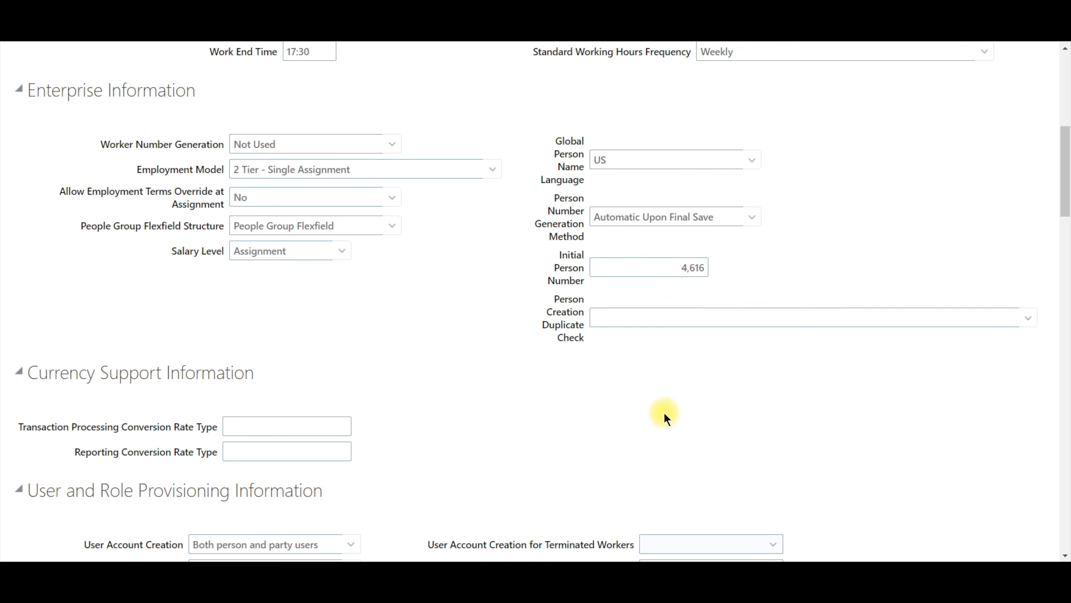
scroll(663, 413, "down", 6)
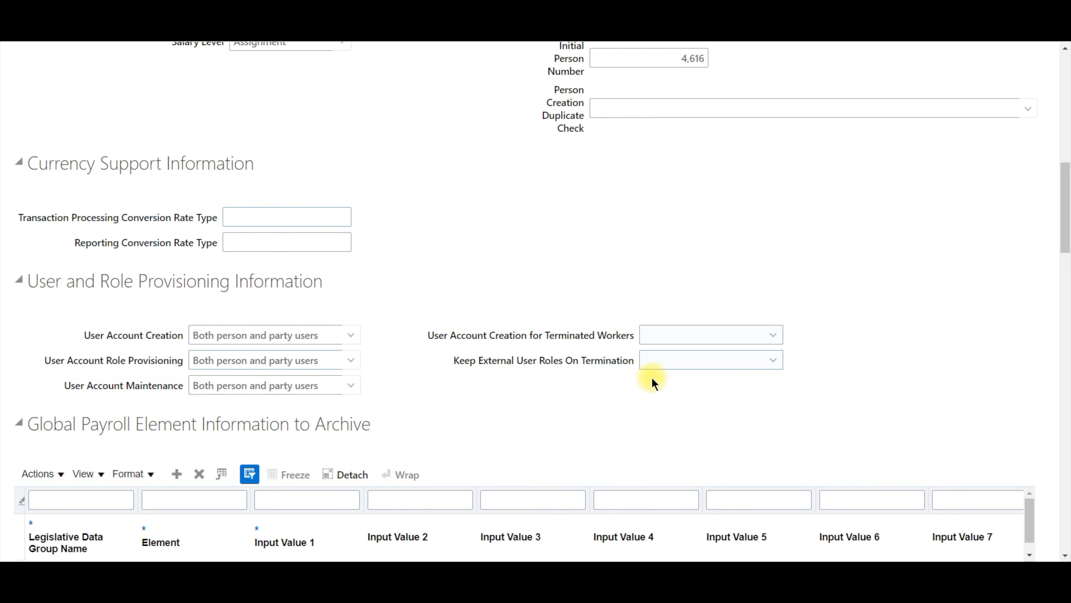
scroll(650, 380, "down", 4)
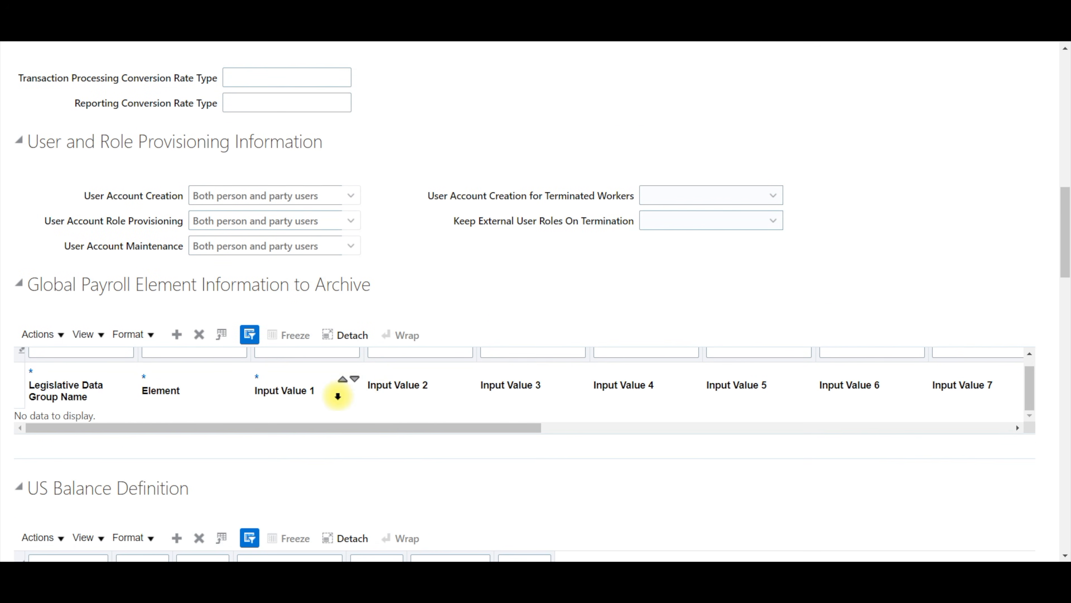
scroll(489, 360, "up", 10)
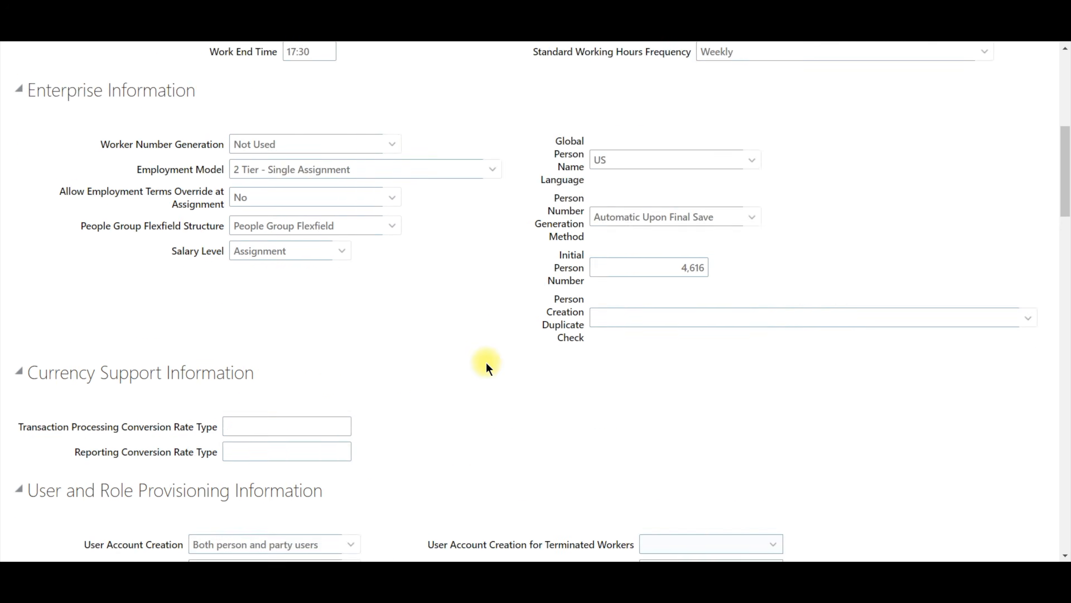
scroll(527, 366, "up", 8)
scroll(510, 346, "up", 4)
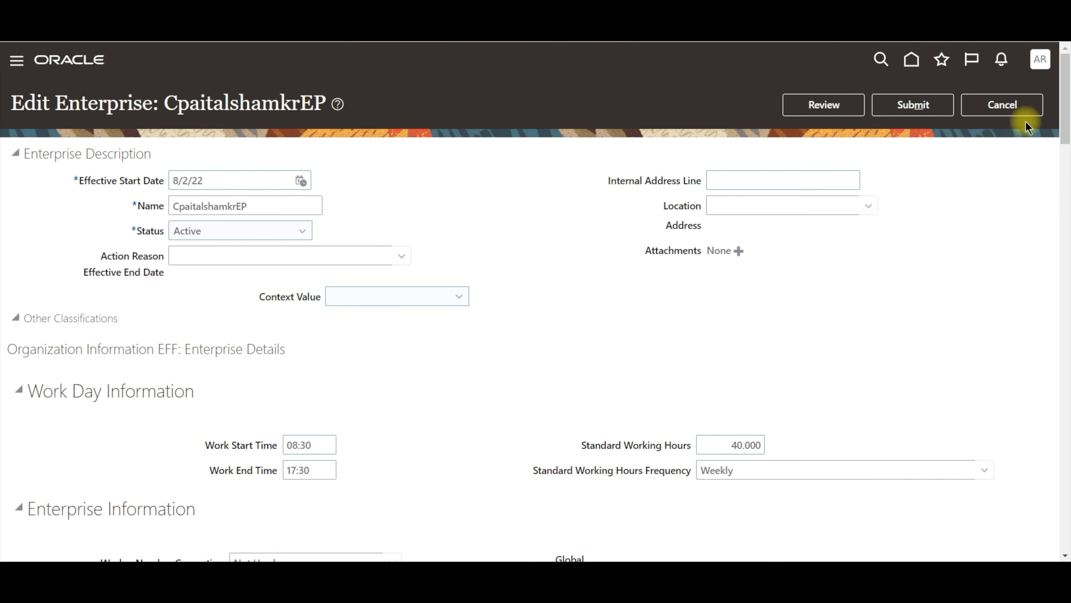
Rename the enterprise as ICM Enterprise, then submit the change and return to the implementation project
left_click_drag(281, 204, 4, 171)
type("ICM ")
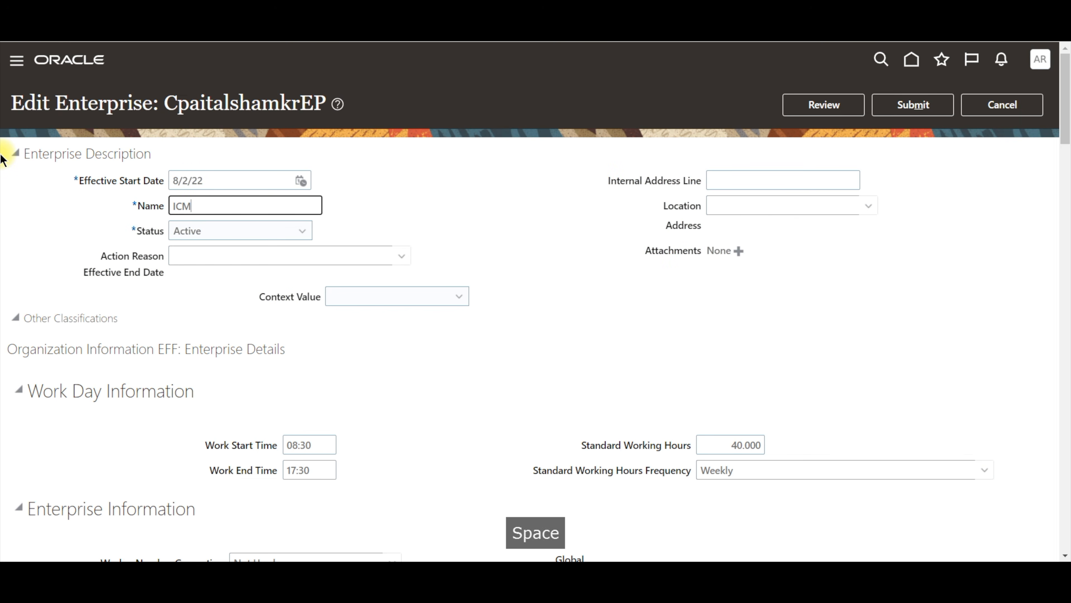
type("Enterprise")
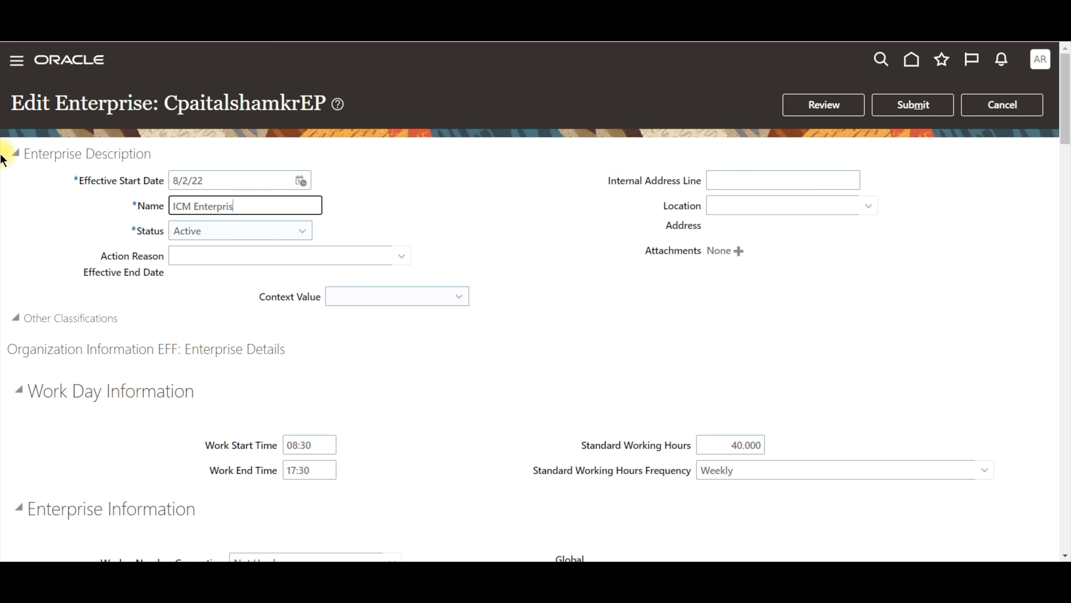
left_click(930, 110)
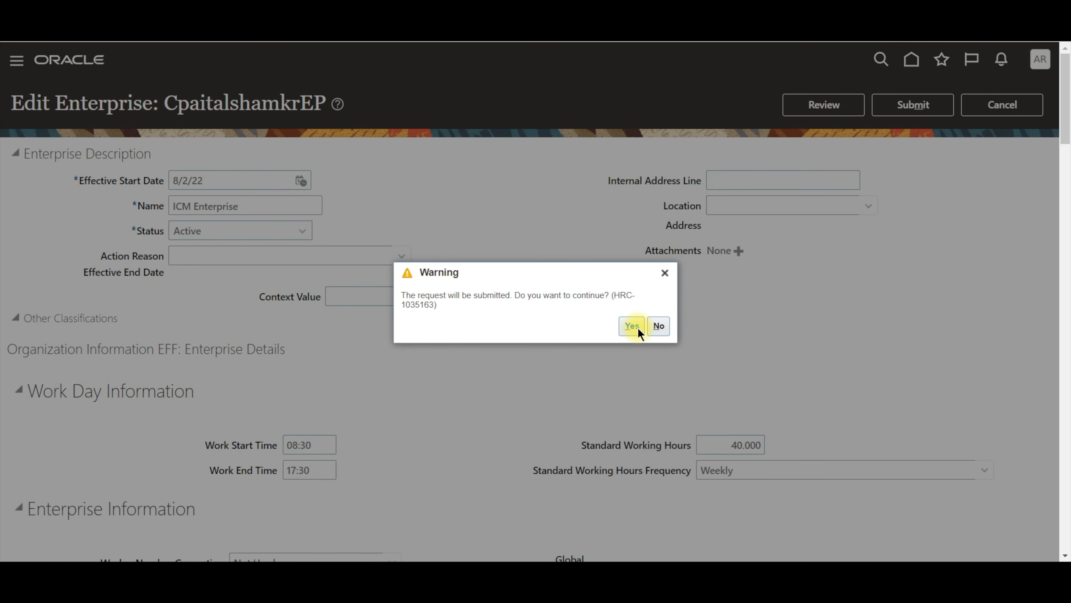
left_click(633, 326)
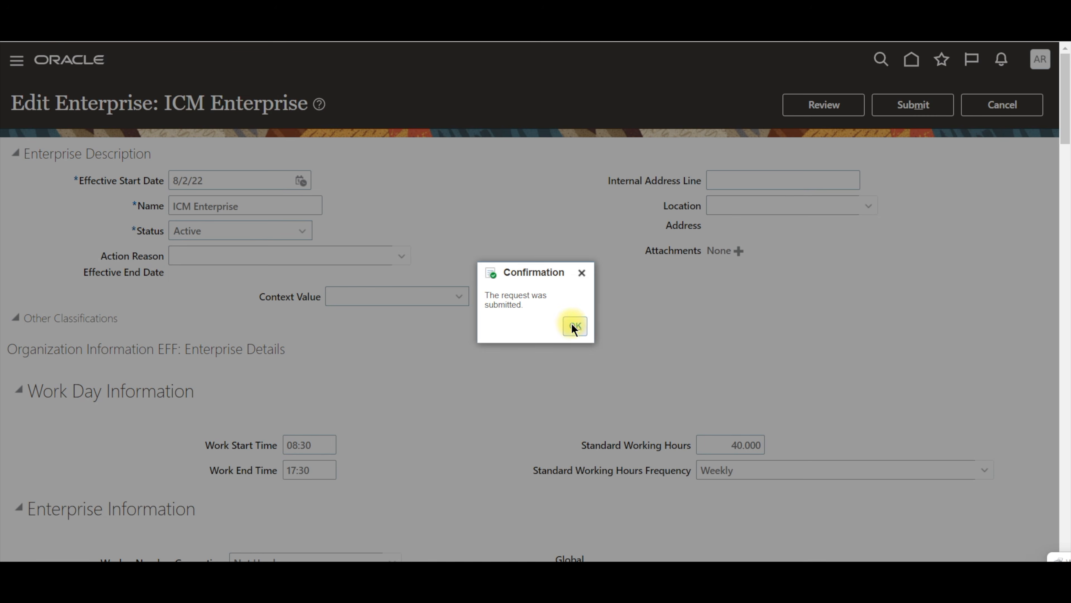
left_click(573, 325)
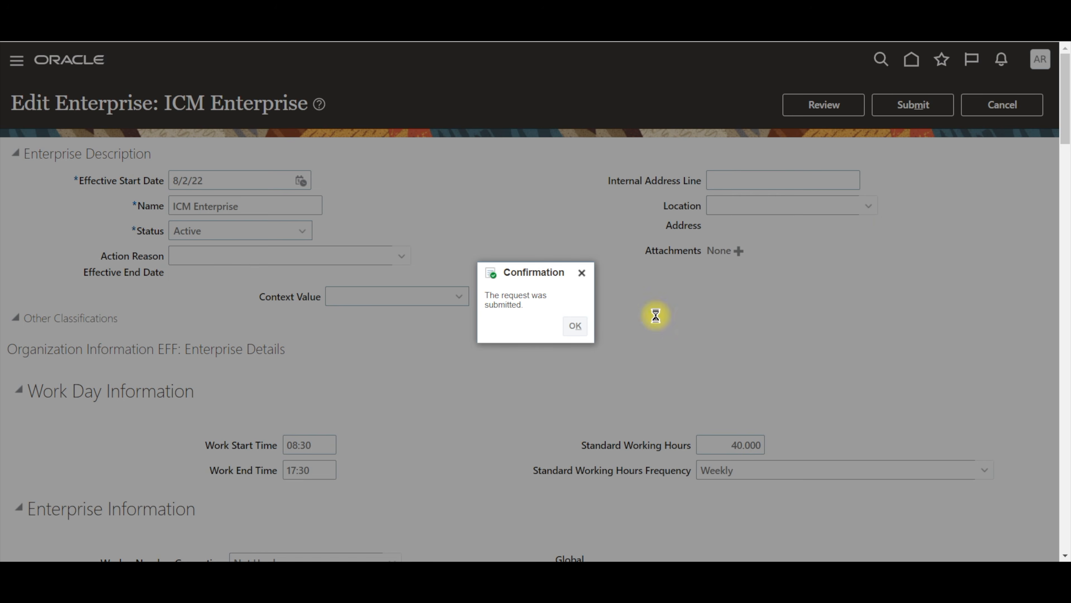
left_click(567, 324)
left_click(1003, 105)
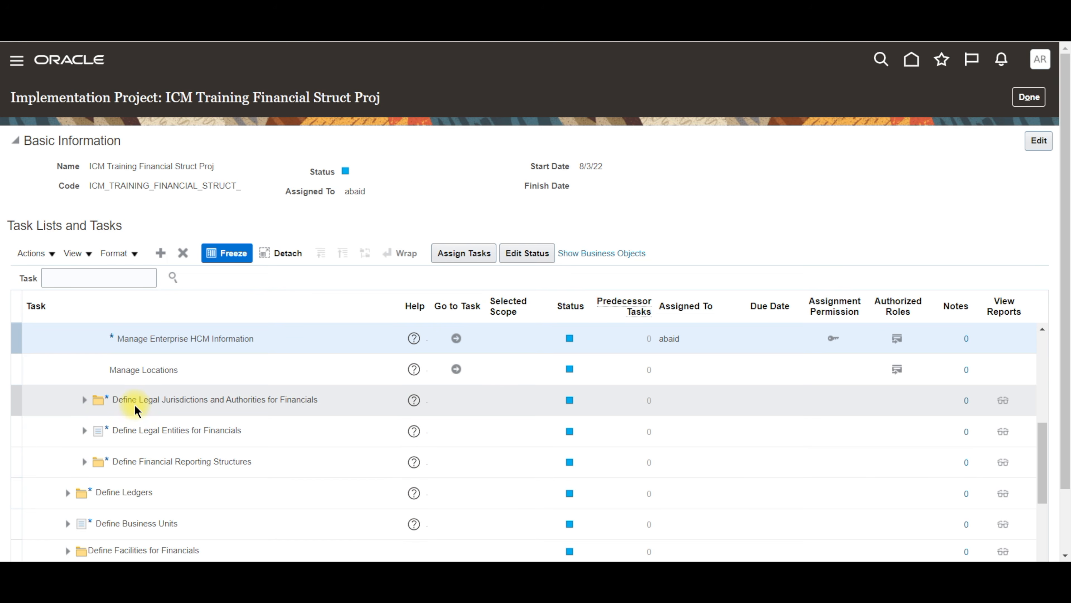
Expand Define Legal Jurisdictions and Authorities for Financials and Define Legal Entities for Financials to show their tasks
left_click(84, 399)
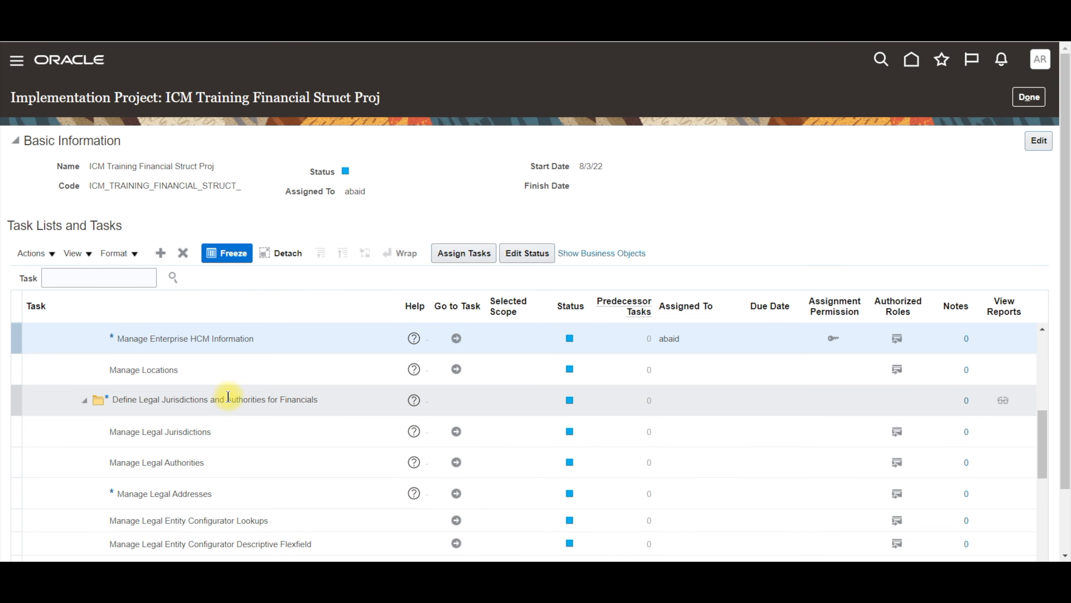
scroll(238, 497, "down", 2)
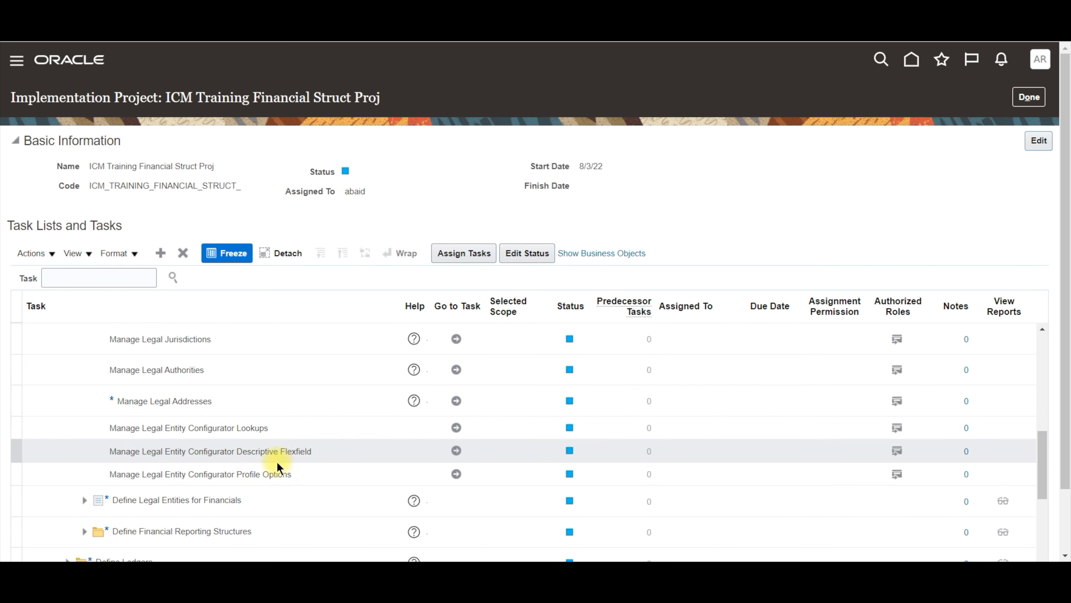
left_click(87, 509)
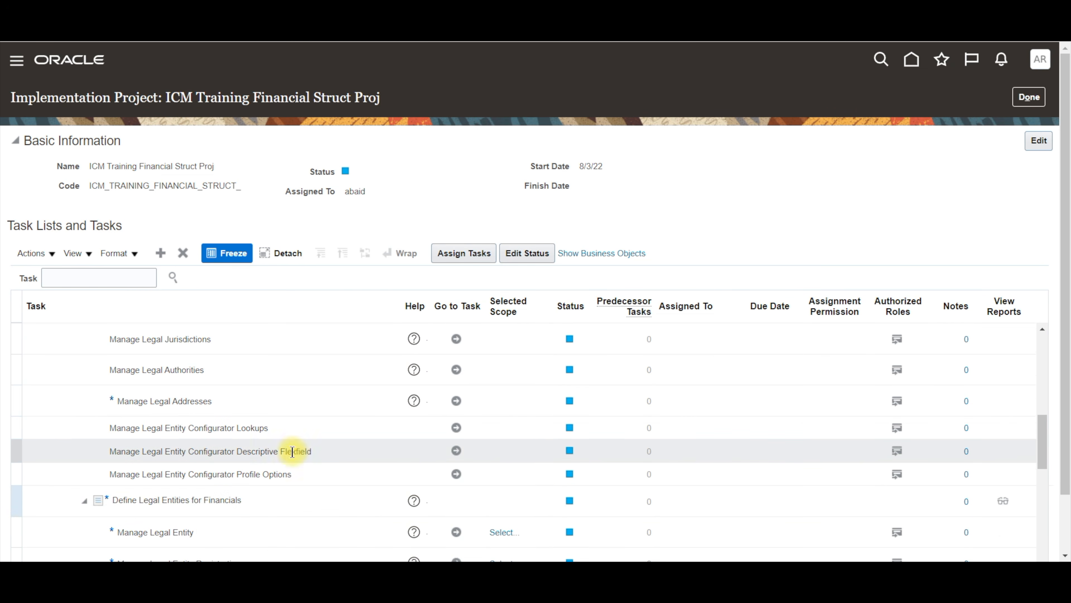
scroll(156, 463, "down", 2)
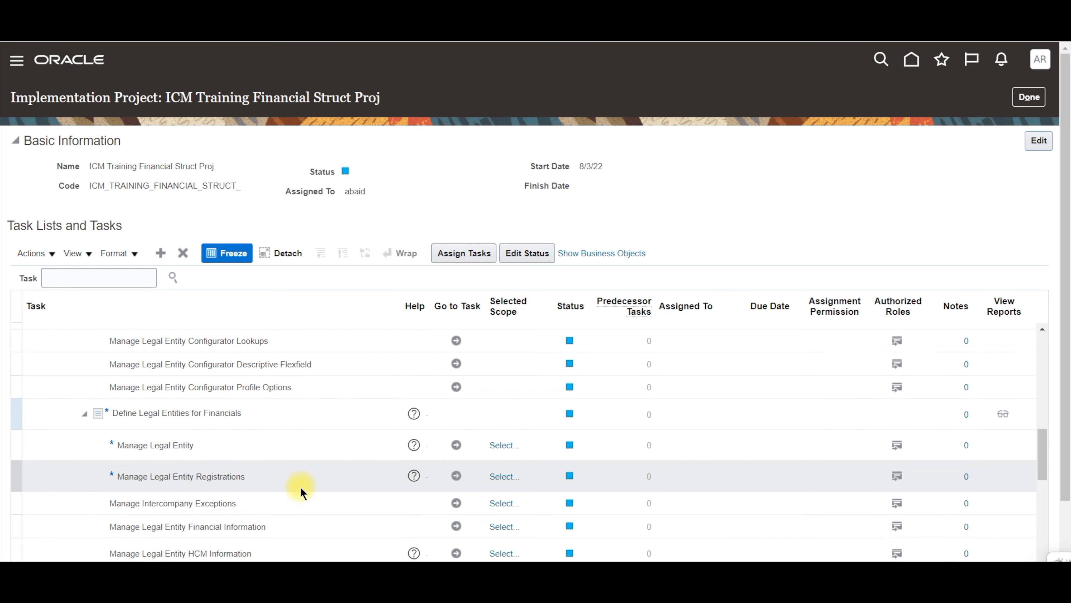
scroll(312, 476, "down", 2)
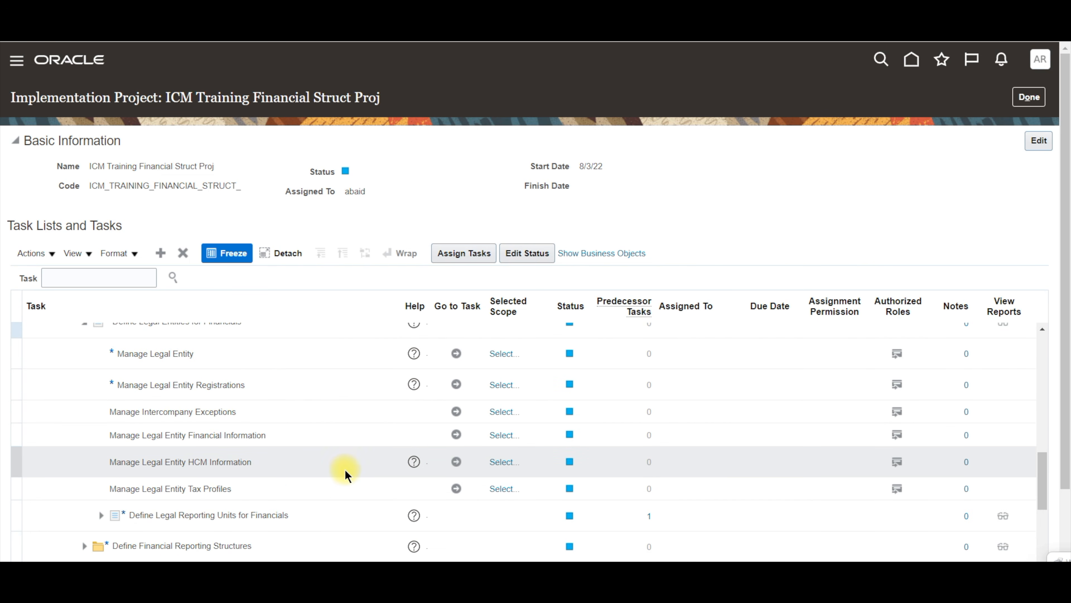
scroll(405, 445, "up", 2)
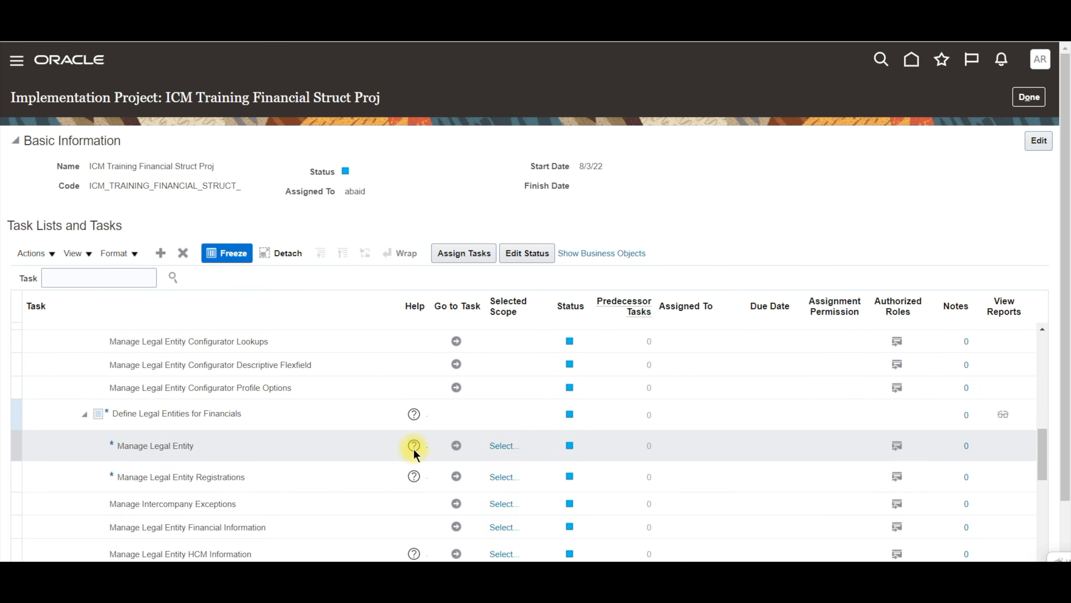
Set the scope of the Manage Legal Entity task to Select and Add a legal entity, and go to the task
left_click(517, 446)
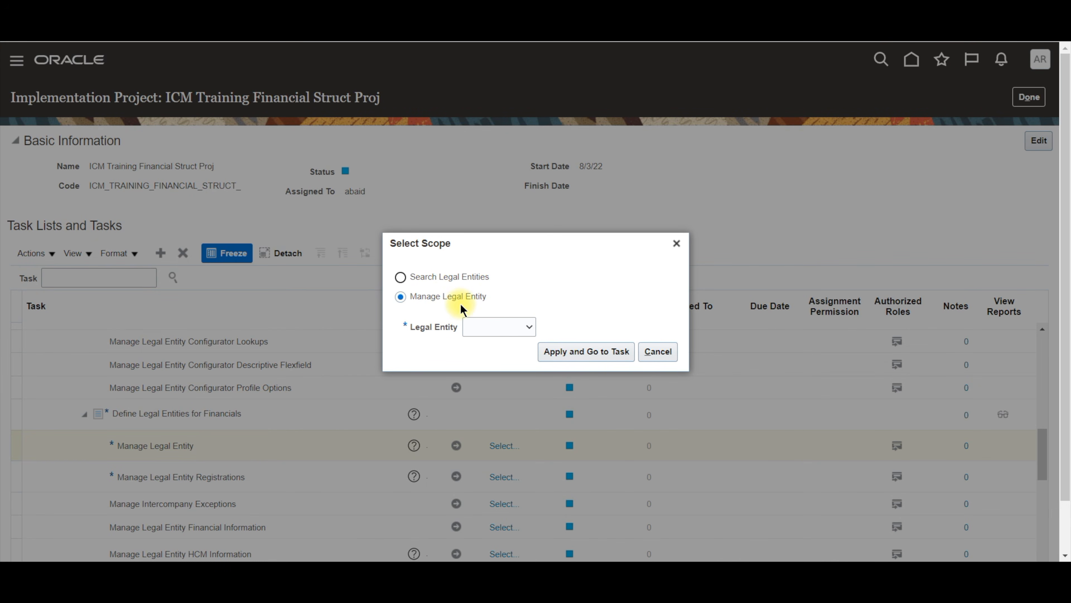
left_click(526, 328)
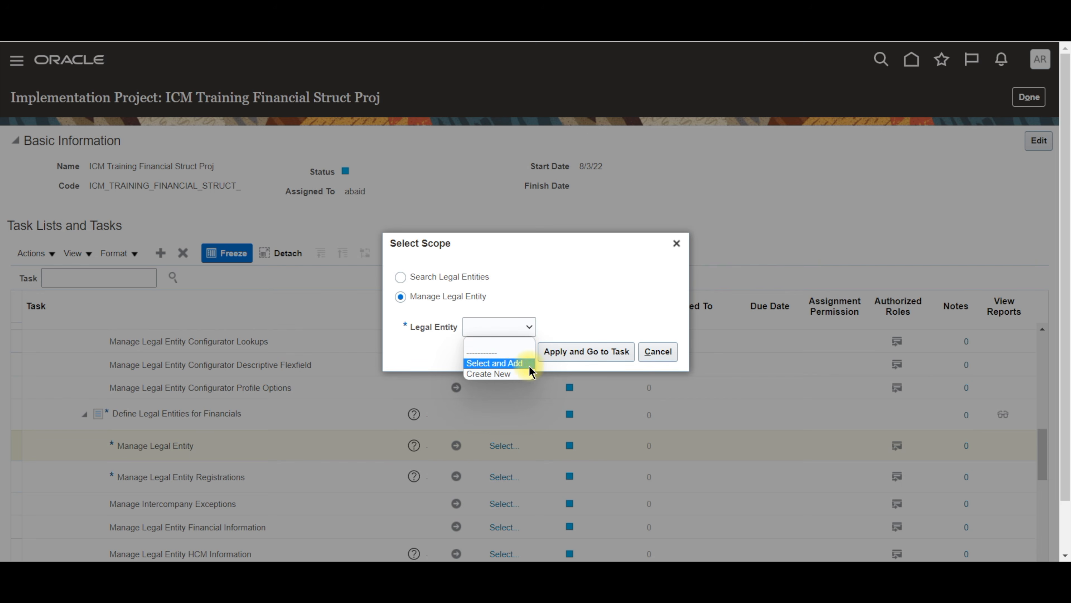
left_click(522, 364)
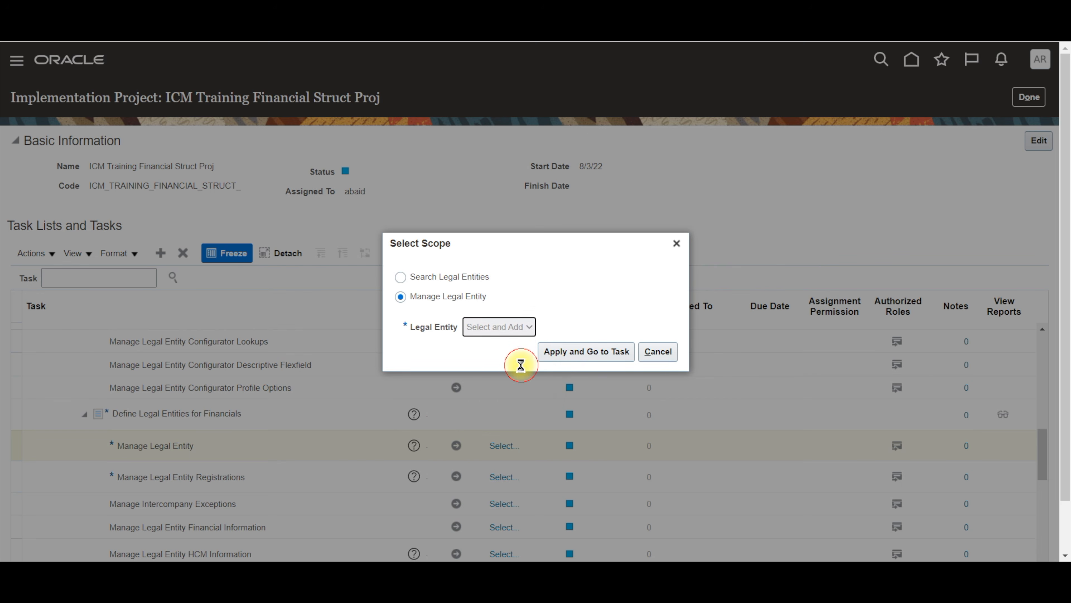
left_click(594, 353)
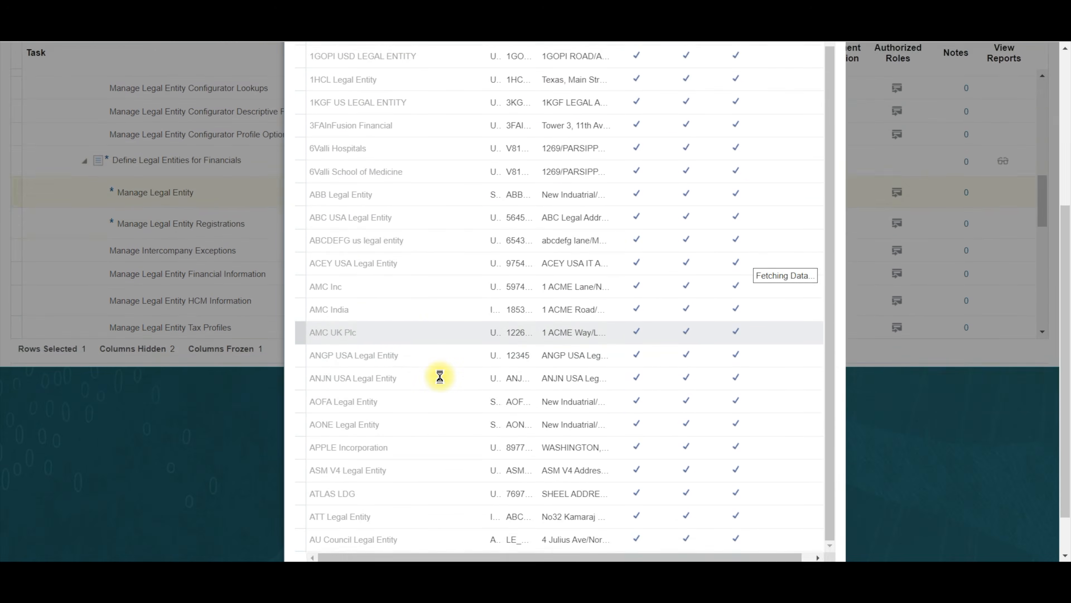
Select the existing ICM Software House legal entity in Lahore1, Pakistan as the scope, then save and close the selection
scroll(422, 333, "down", 2)
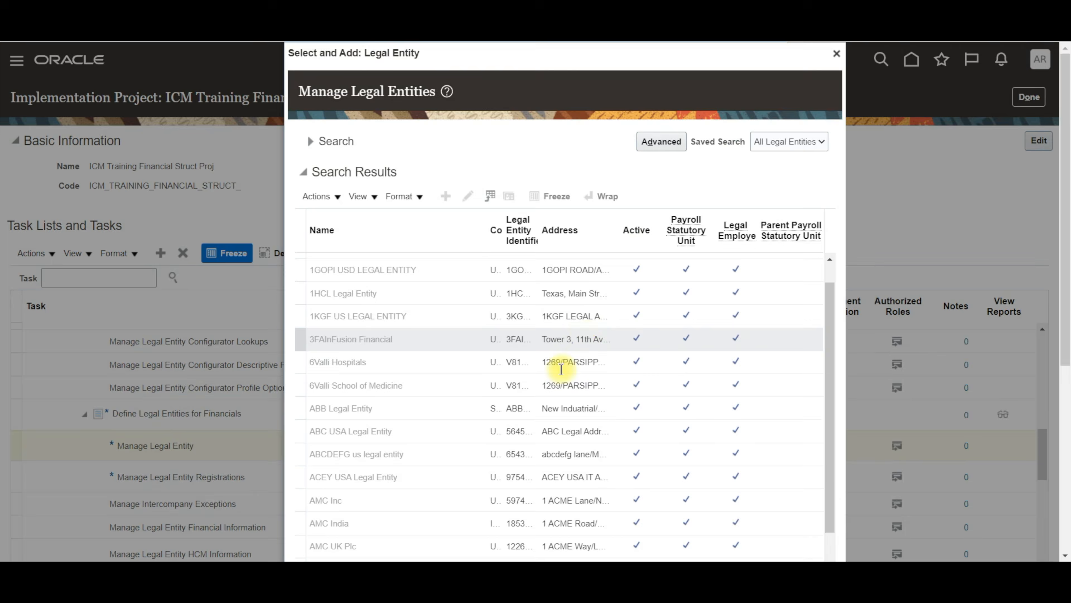
scroll(561, 369, "down", 10)
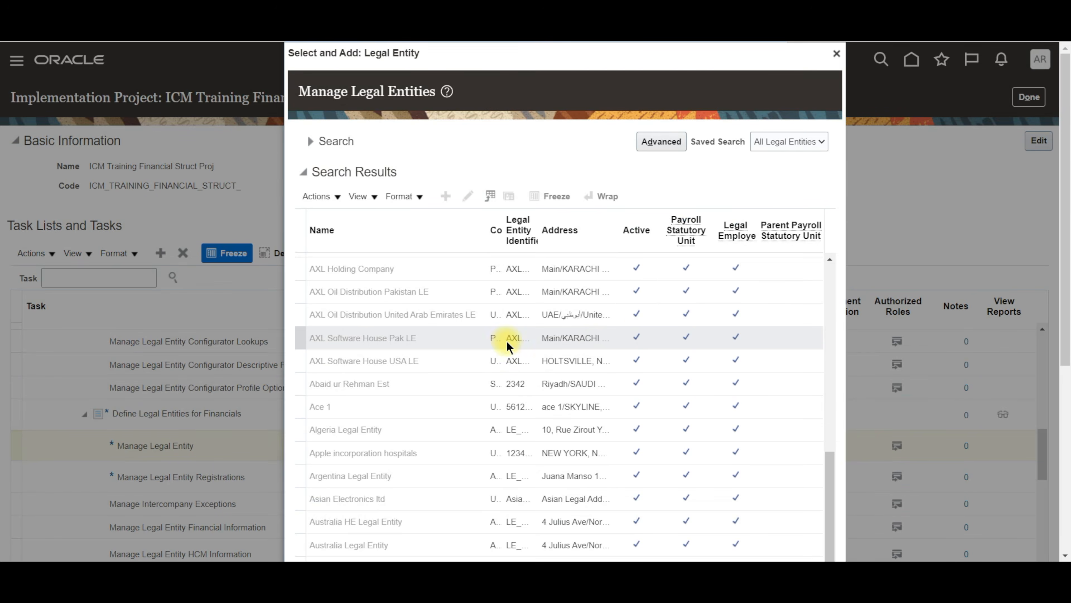
scroll(508, 347, "down", 10)
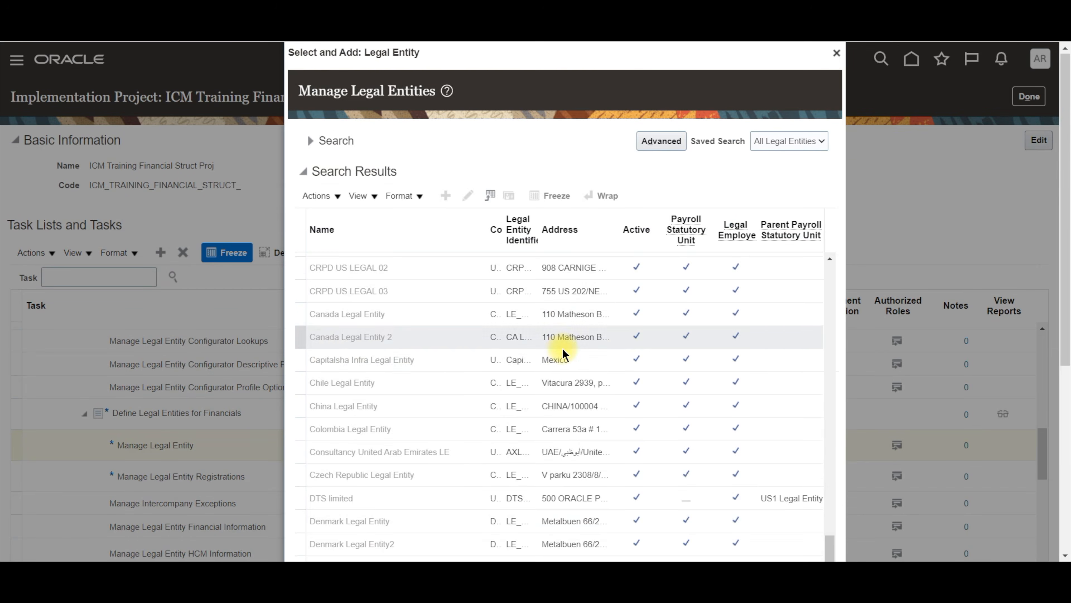
scroll(560, 348, "down", 10)
scroll(542, 379, "down", 10)
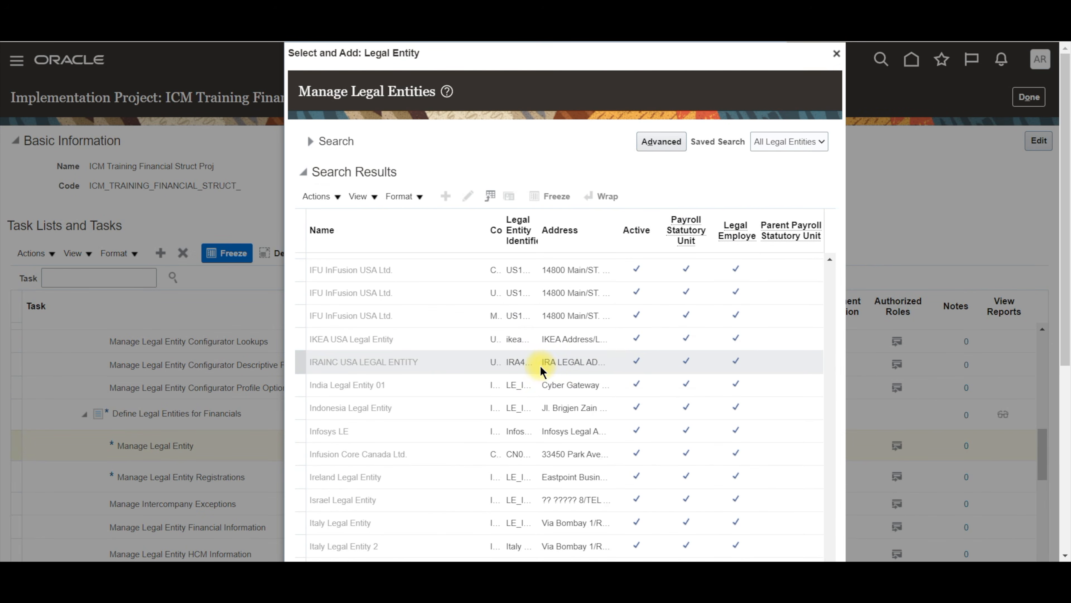
scroll(515, 343, "up", 5)
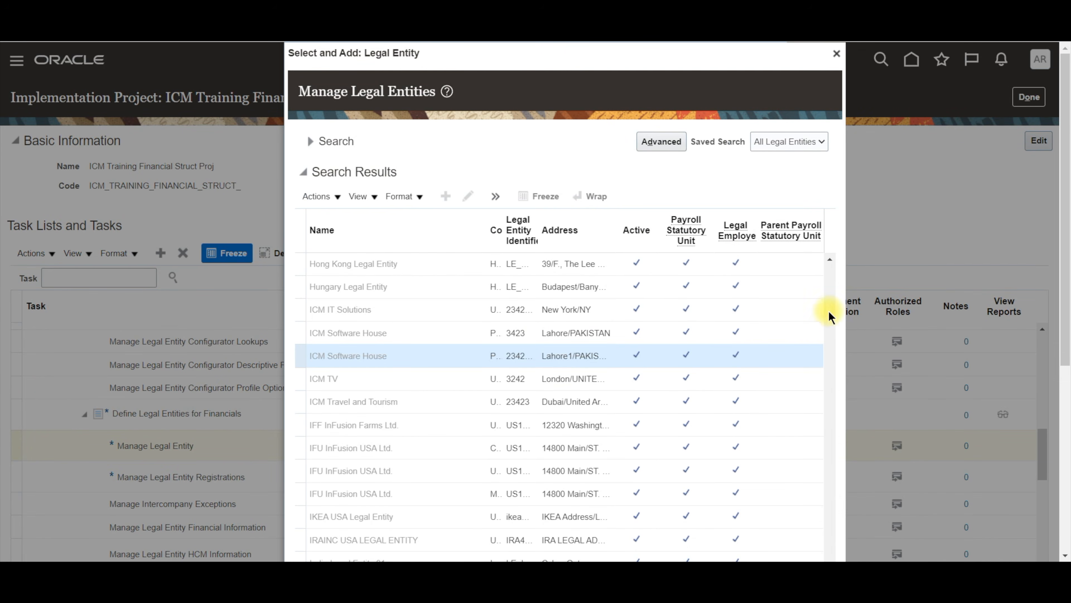
left_click_drag(1065, 297, 1059, 400)
scroll(698, 445, "down", 2)
scroll(699, 495, "up", 3)
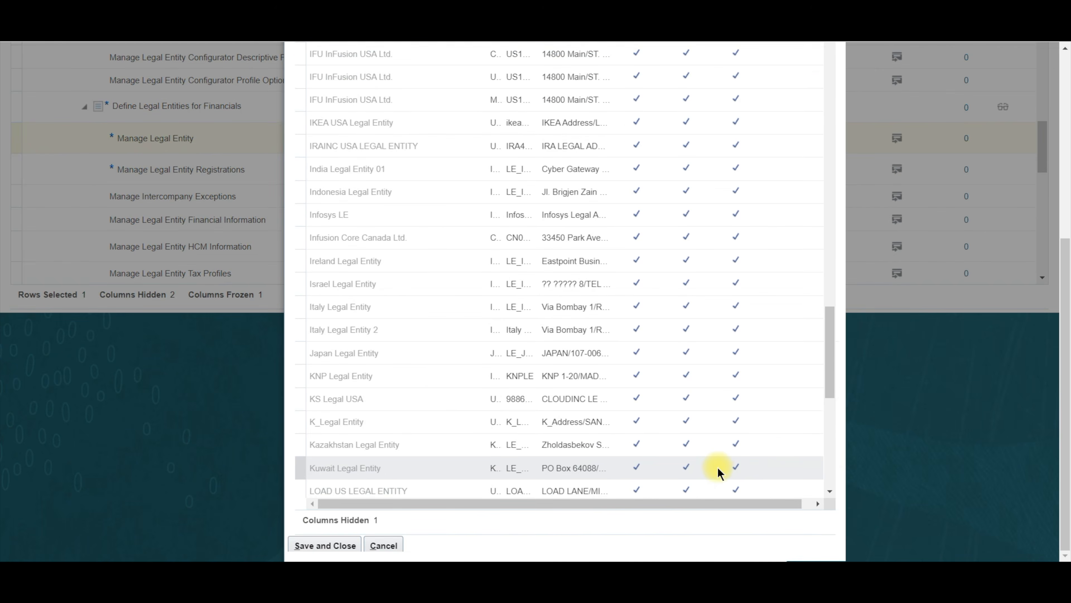
left_click(328, 548)
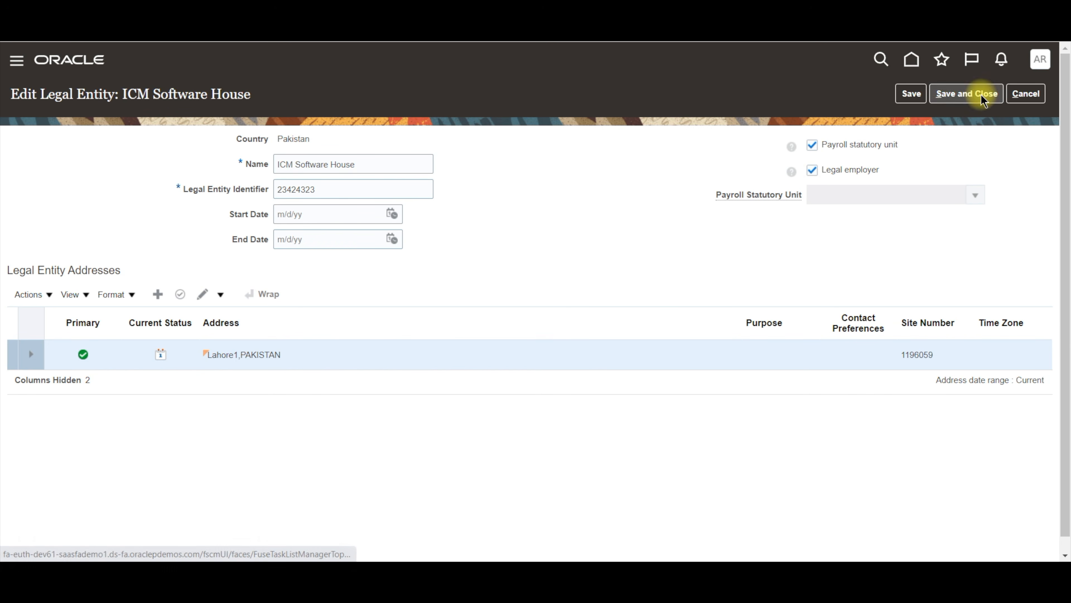
Save and close the ICM Software House legal entity, and expand Define Legal Reporting Units for Financials in the project's task list
left_click(966, 93)
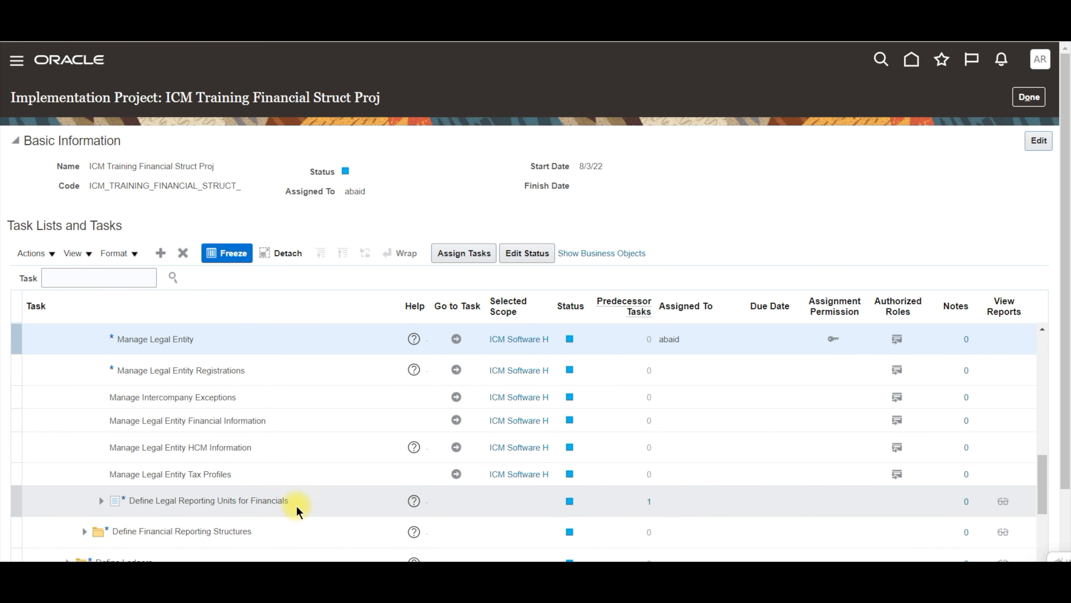
left_click(101, 500)
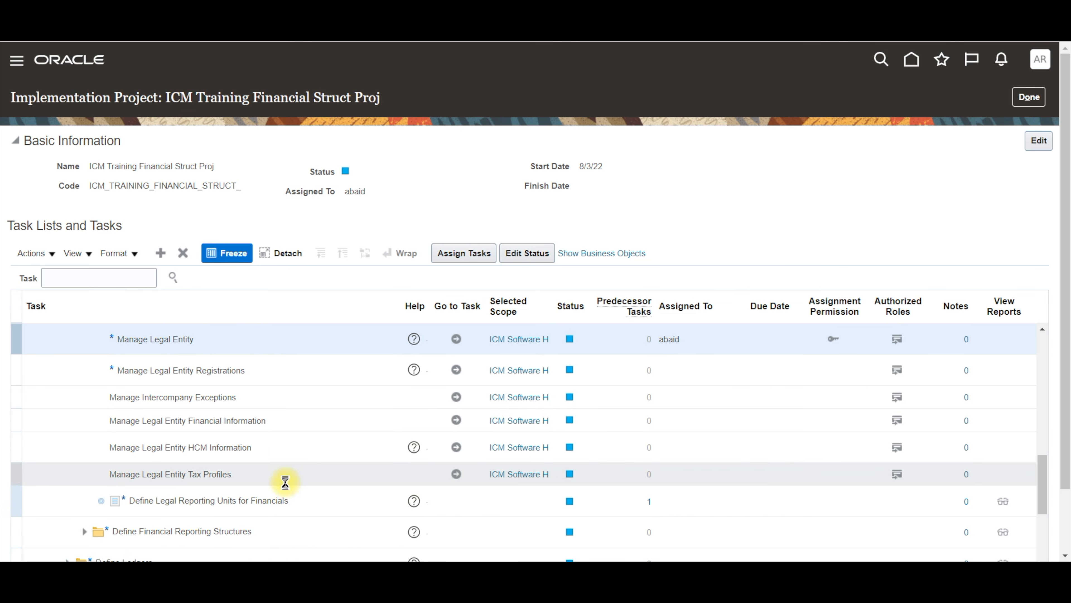
scroll(312, 452, "down", 3)
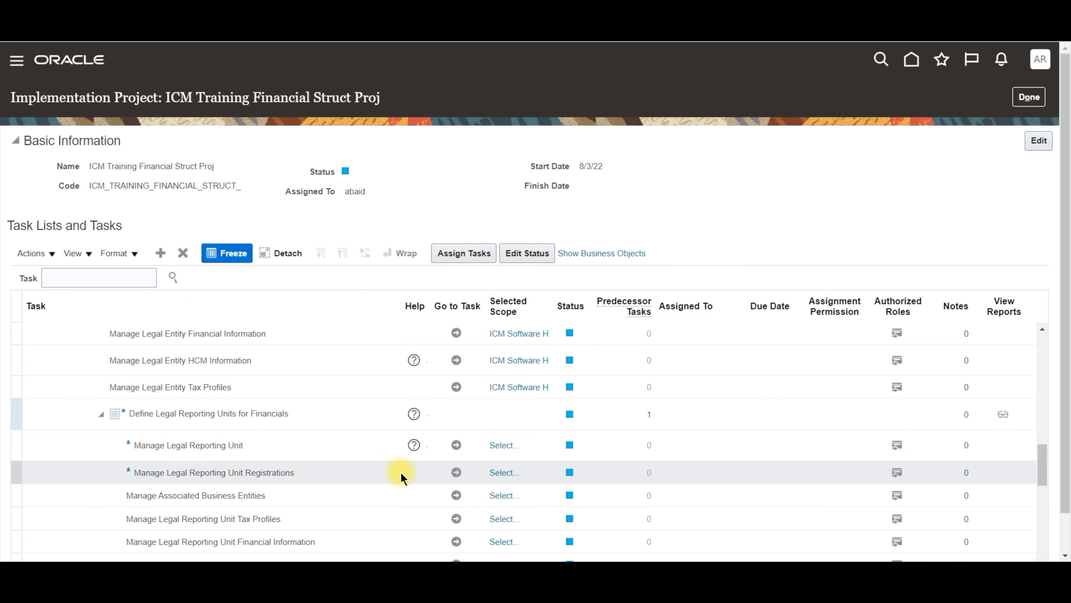
scroll(380, 456, "down", 3)
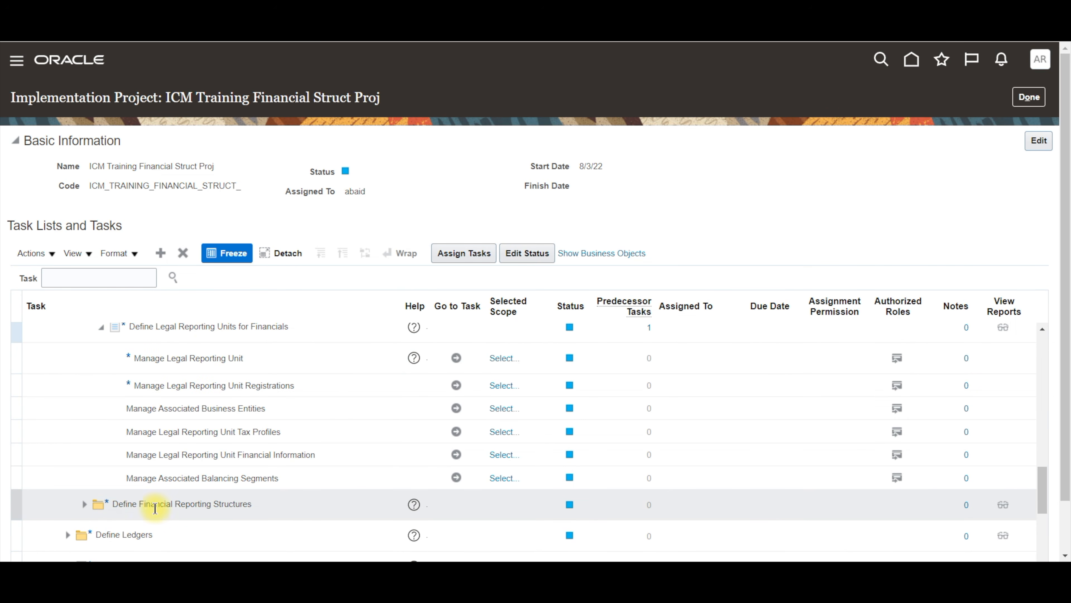
Expand Define Chart of Accounts within Define Financial Reporting Structures and go to the Manage Chart of Accounts Value Sets task
left_click(84, 504)
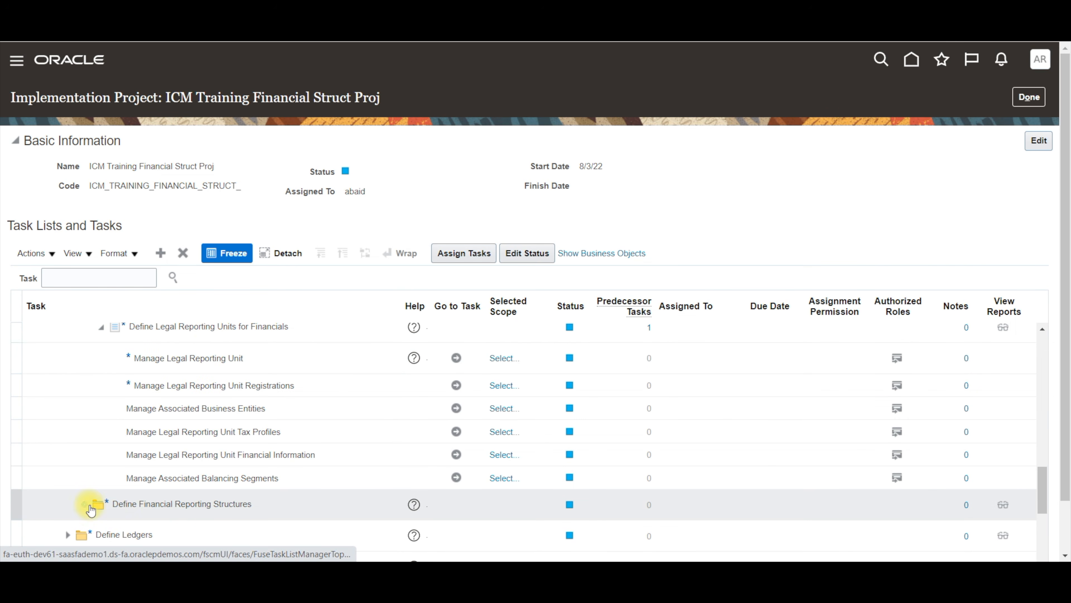
scroll(343, 422, "down", 2)
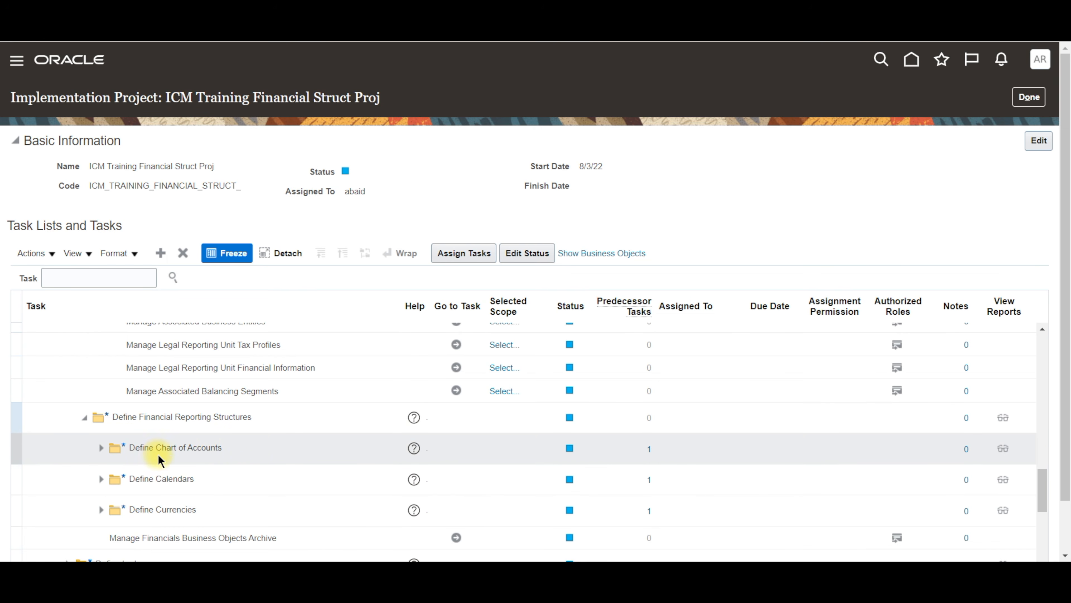
scroll(216, 481, "down", 2)
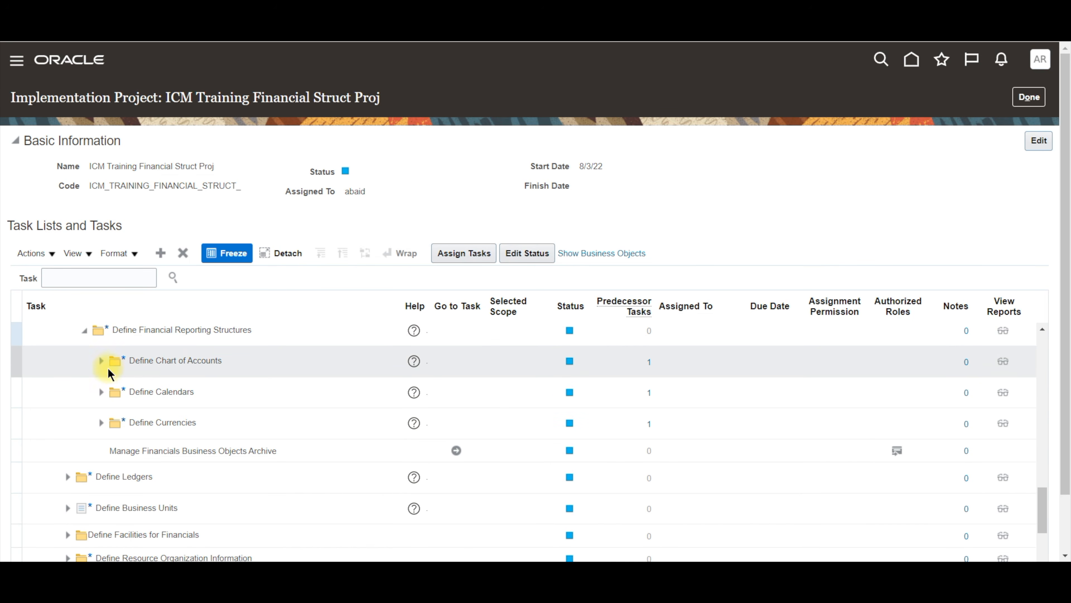
left_click(100, 362)
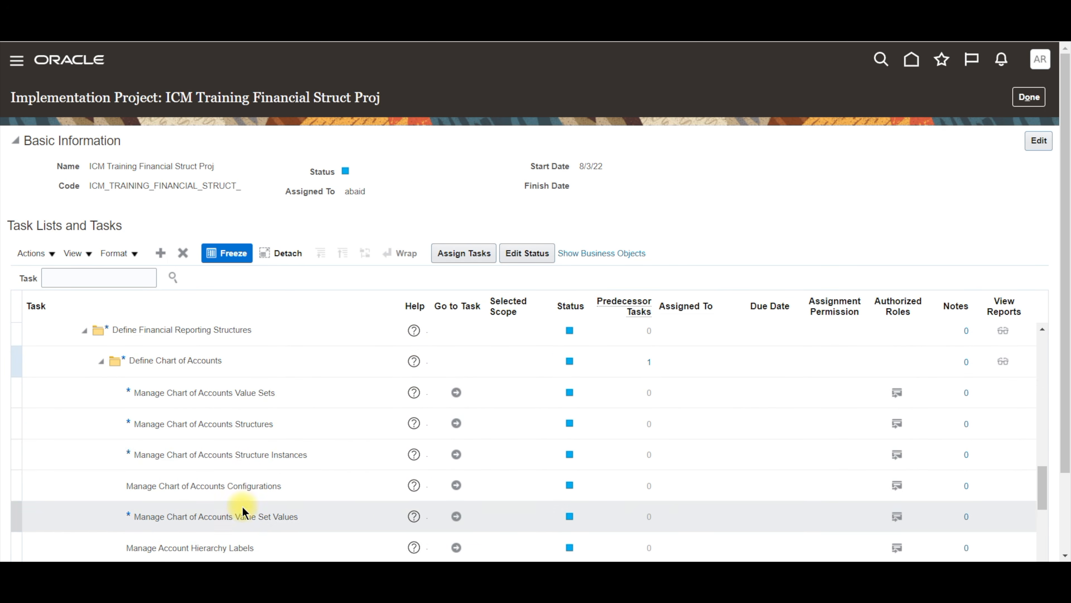
scroll(253, 476, "down", 2)
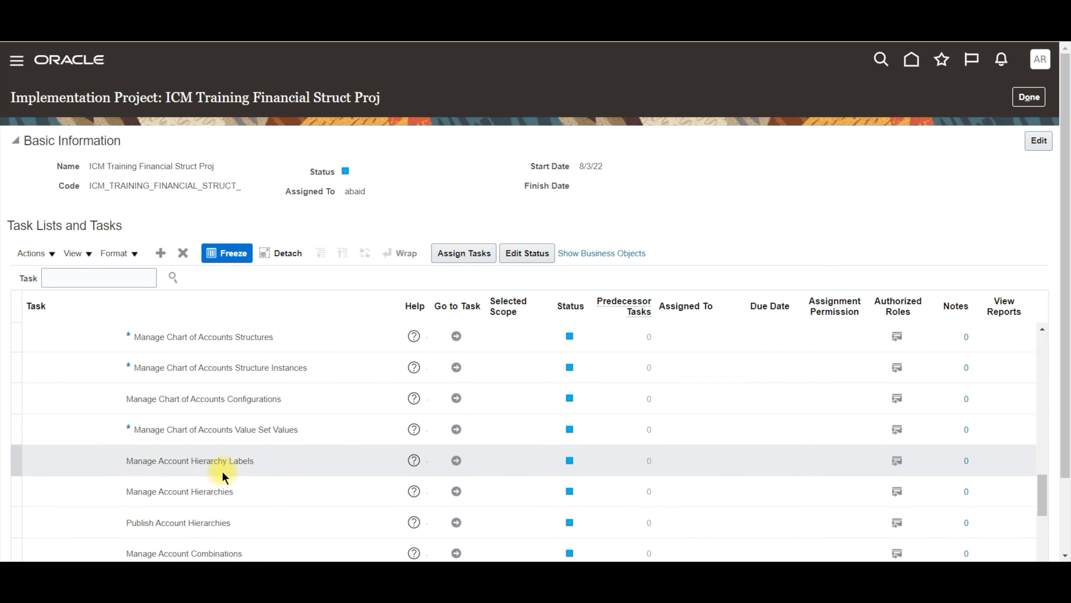
scroll(253, 472, "up", 2)
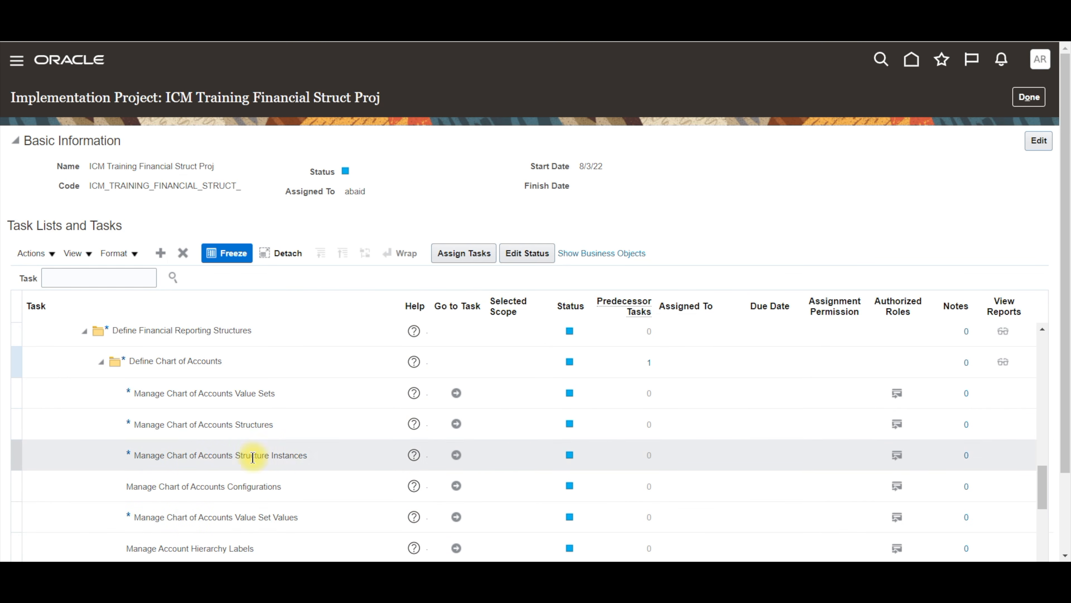
left_click(457, 393)
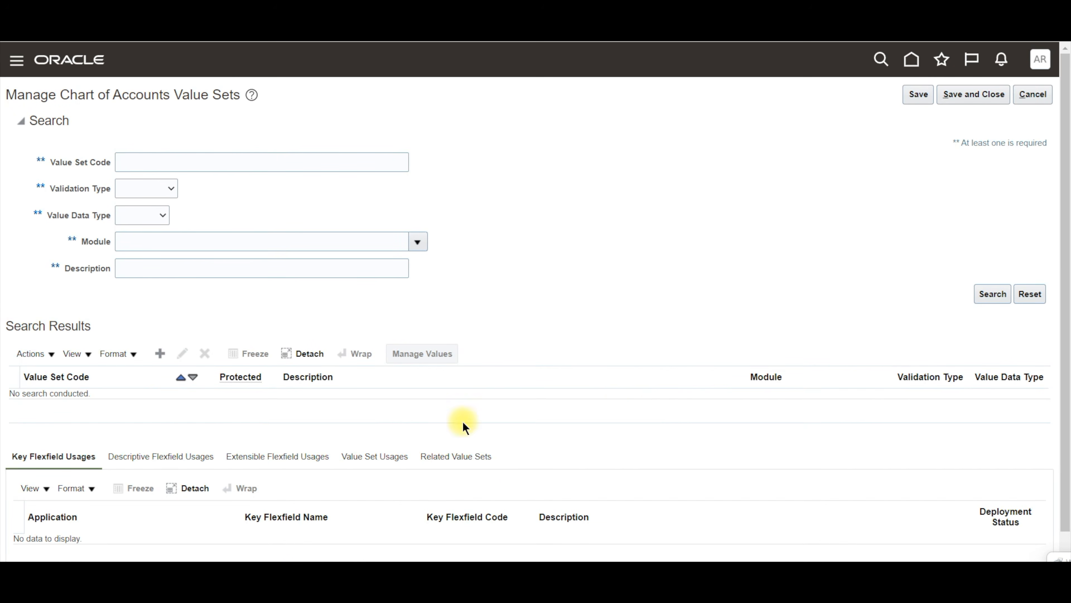
Switch to Notepad and write the heading ICM ChartofAccounts in a new note
left_click(275, 582)
type("note")
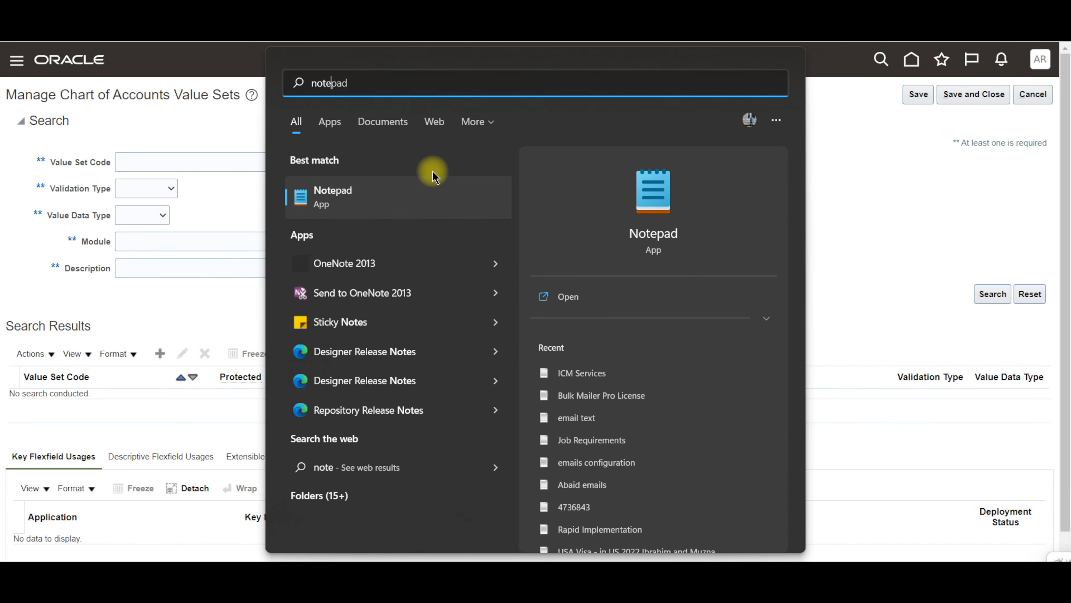
left_click(426, 192)
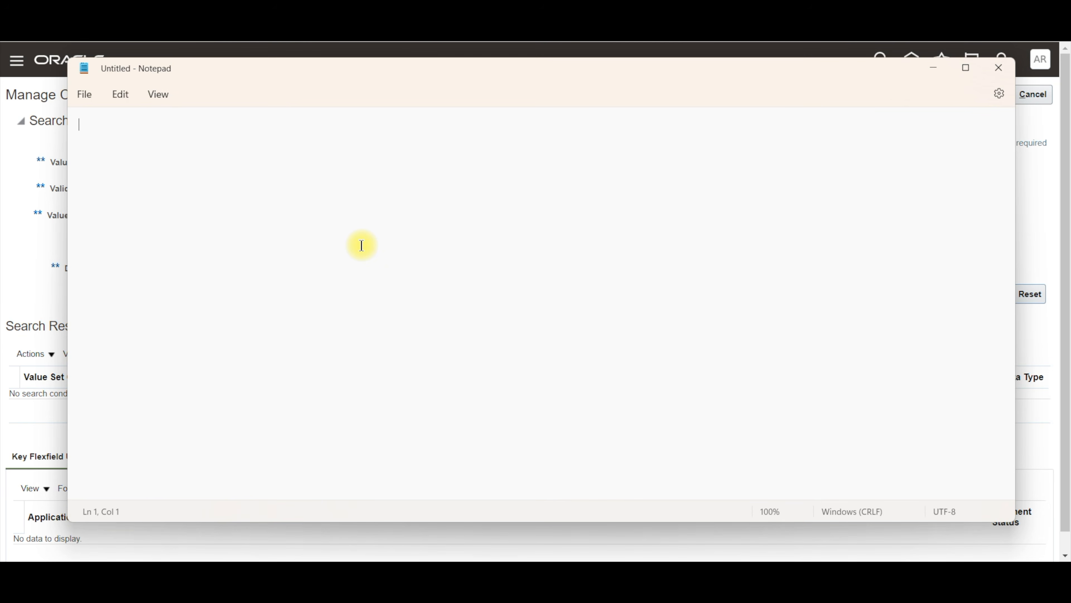
type("ICM")
key("BackSpace")
type("C")
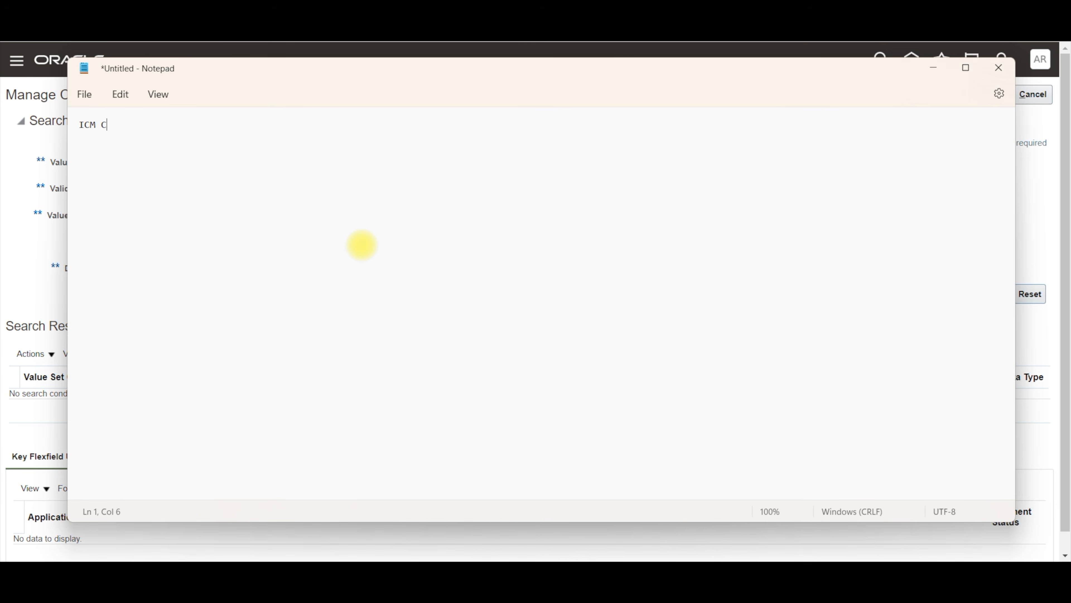
type("hartofAccounts")
key("ctrl+a")
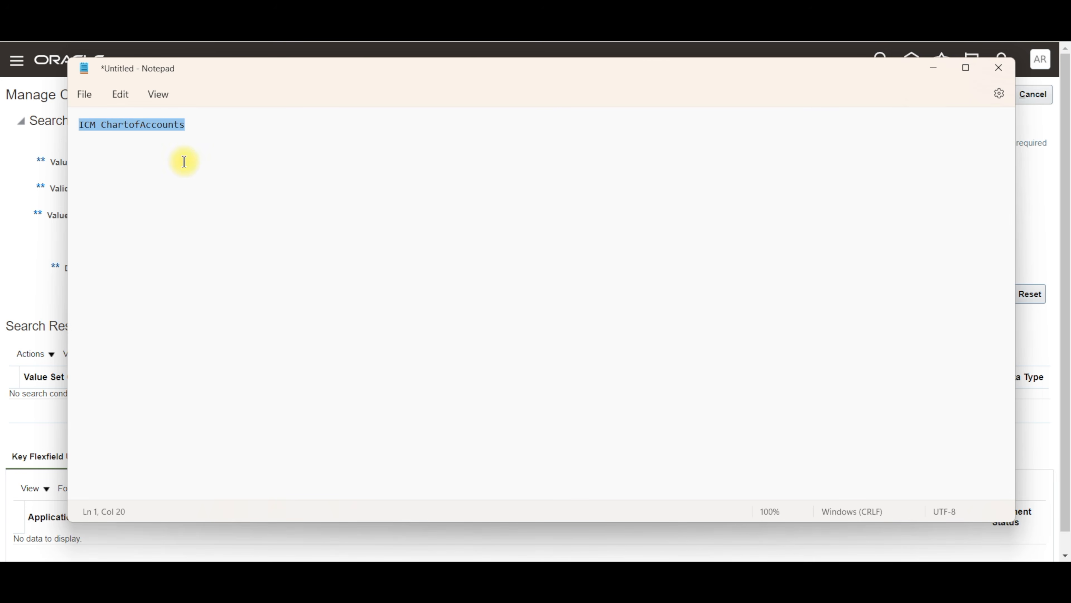
Shorten the note's heading to ICMCOAs
left_click(166, 123)
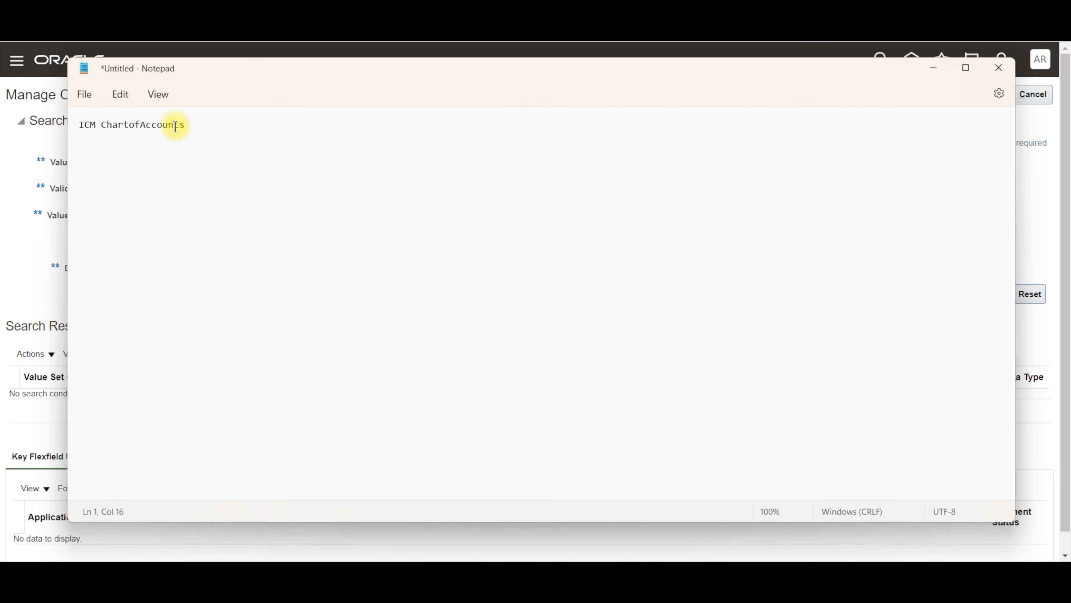
left_click_drag(179, 123, 102, 124)
key("BackSpace")
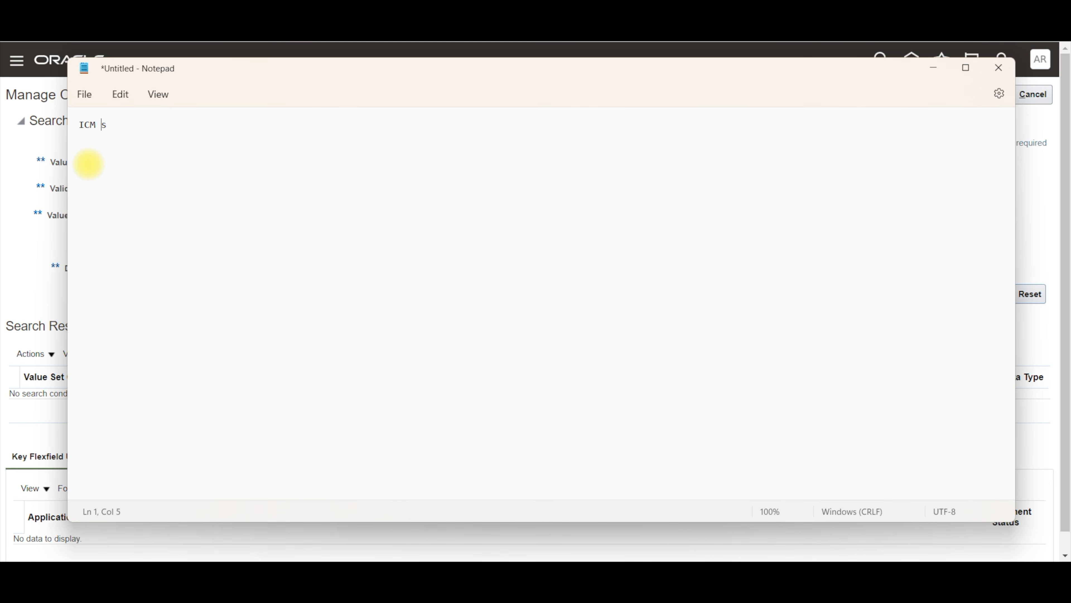
type("COA")
key("ctrl+Left")
type("=")
key("BackSpace")
key("BackSpace")
left_click(148, 134)
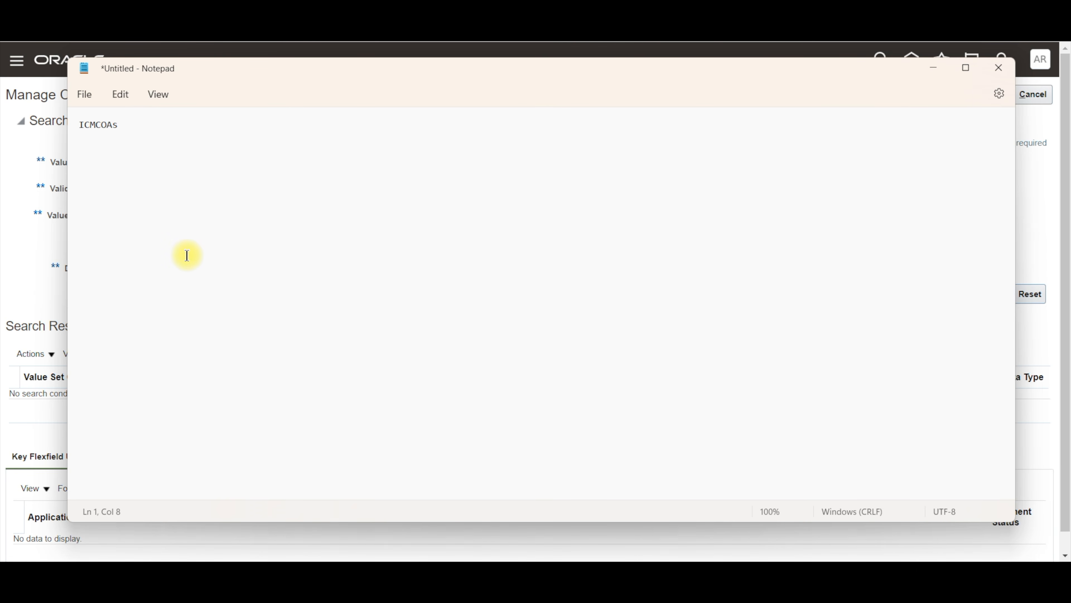
List the segments Company, CostCenter and Accounts on separate indented lines under the ICMCOAs heading
key("Return")
key("Tab")
type("Compan")
key("Tab")
type("CostCenter")
key("Return")
key("Tab")
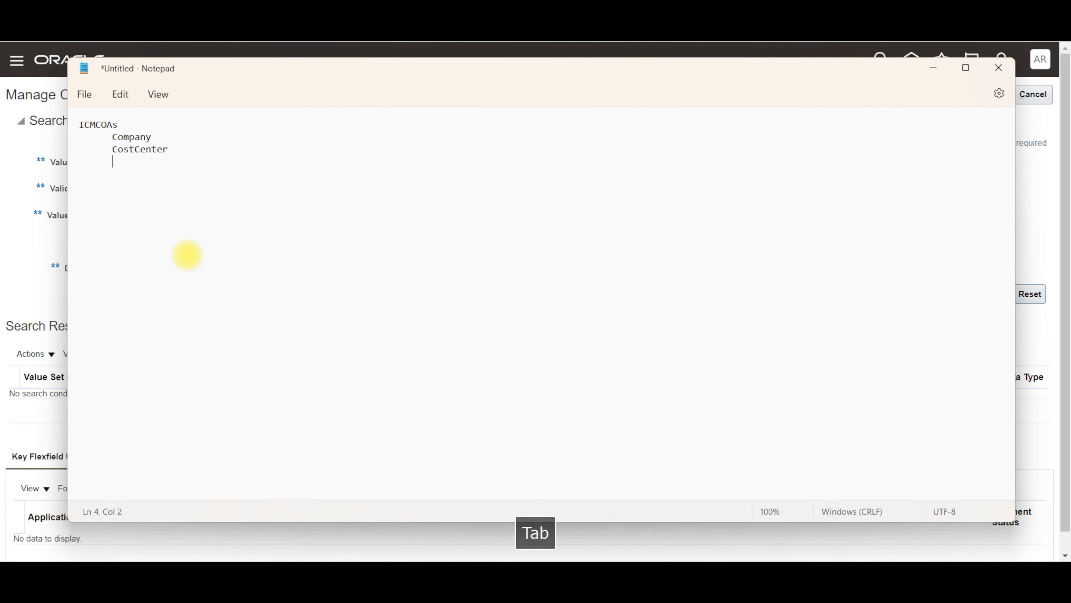
type("accounts")
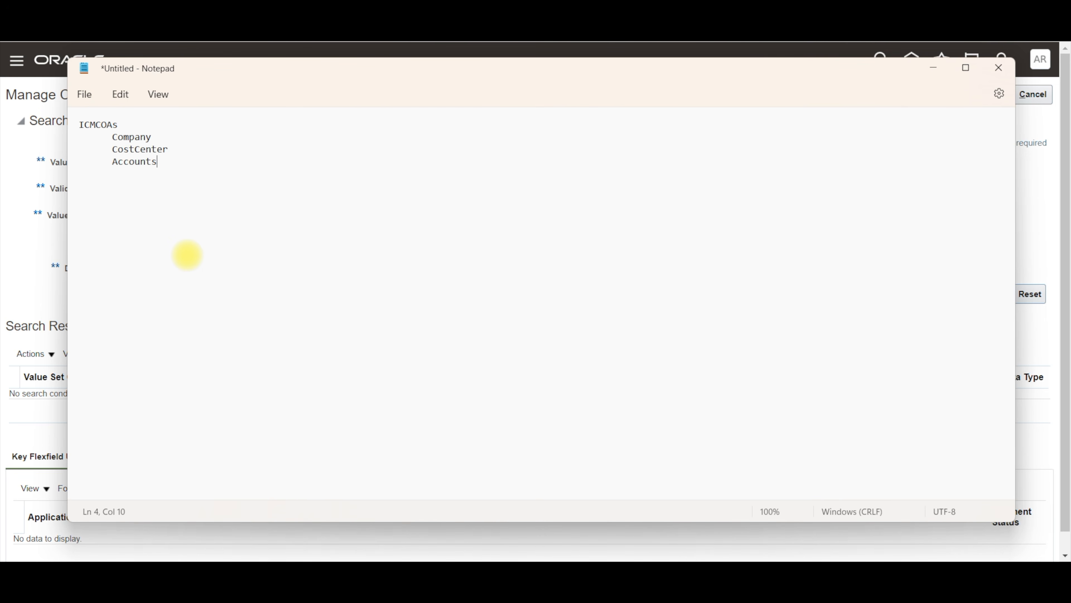
Add the value set name ICM_Company in a second column beside the Company segment, spaced well apart from it
key("Up")
key("Up")
key("Tab")
type("ICM")
type("_Company")
key("Home")
key("ctrl+Right")
key("Tab")
key("Tab")
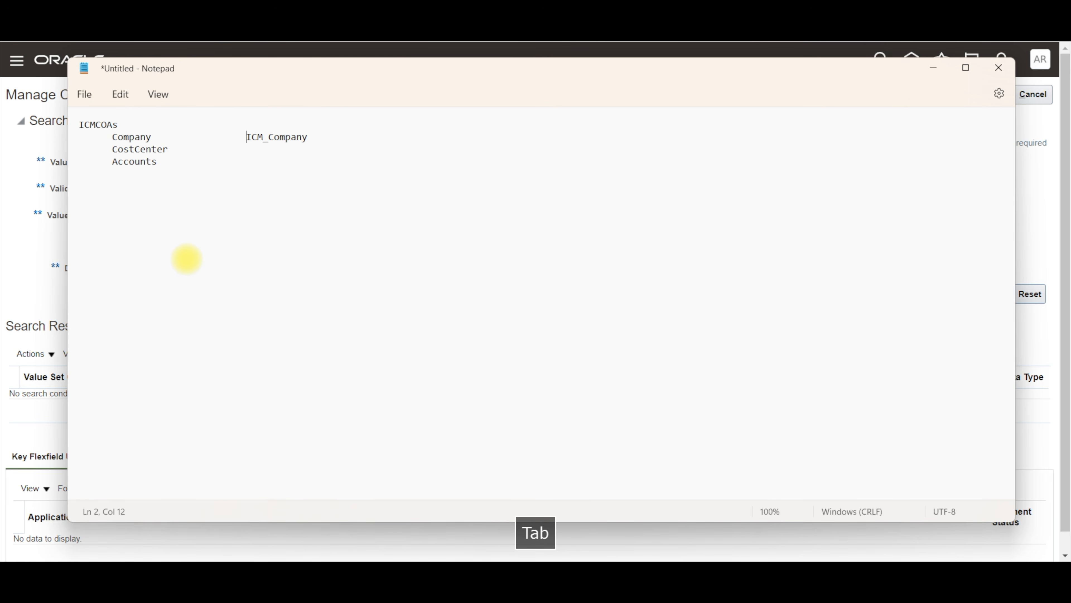
Add the value set names ICM_CostCenter and ICM_Accounts beside the CostCenter and Accounts segments, aligned with the second column
type("ICM")
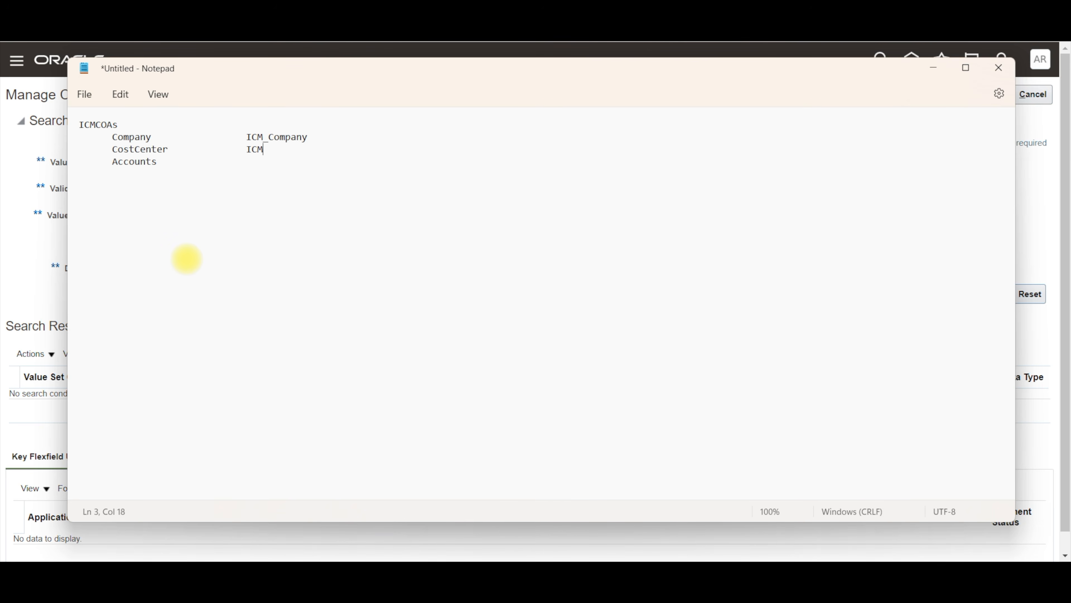
type("_CostCenter")
key("Down")
key("Tab")
key("Tab")
key("Tab")
type("ICM_Accounts")
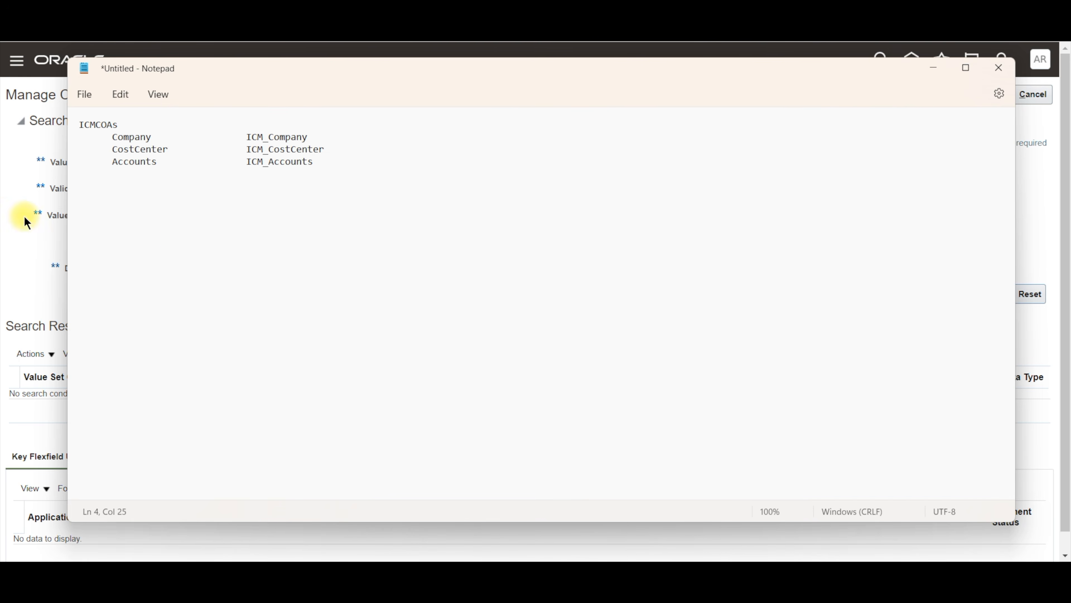
Add a third column with the data type Char for the Company, CostCenter and Accounts rows
left_click(311, 135)
key("Tab")
key("Tab")
key("Tab")
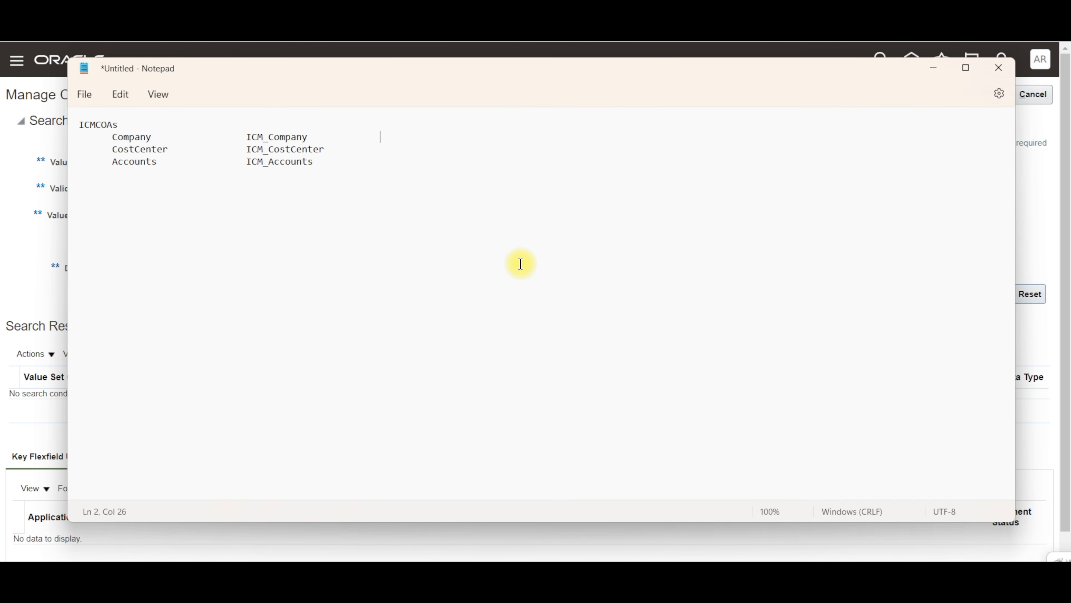
type("Char")
key("Down")
key("Tab")
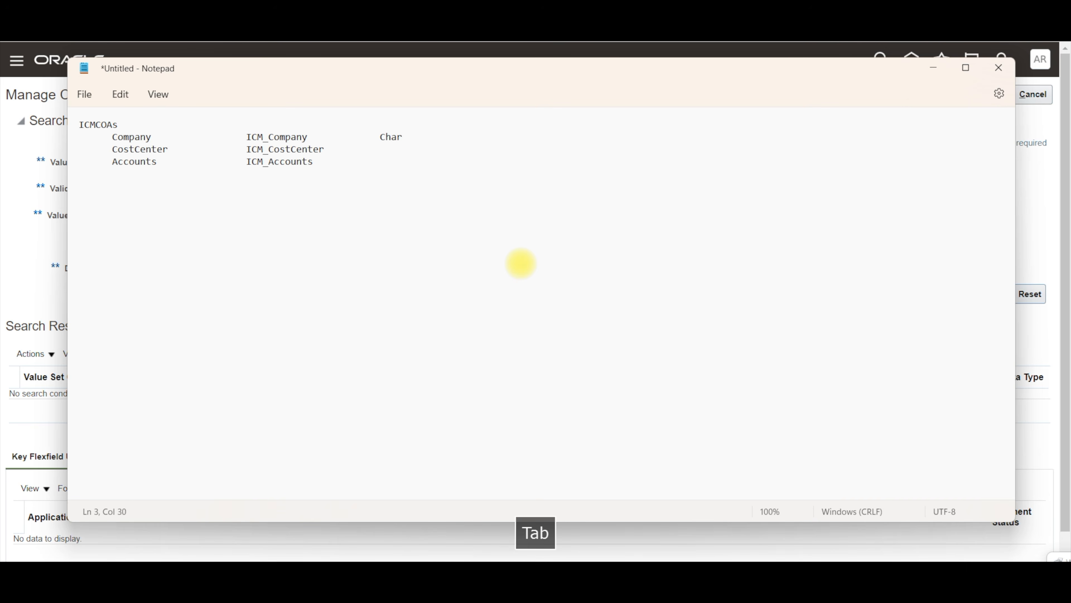
type("Char")
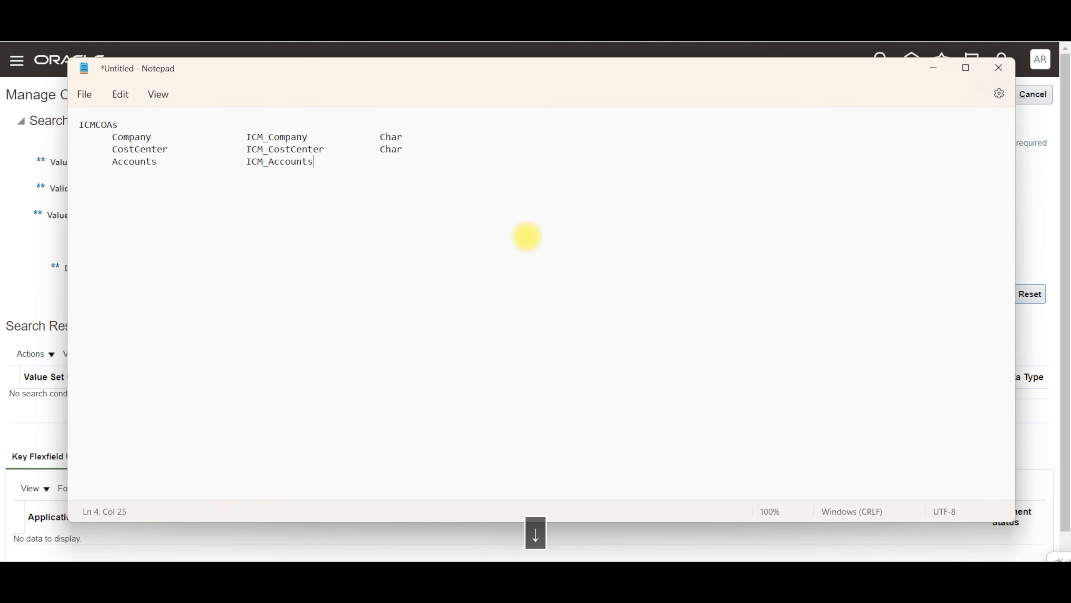
key("Down")
key("Tab")
type("Char")
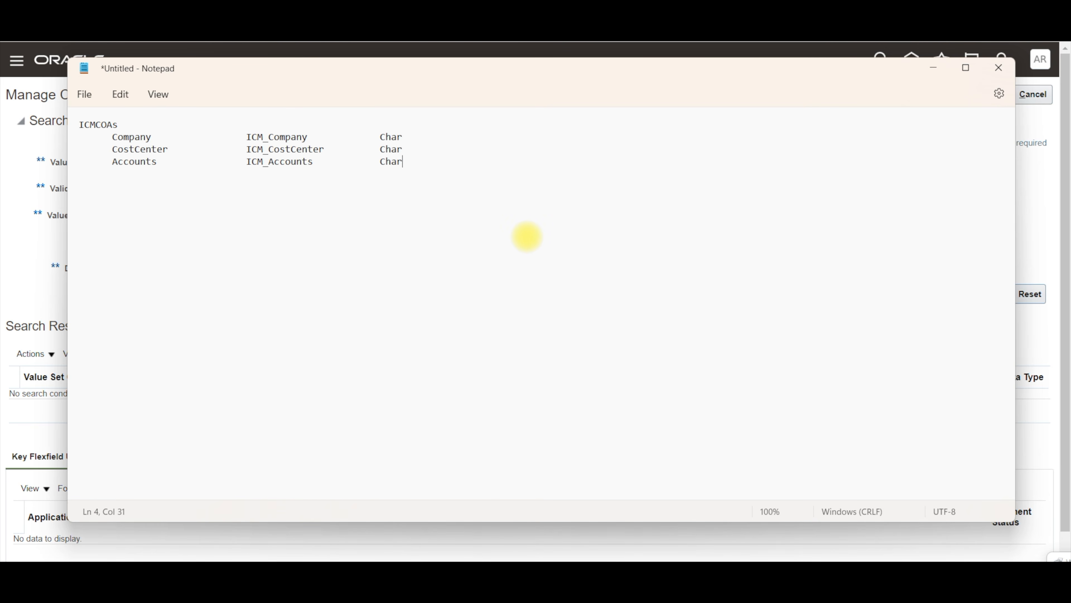
Add a fourth column with the segment lengths: 2 for Company, 2 for CostCenter and 6 for Accounts
key("Up")
key("Up")
key("Tab")
key("Down")
key("Tab")
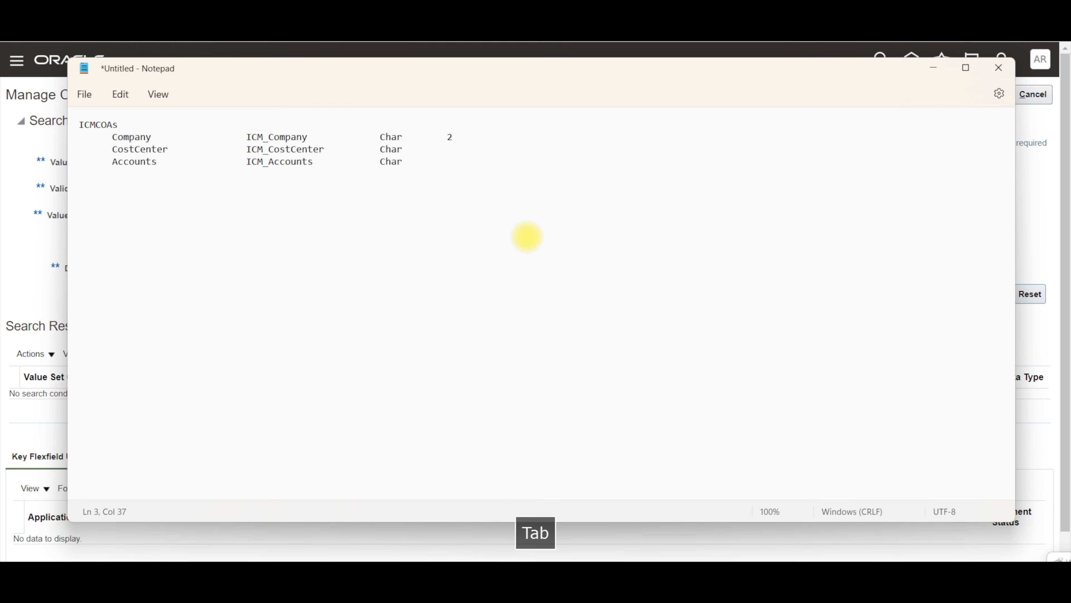
type("2")
key("Down")
type("6")
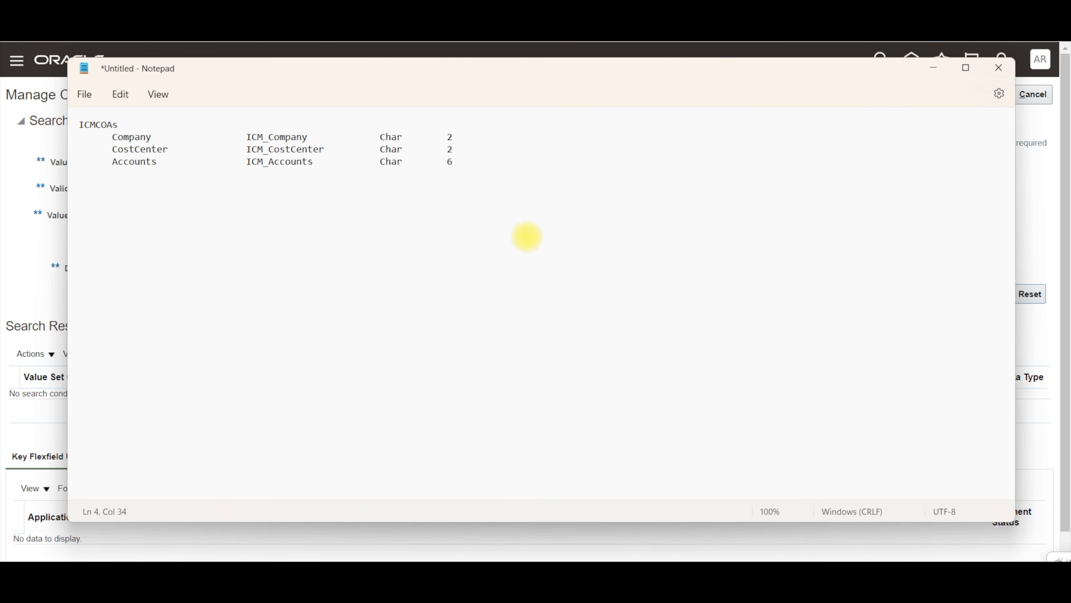
Add a fifth column with the segment labels Primary Balancing Segment for Company, CostCenter for CostCenter and Natual Account for Accounts
key("Up")
key("Up")
key("Tab")
type("Primary Balancing Segment")
key("Down")
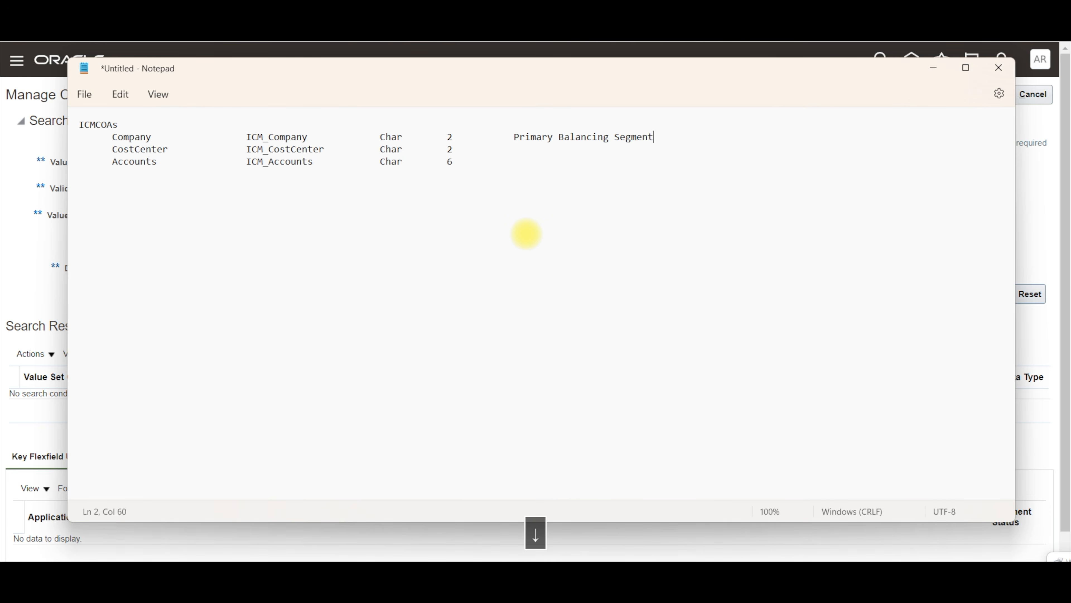
key("Tab")
type("Cost")
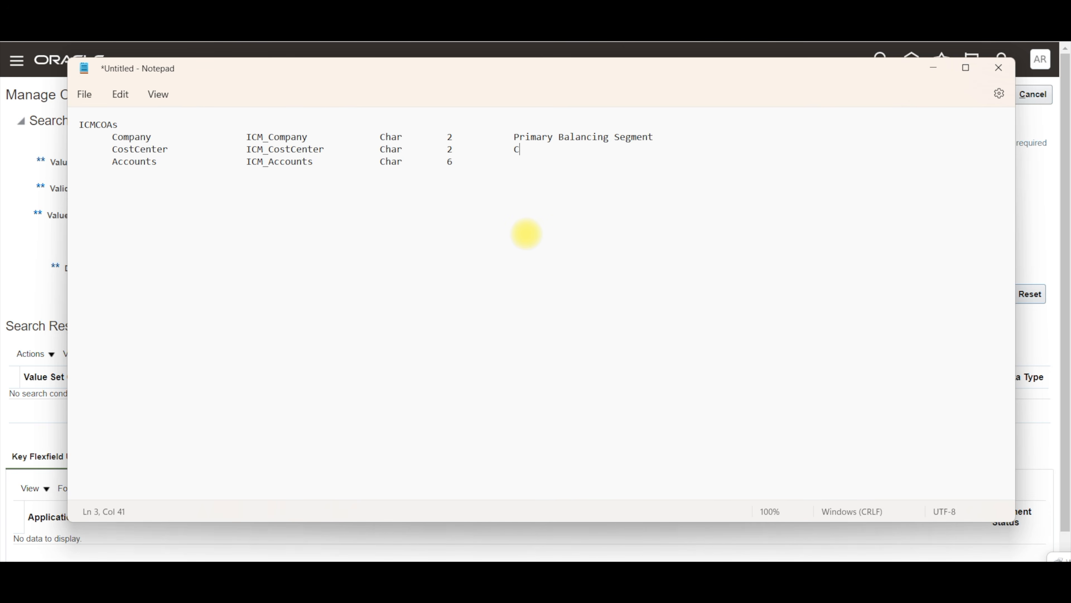
type("Center")
key("Down")
key("Tab")
type("Natual Accou")
Review the planned structure by highlighting the ICMCOAs heading and the Company and CostCenter segment rows
key("Home")
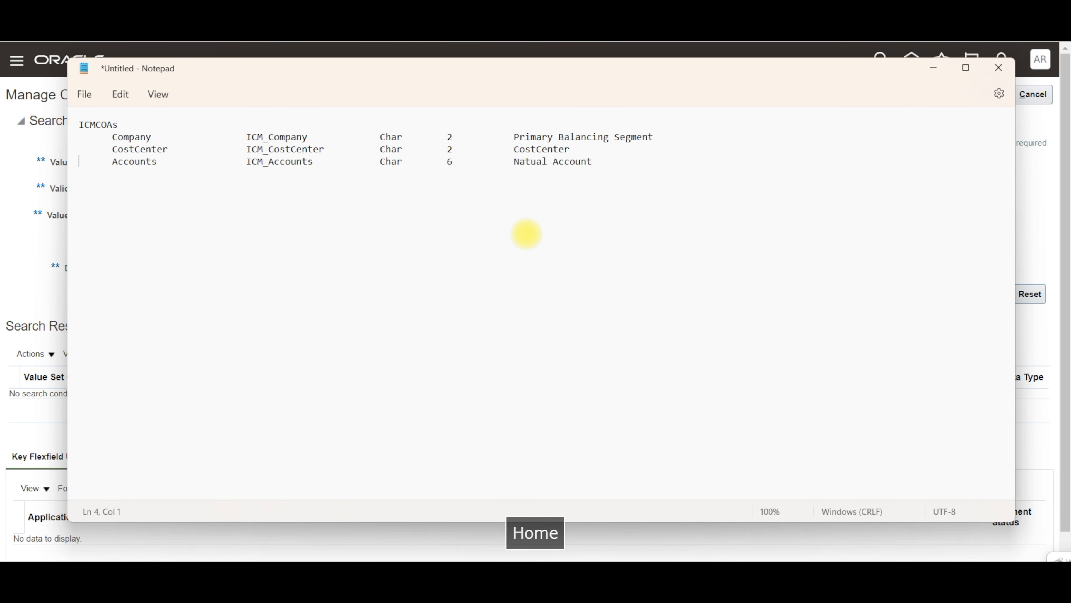
key("Up")
key("Up")
key("Up")
key("shift+End")
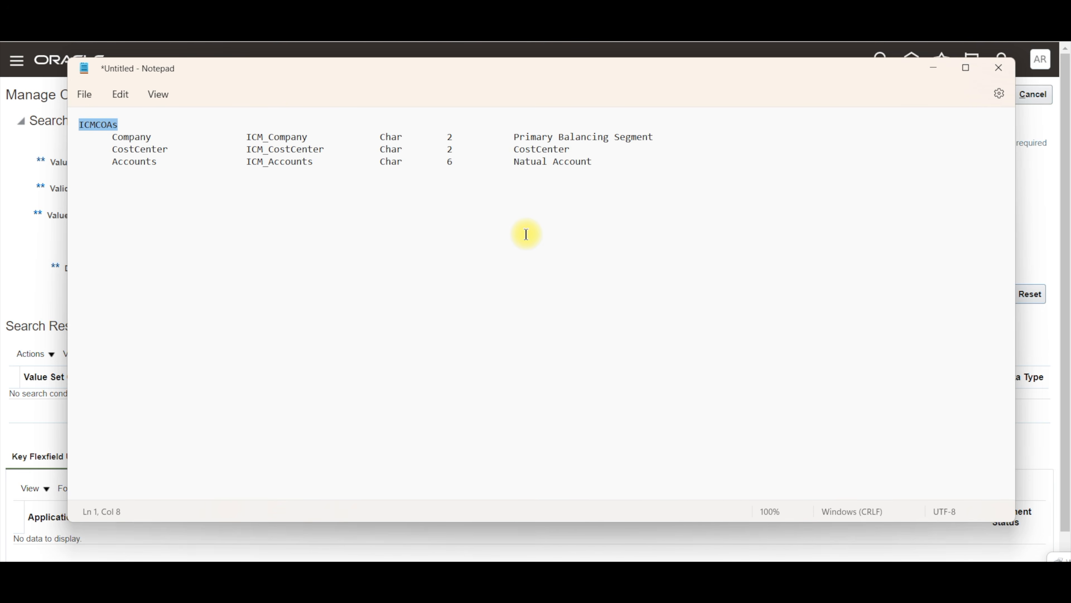
key("Down")
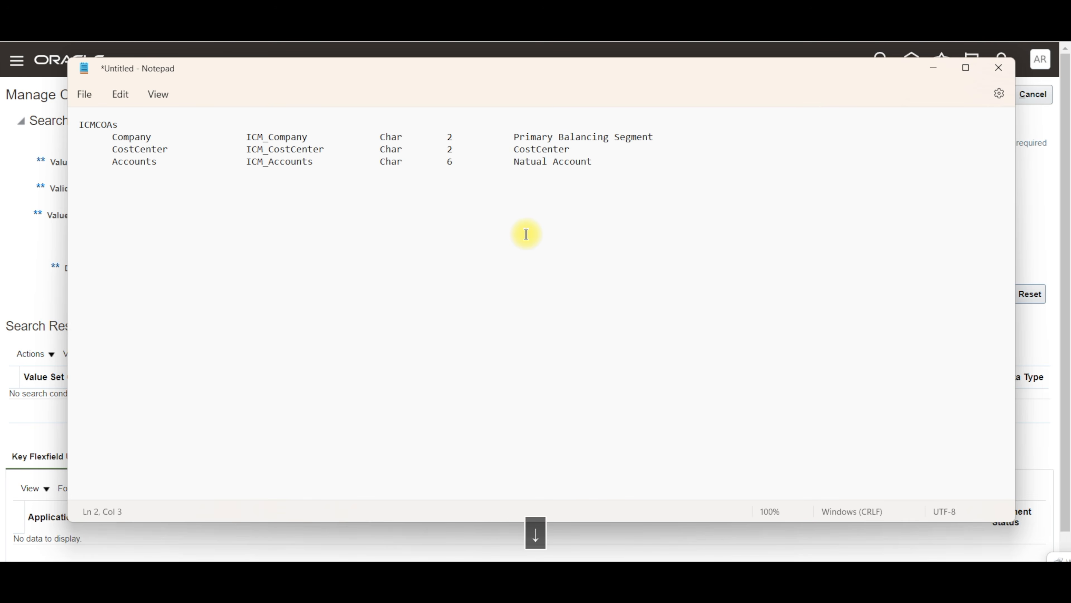
key("shift+Down")
key("Home")
key("Up")
key("shift+Down")
key("shift+Down")
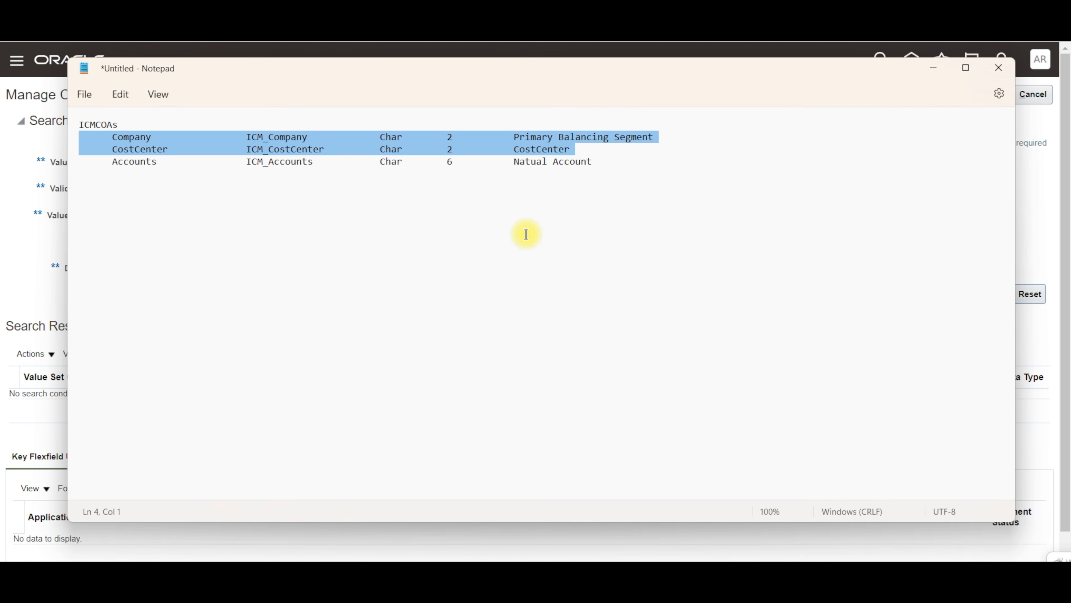
Copy the value set name ICM_Company from the Notepad plan and return to the Manage Chart of Accounts Value Sets page
key("Down")
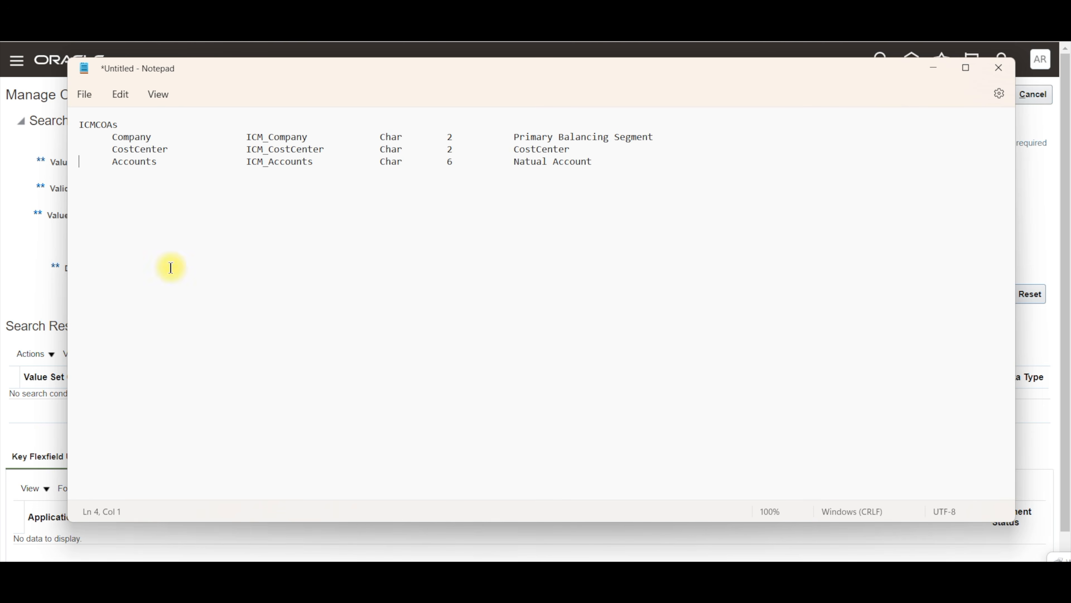
left_click(17, 239)
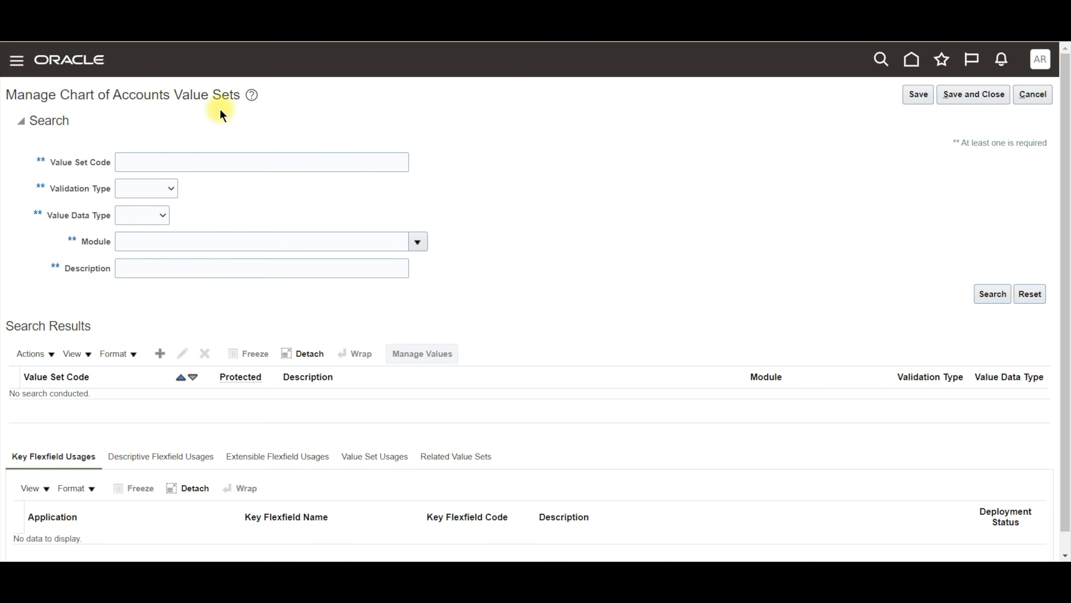
left_click(211, 160)
key("alt+Tab")
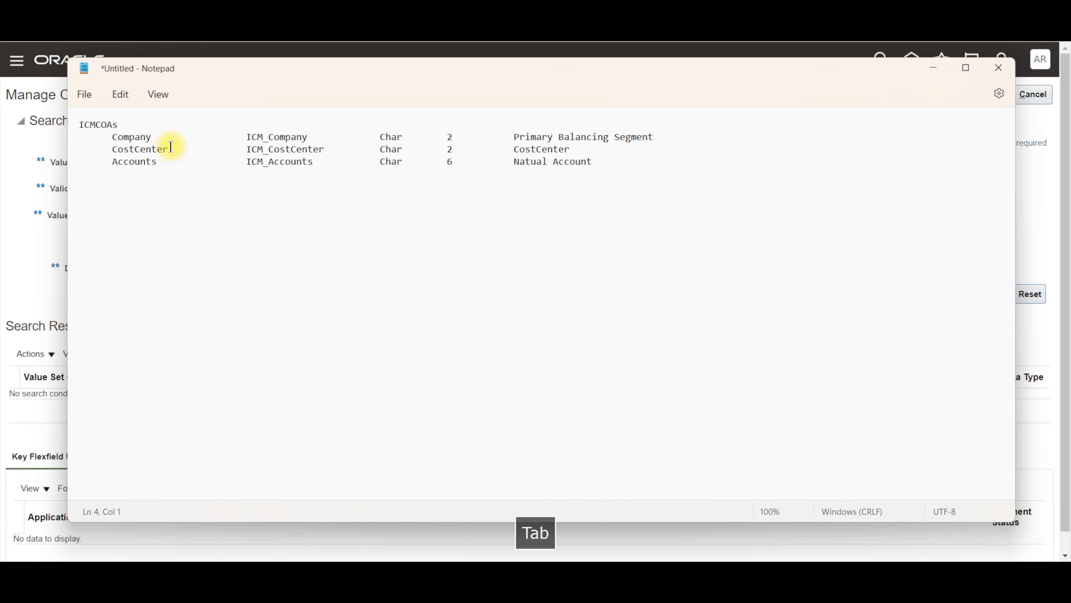
left_click_drag(245, 136, 307, 137)
key("ctrl+c")
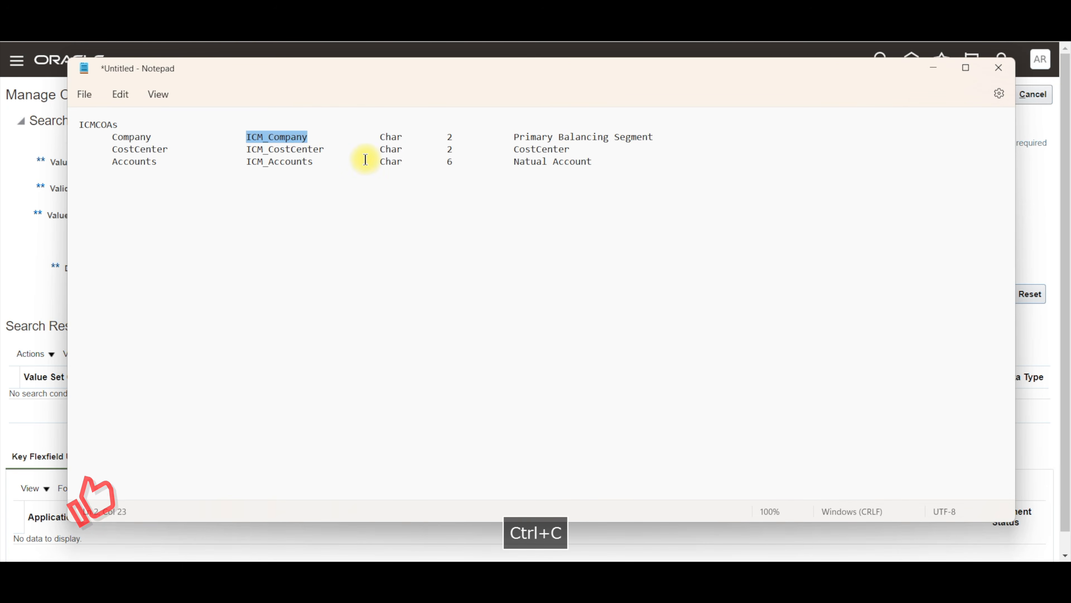
key("alt+Tab")
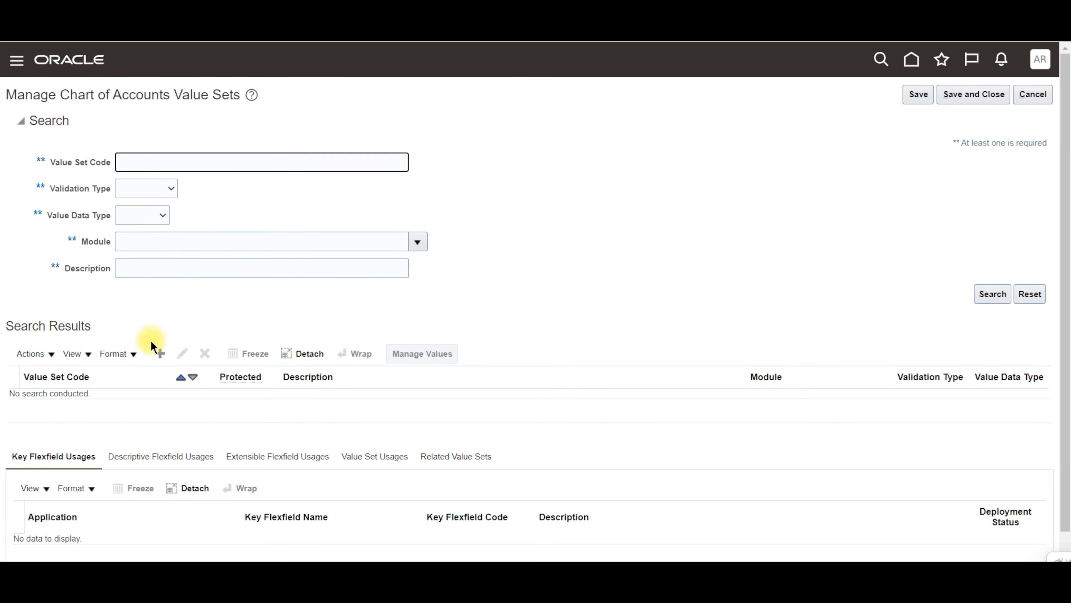
Start a new value set with the code ICM_Company and the description Company
left_click(157, 356)
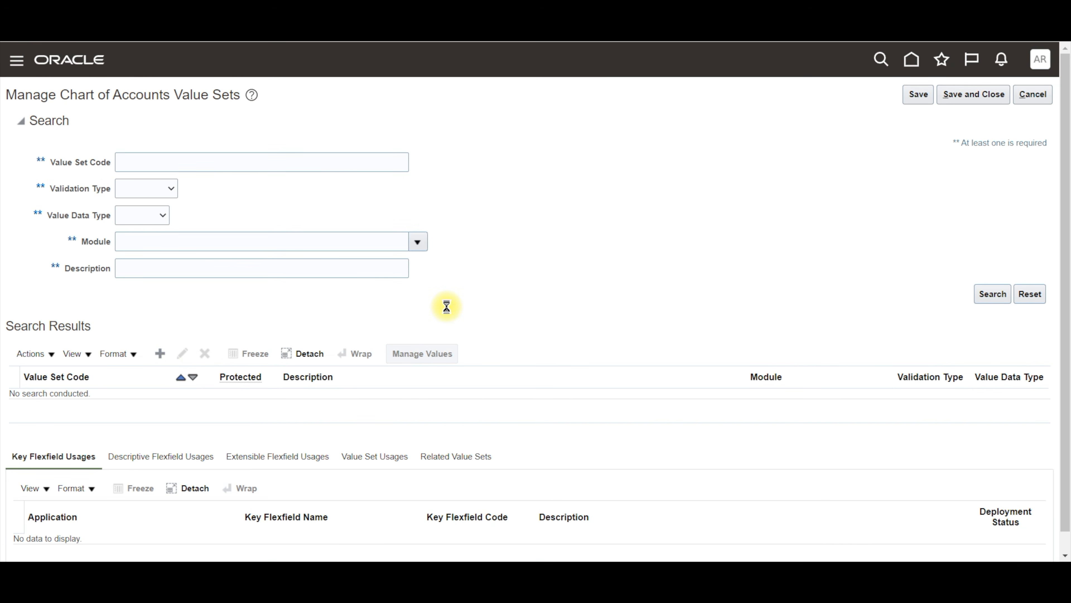
left_click(143, 129)
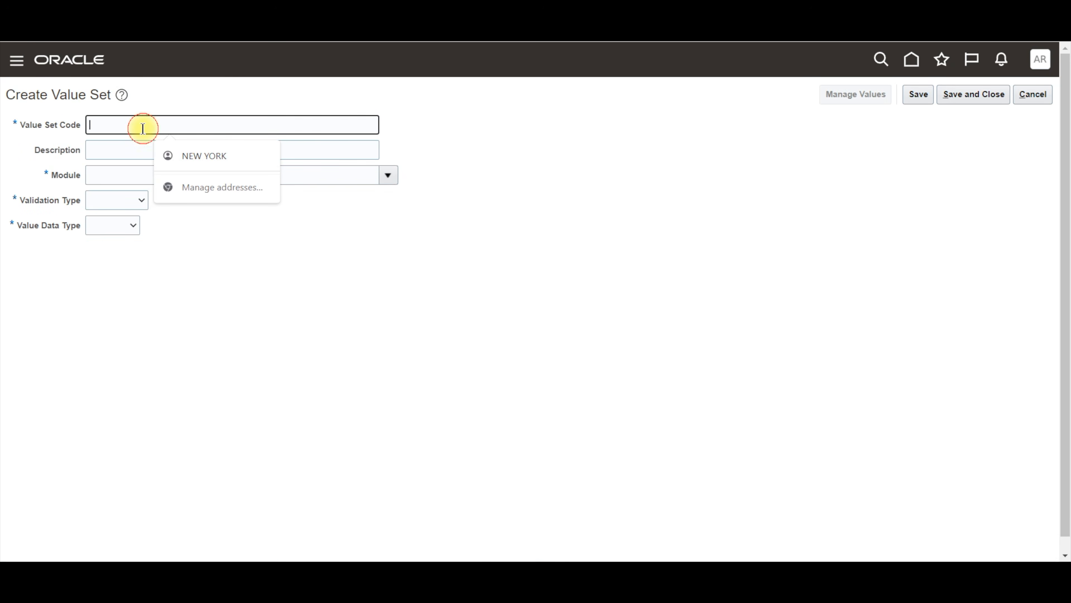
key("ctrl+v")
key("Tab")
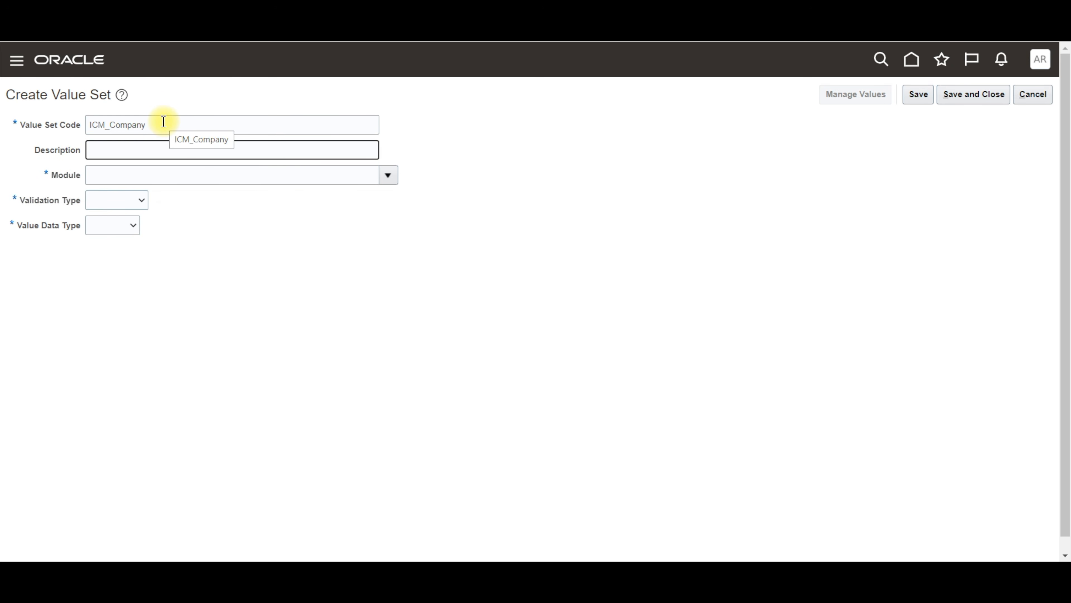
type("Company")
key("Tab")
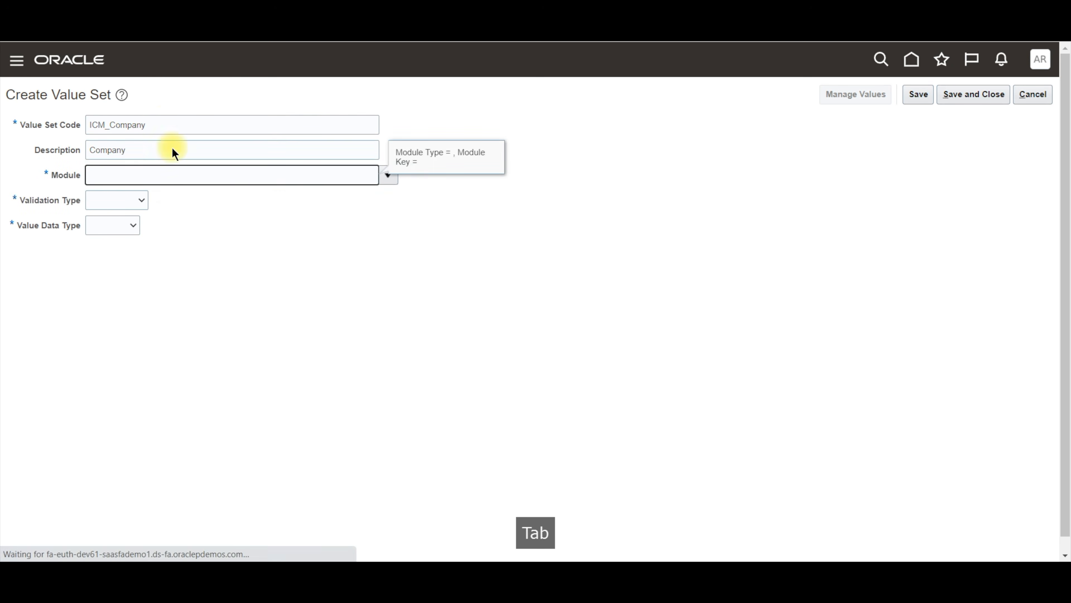
Assign the ICM_Company value set to the General Ledger application module
type("general")
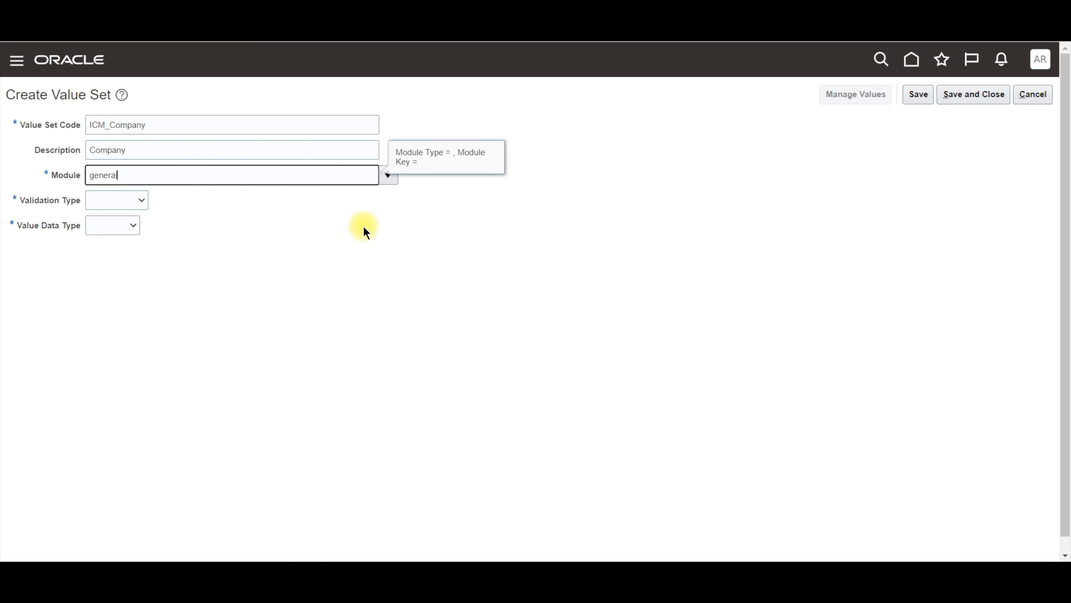
type(" led")
key("Tab")
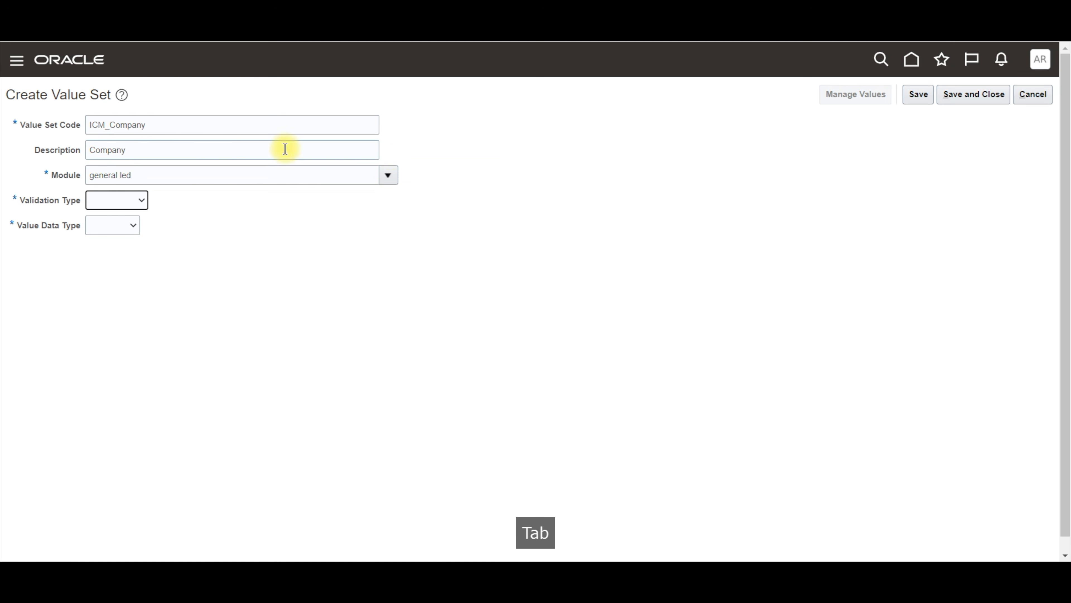
left_click(389, 177)
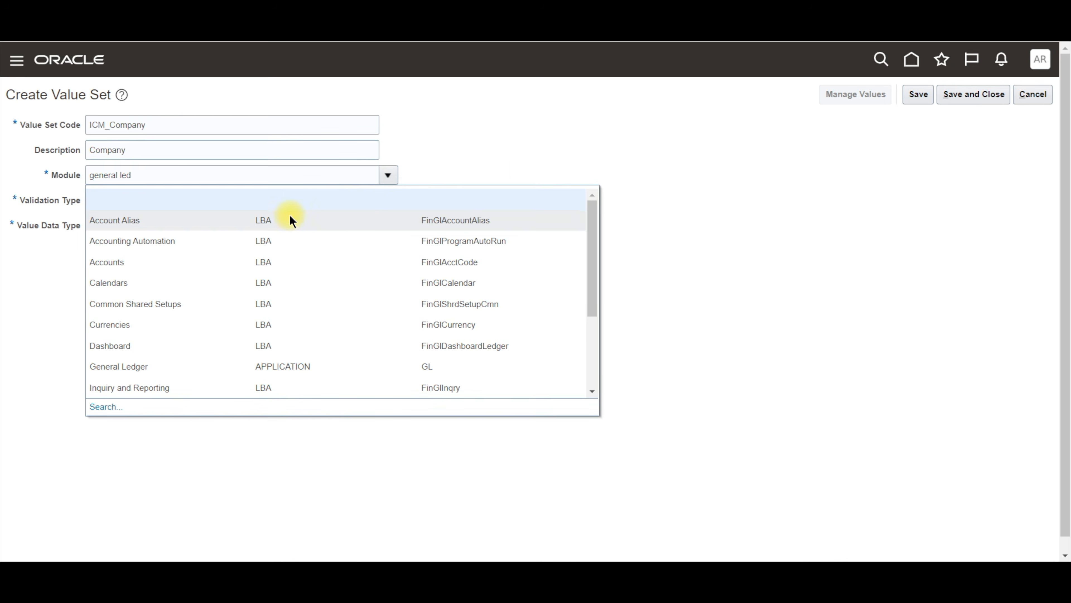
left_click(166, 366)
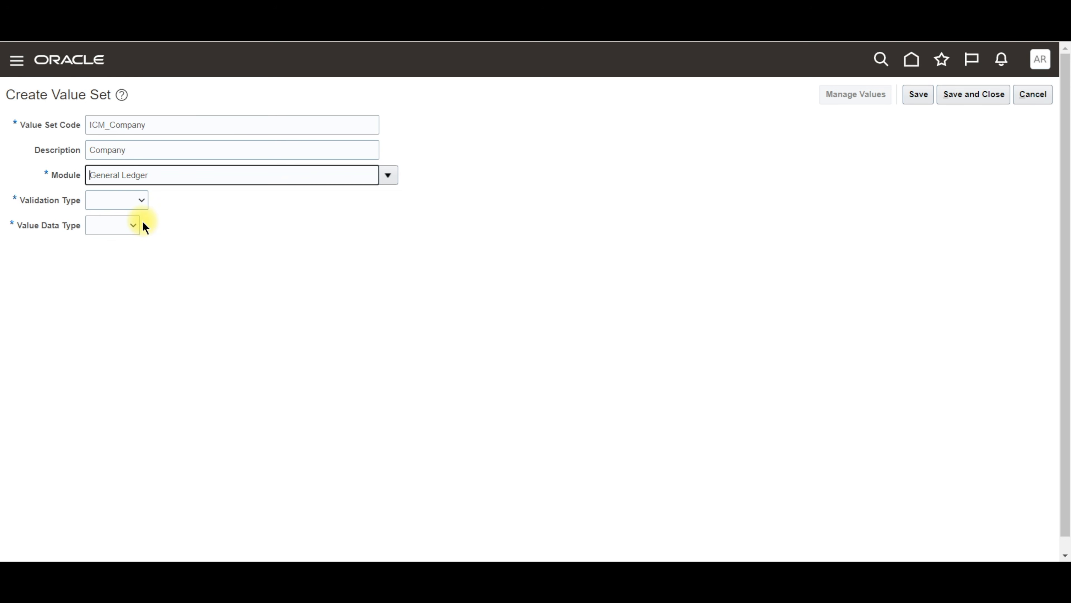
Set the ICM_Company value set's validation type to Independent and its value data type to Character
left_click(138, 201)
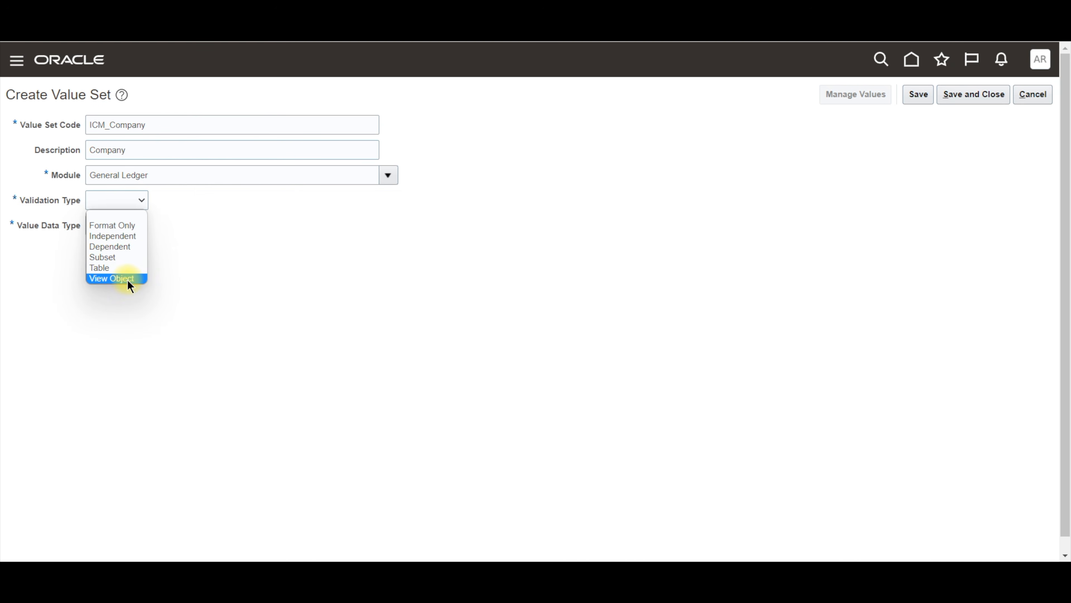
left_click(125, 235)
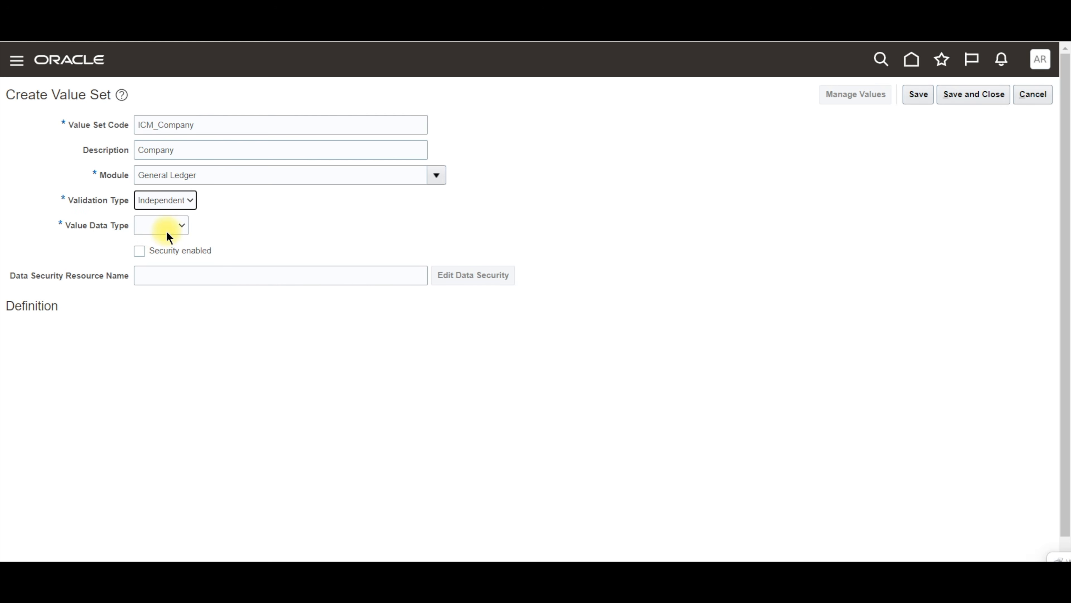
left_click(183, 227)
left_click(180, 244)
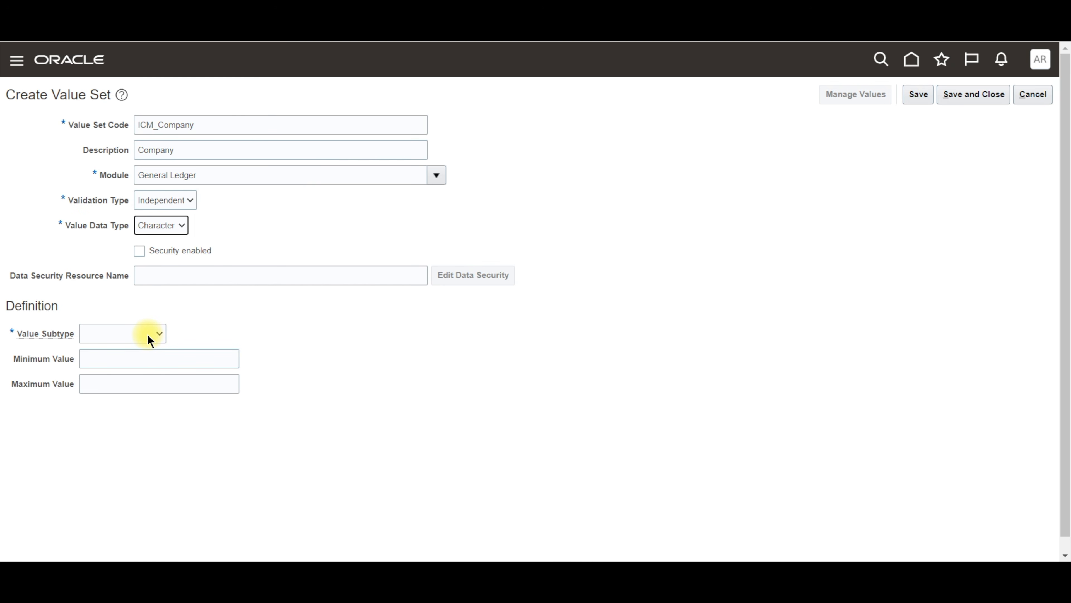
Define the ICM_Company values with the subtype Text and a maximum length of 2
left_click(160, 334)
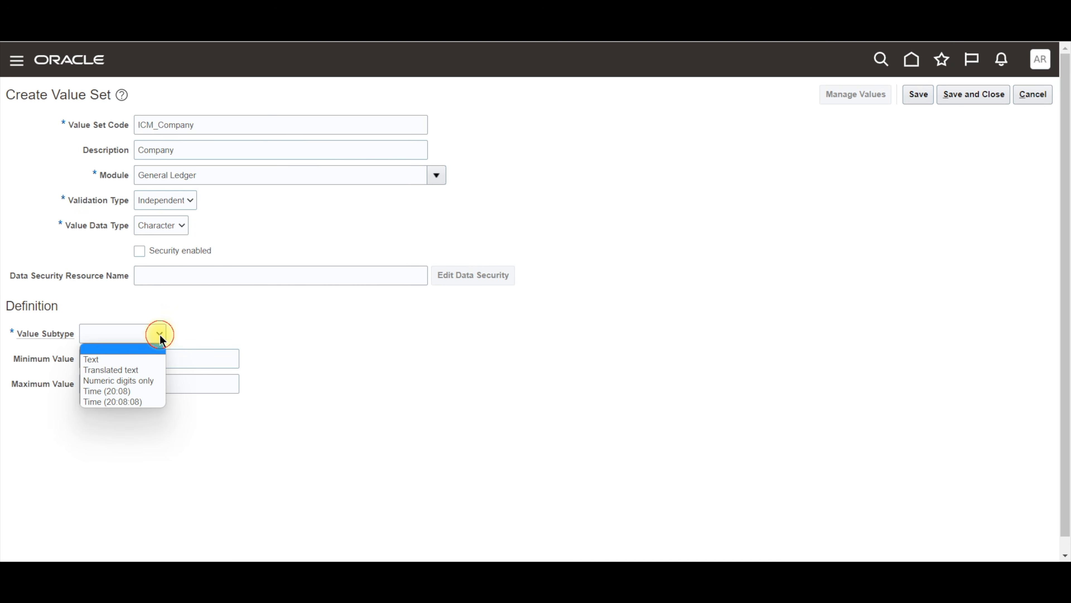
left_click(142, 359)
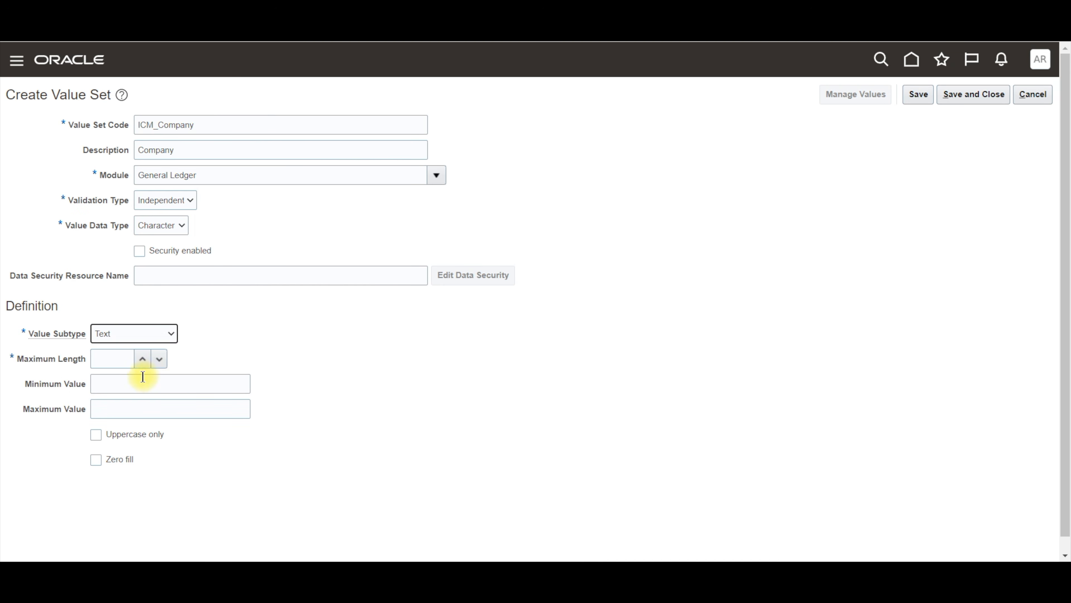
left_click(142, 359)
left_click(142, 359)
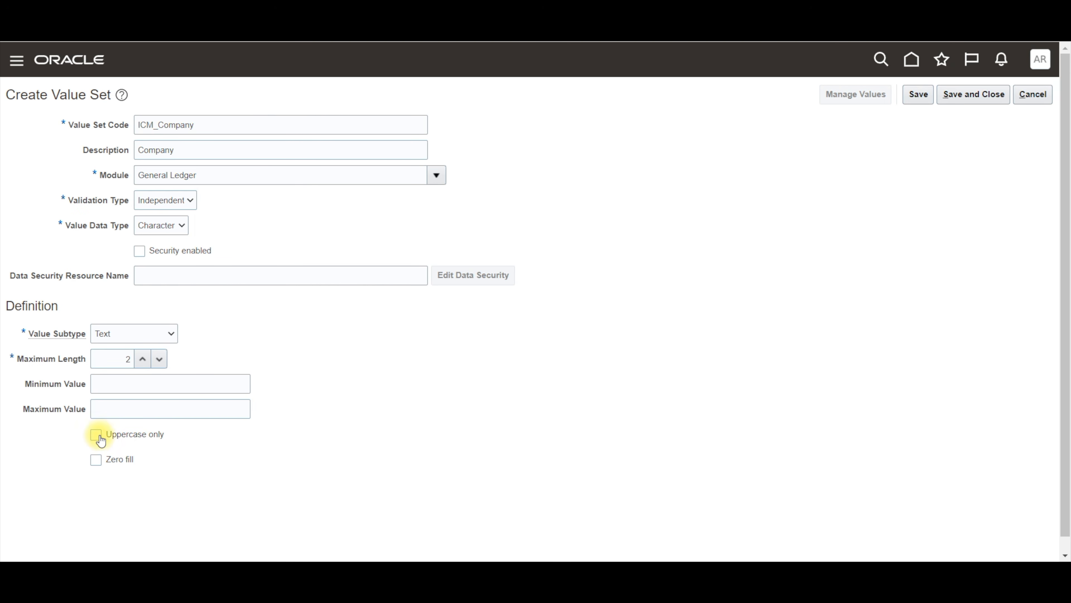
Enable Zero fill and Uppercase only for ICM_Company, and save and close the value set
left_click(110, 462)
left_click(110, 439)
left_click(96, 437)
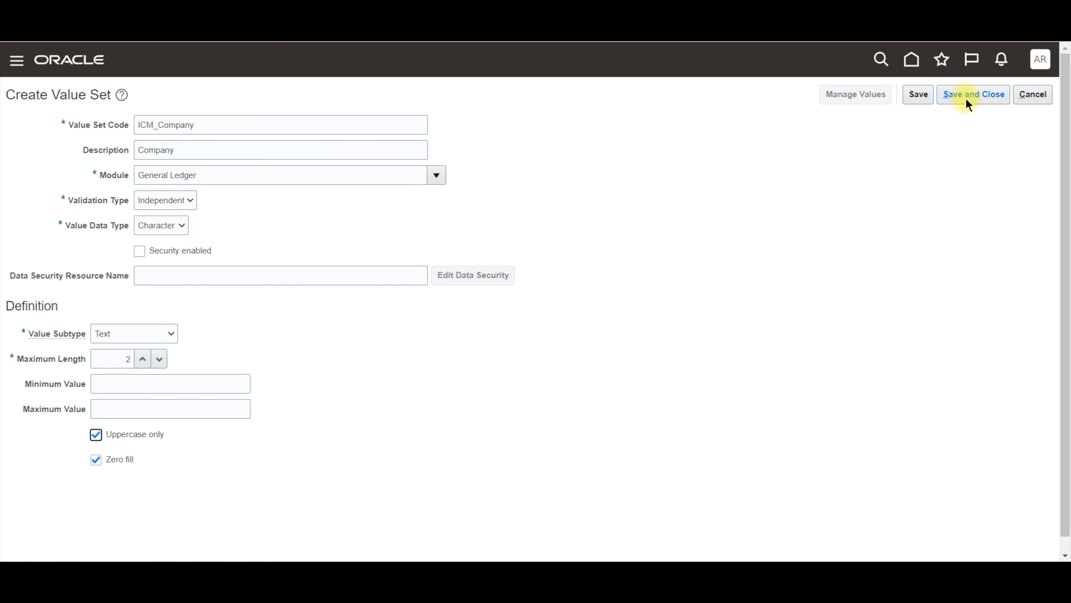
left_click(975, 96)
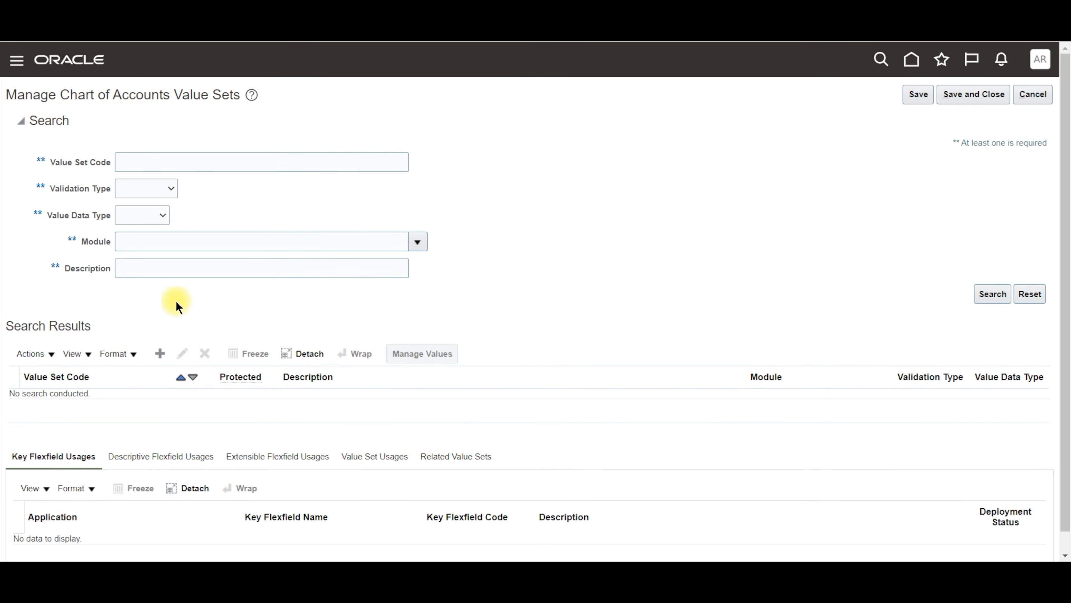
Start another value set with the code ICM_CostCenter copied from the Notepad plan and the description CostCenter
left_click(161, 354)
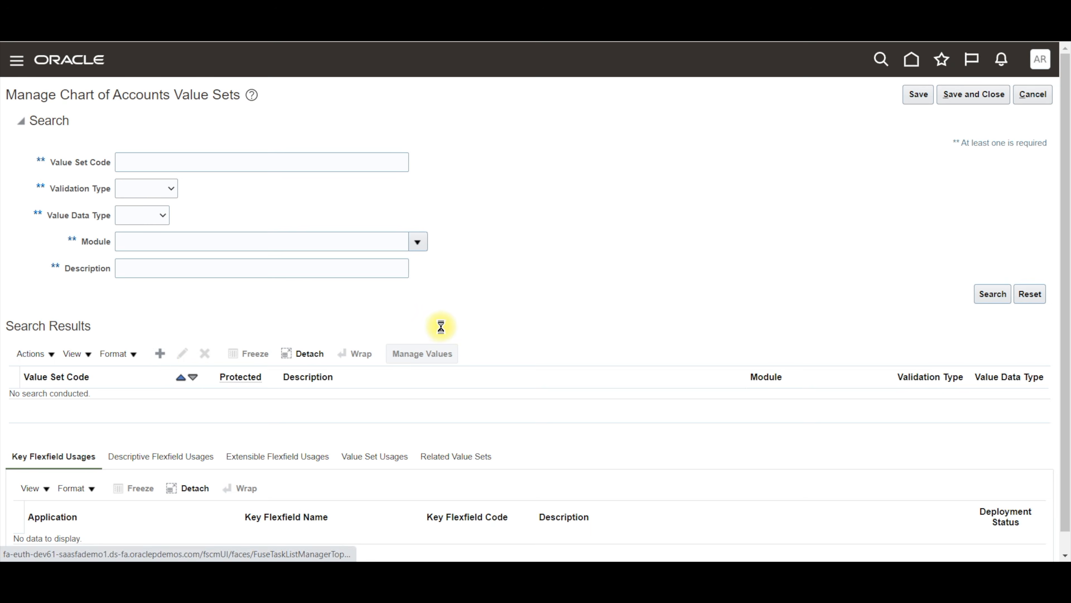
left_click(141, 125)
key("alt+Tab")
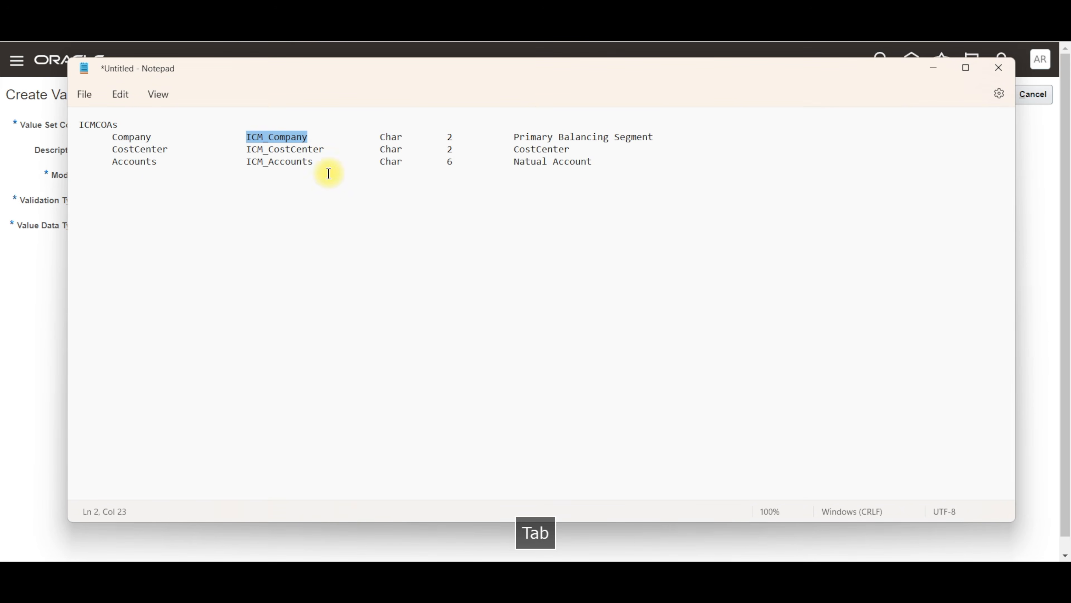
left_click_drag(247, 149, 328, 149)
key("ctrl+c")
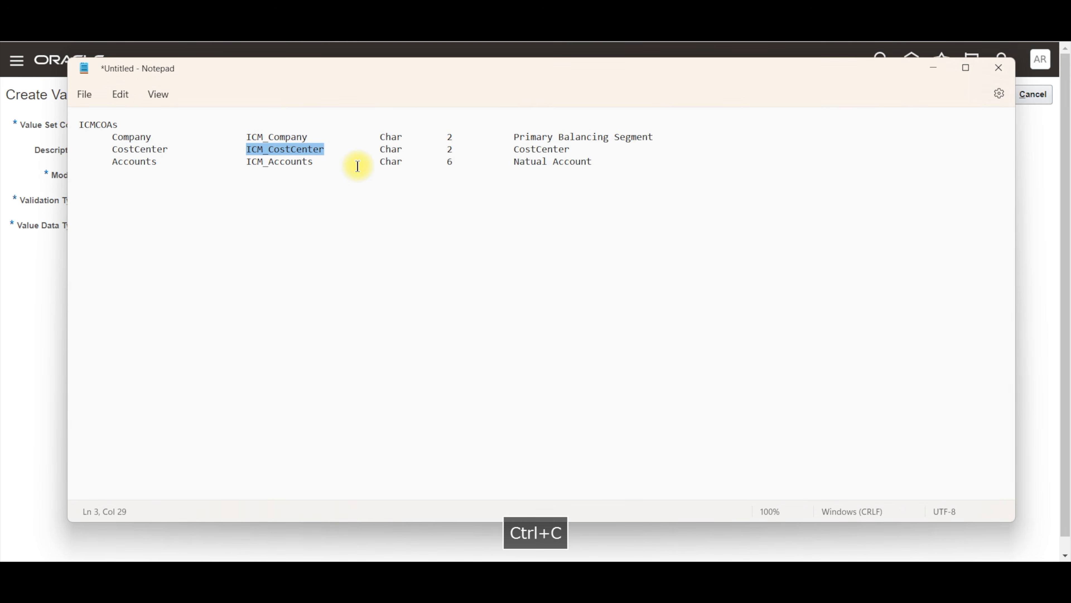
key("alt+Tab")
key("ctrl+v")
key("Tab")
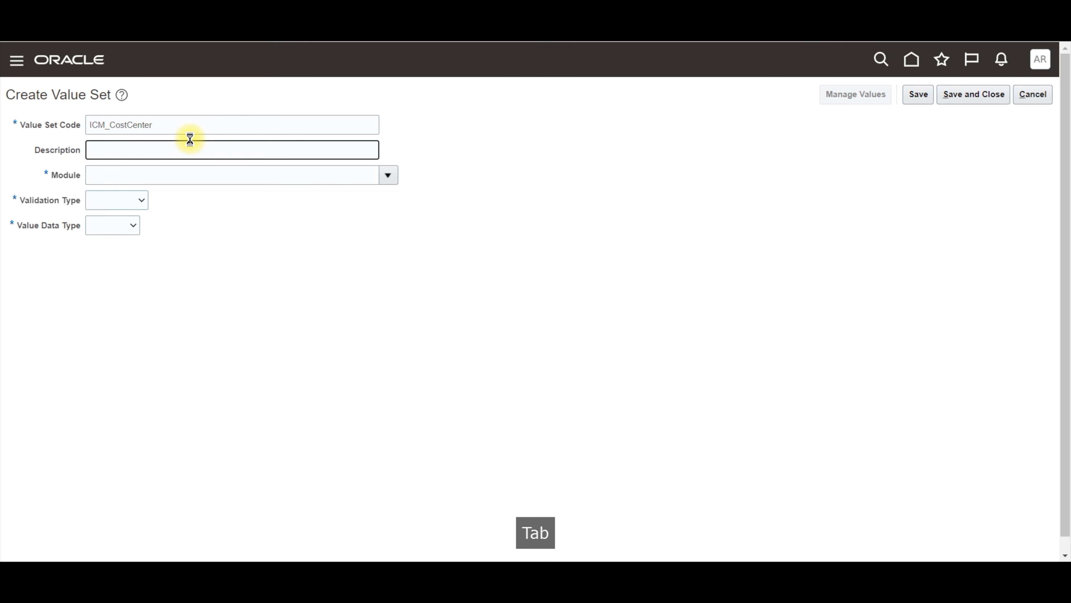
type("CostC")
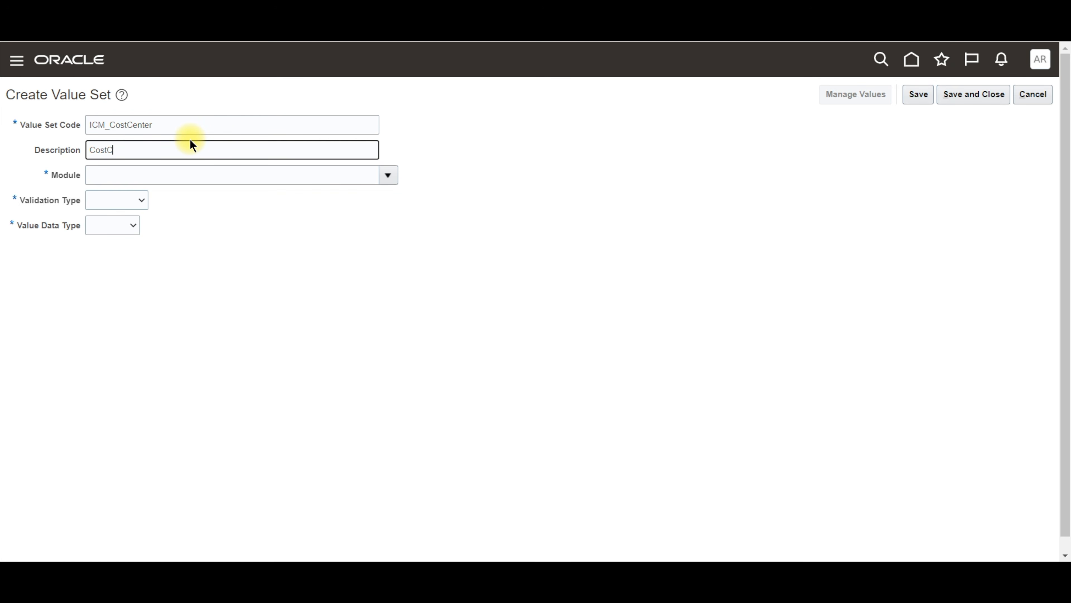
type("enter")
key("Tab")
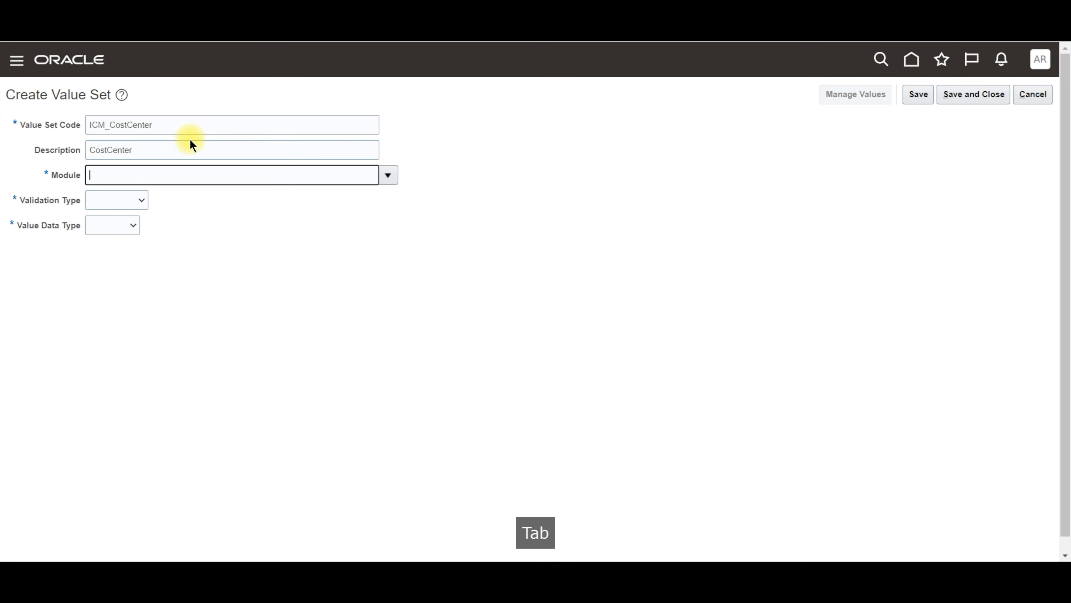
Assign the ICM_CostCenter value set to the General Ledger application module
left_click(389, 182)
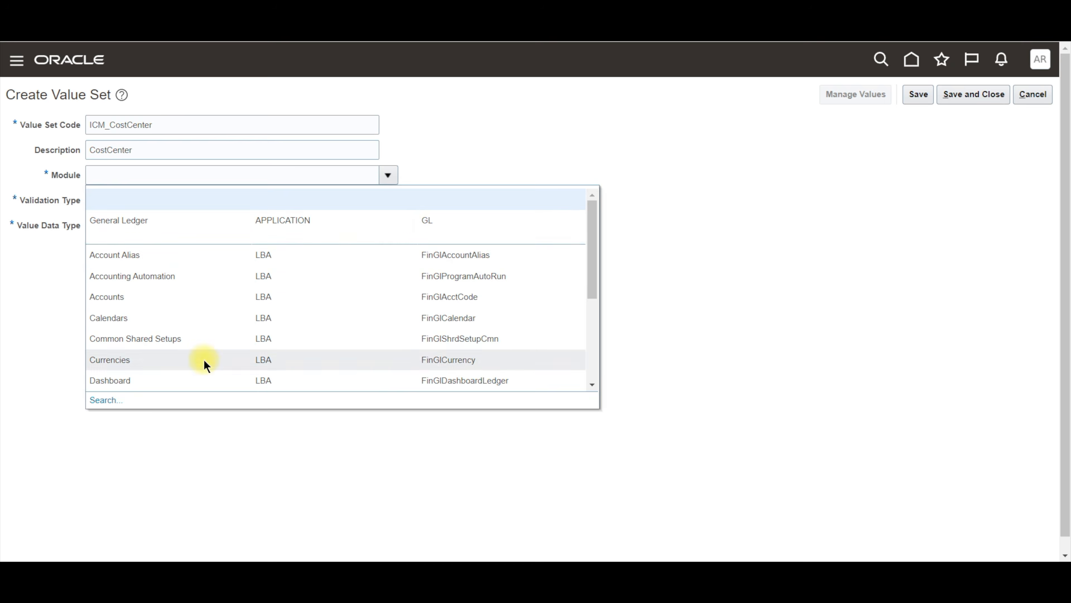
scroll(173, 321, "down", 3)
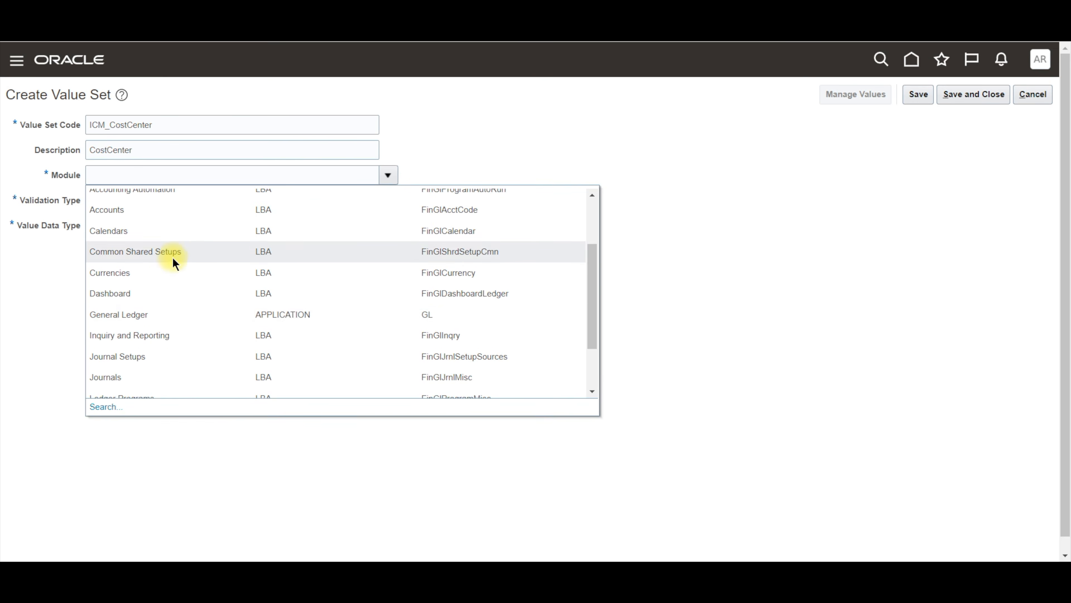
scroll(169, 278, "down", 3)
scroll(185, 301, "up", 3)
left_click(179, 316)
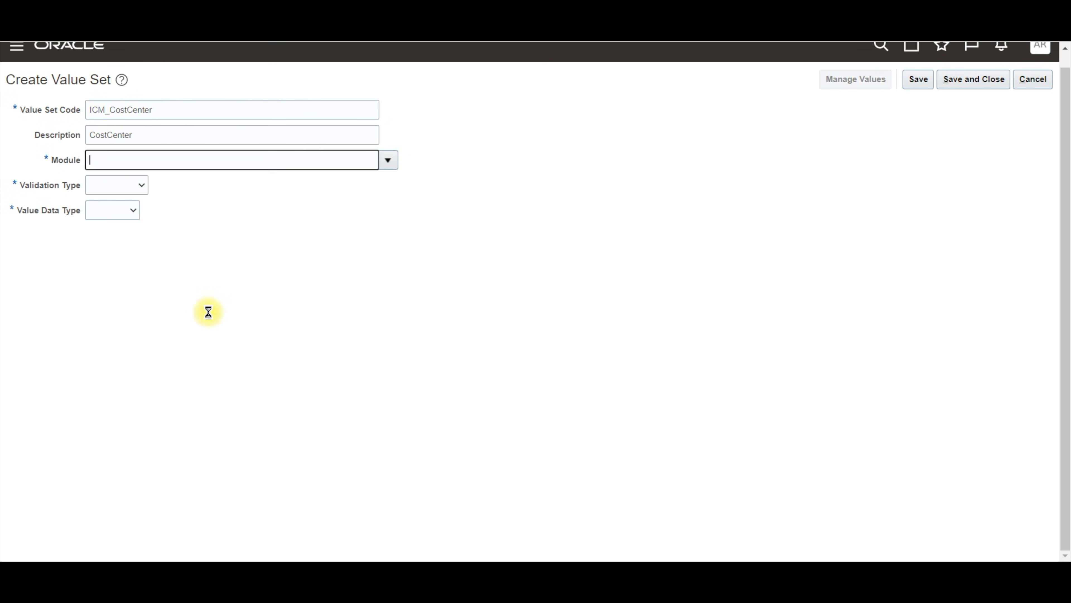
Set the ICM_CostCenter value set's validation type to Independent and its value data type to Character
left_click(137, 185)
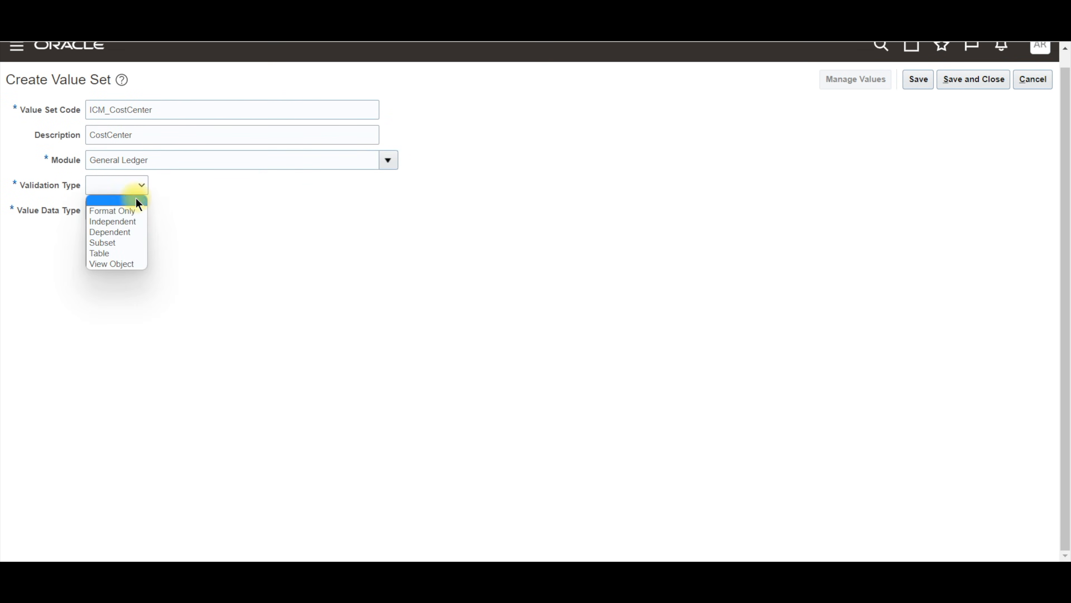
left_click(134, 222)
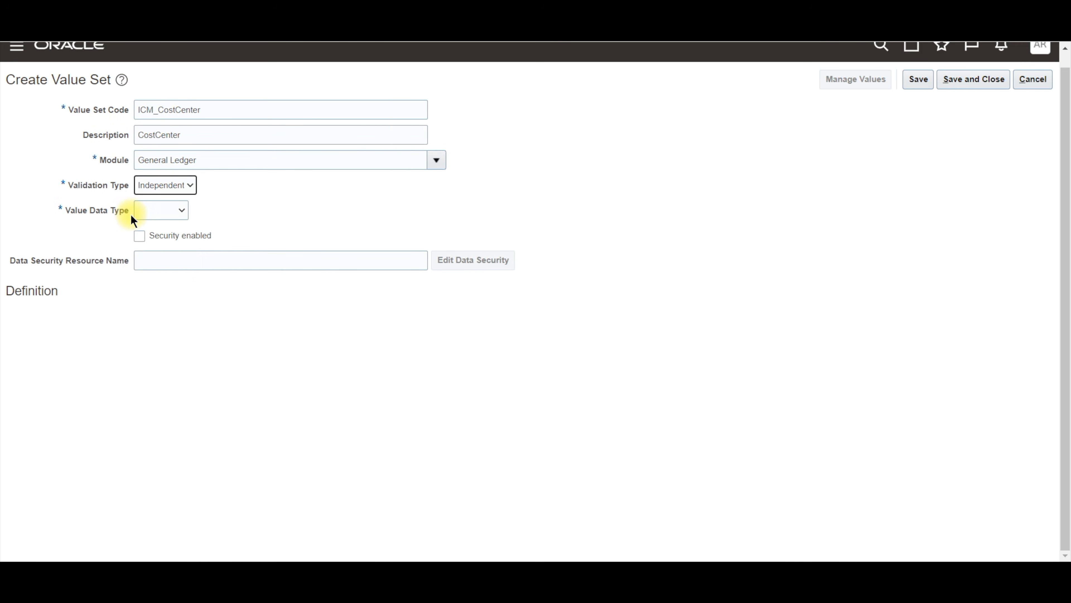
left_click(185, 211)
left_click(171, 240)
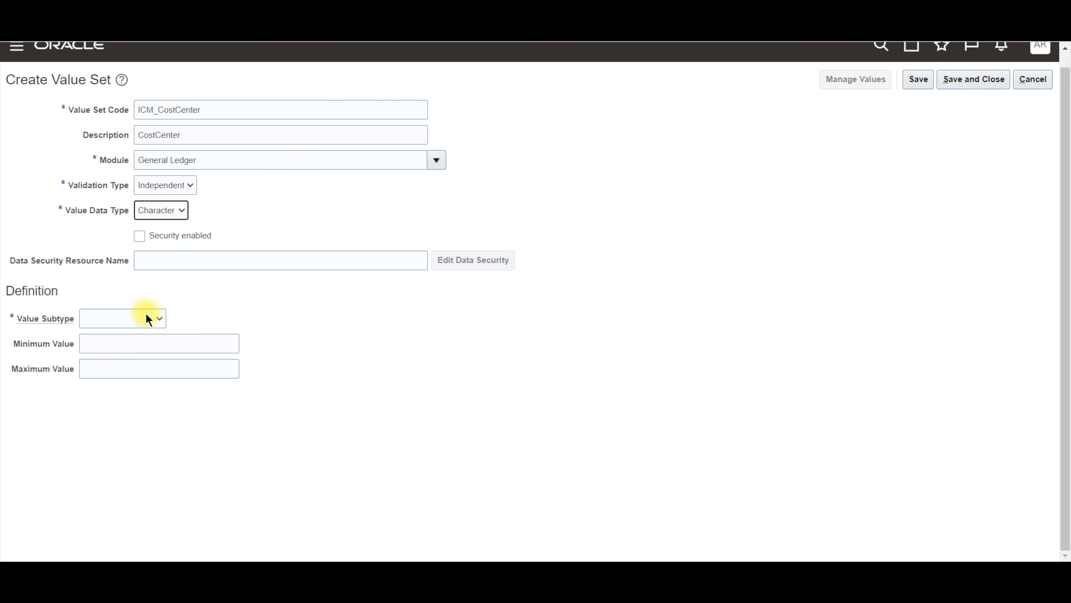
Define the ICM_CostCenter values with the subtype Text and a maximum length of 2
left_click(159, 317)
left_click(137, 345)
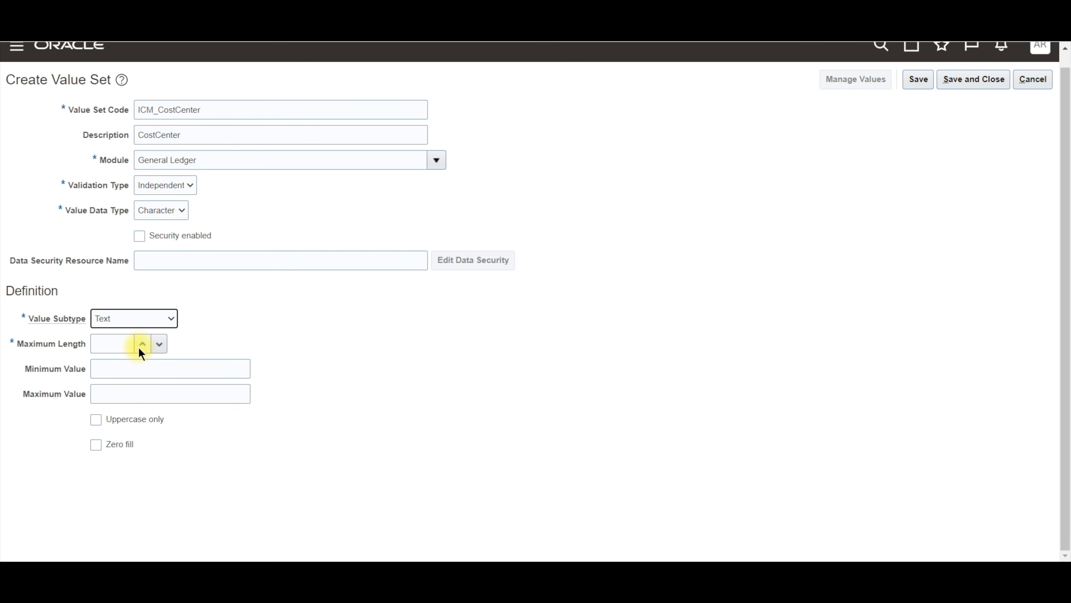
left_click(142, 345)
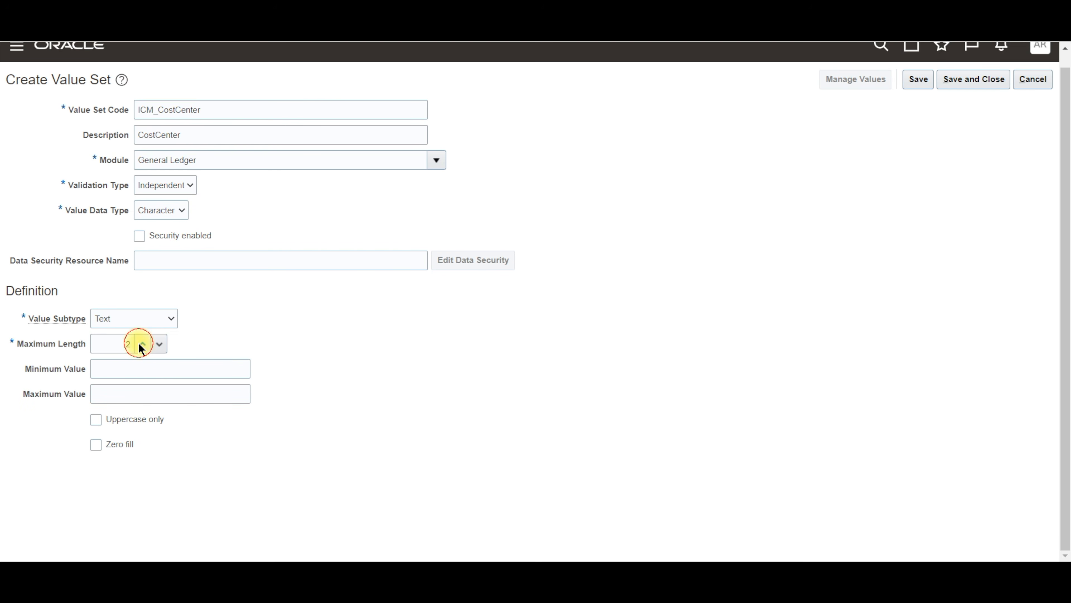
Enable uppercase only and zero fill for the ICM_CostCenter value set, and save and close it
left_click(106, 422)
left_click(112, 445)
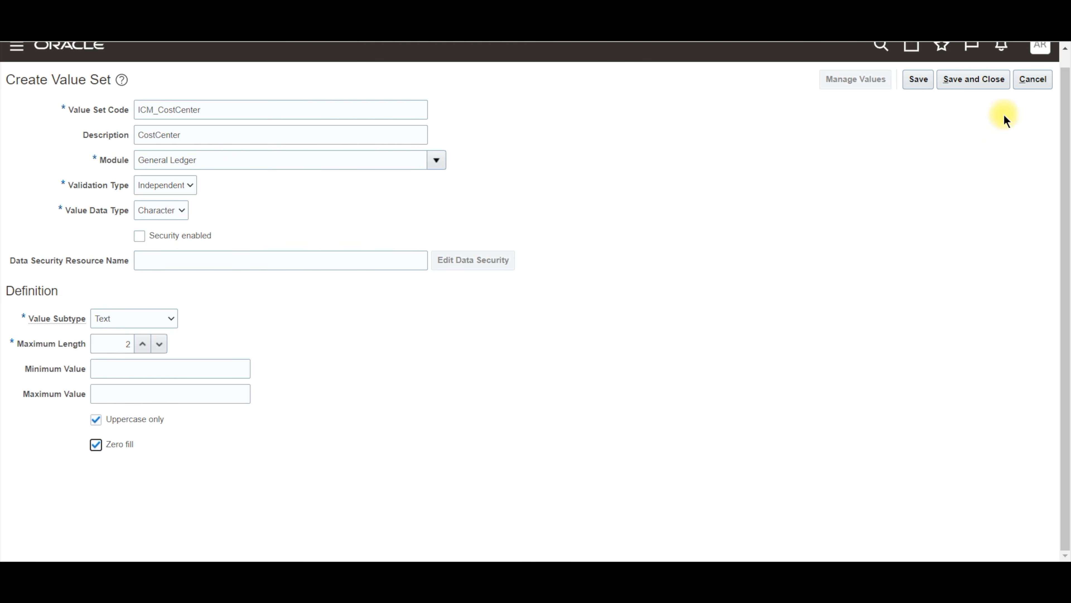
left_click(984, 86)
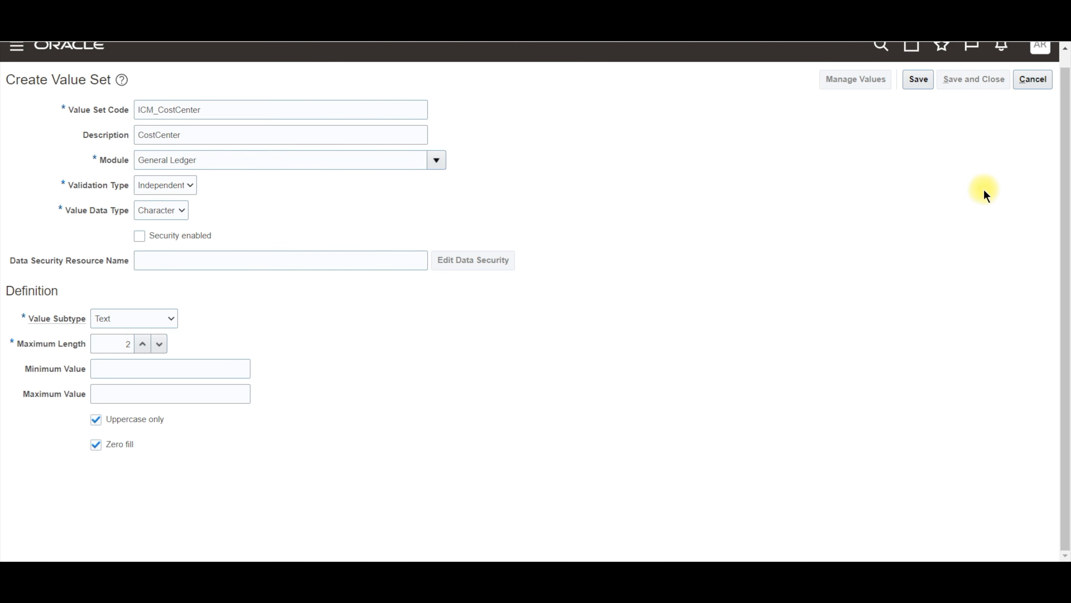
Copy the ICM_Accounts value set code from the Notepad plan and leave the value set search empty
left_click(359, 147)
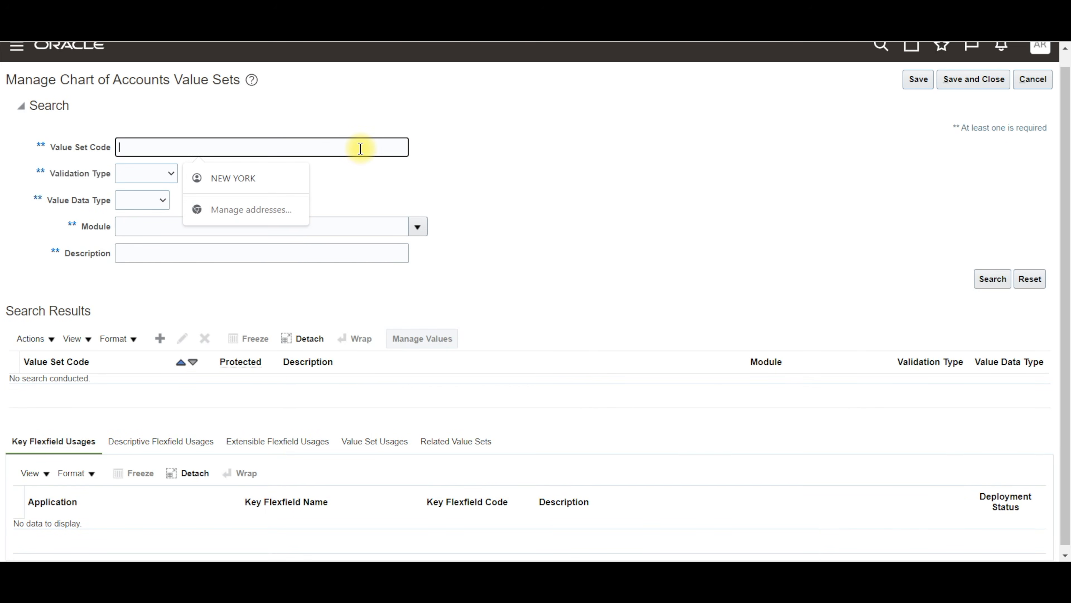
key("alt+Tab")
left_click_drag(246, 162, 314, 161)
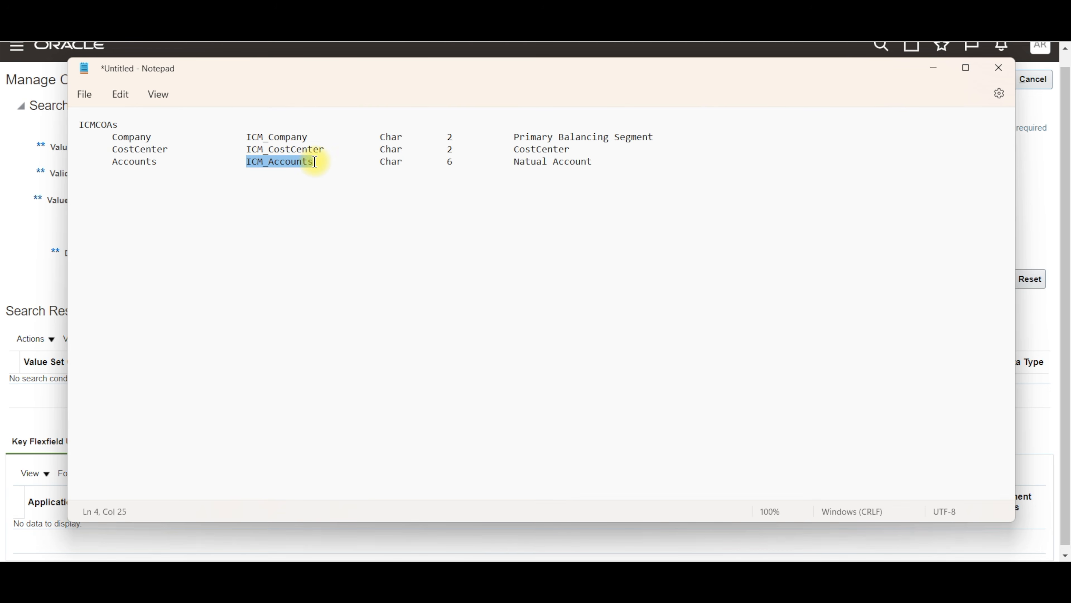
key("ctrl+c")
key("alt+Tab")
key("ctrl+v")
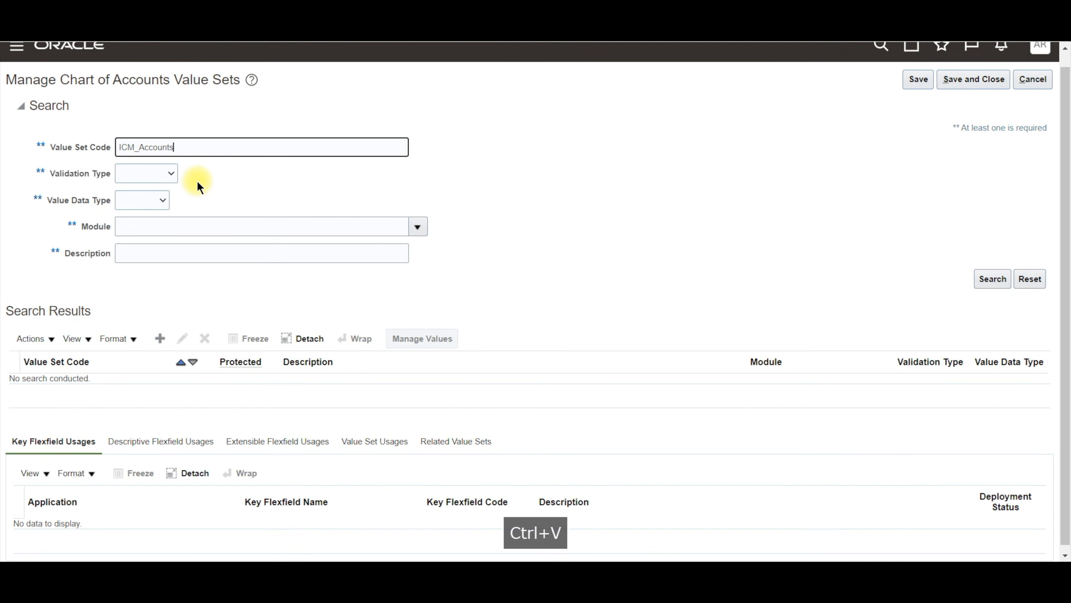
left_click_drag(220, 147, 55, 146)
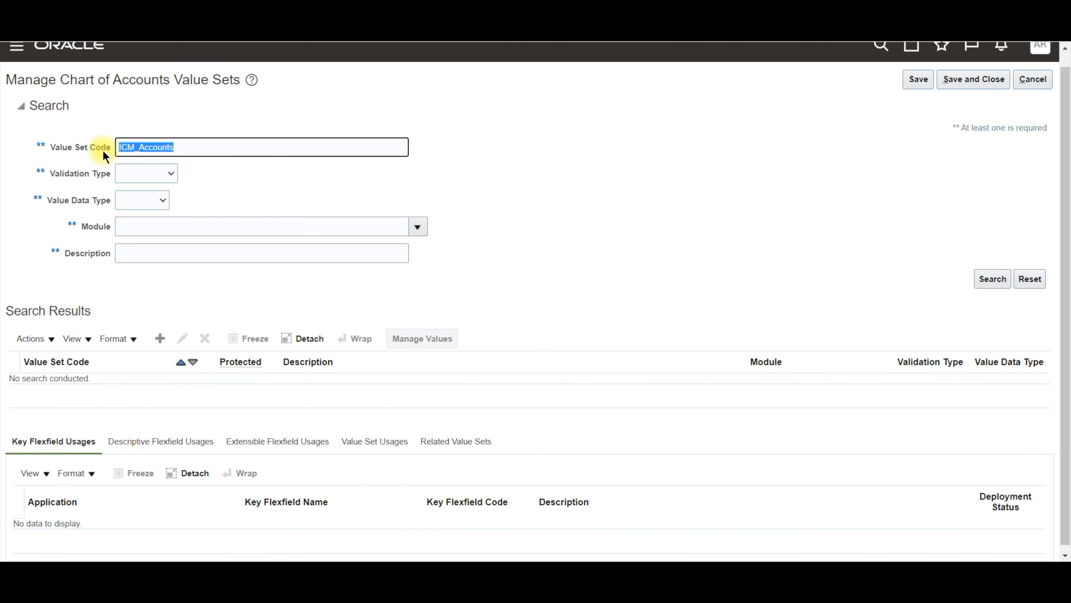
key("BackSpace")
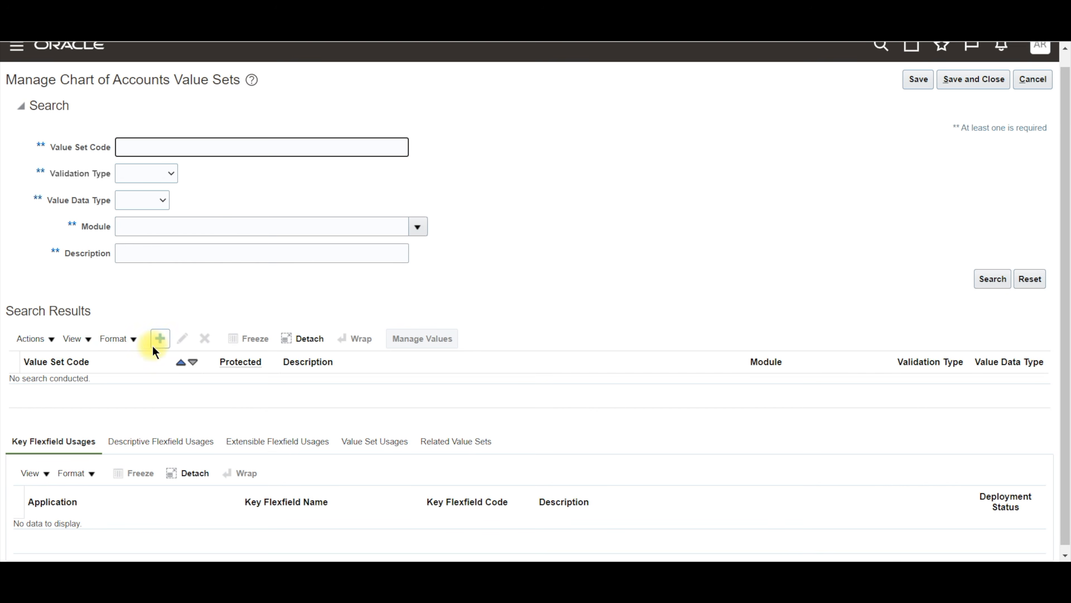
Start another value set with the copied code ICM_Accounts and the description Accounts
left_click(160, 339)
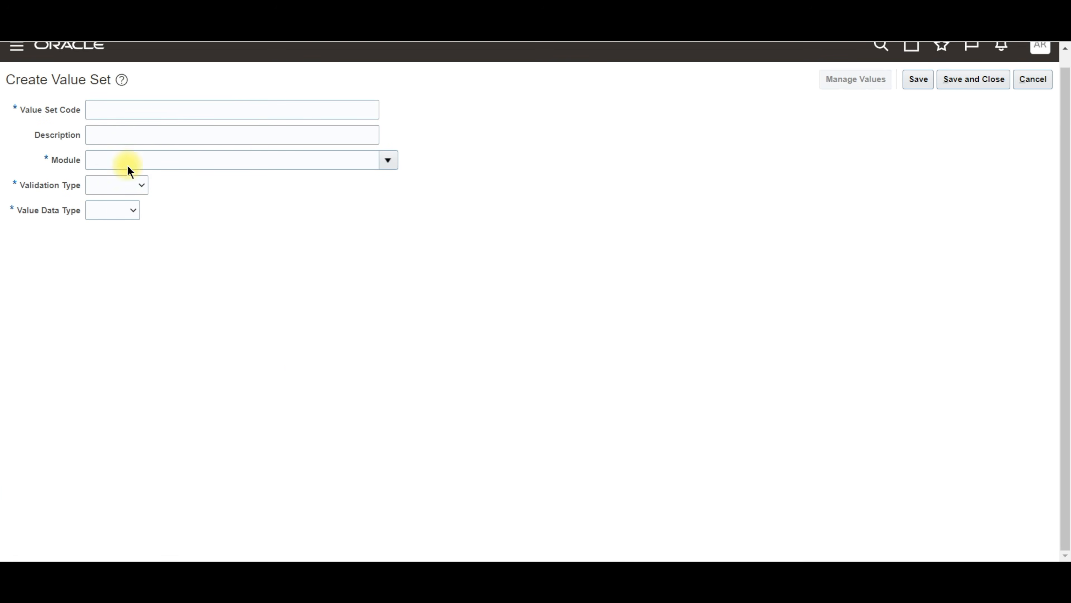
left_click(150, 110)
key("ctrl+v")
key("Tab")
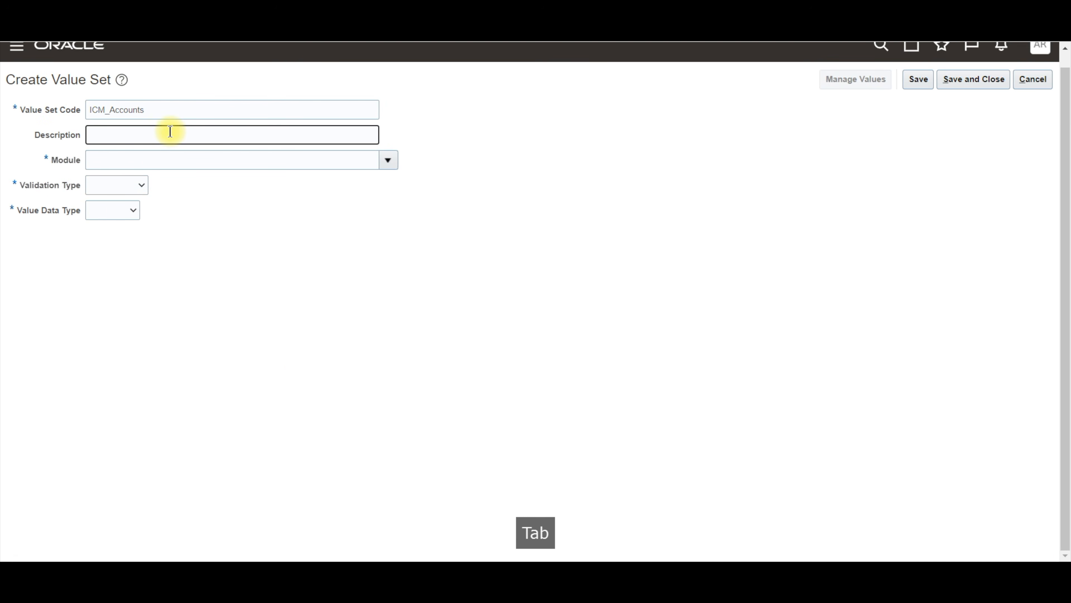
type("Accounts")
key("Tab")
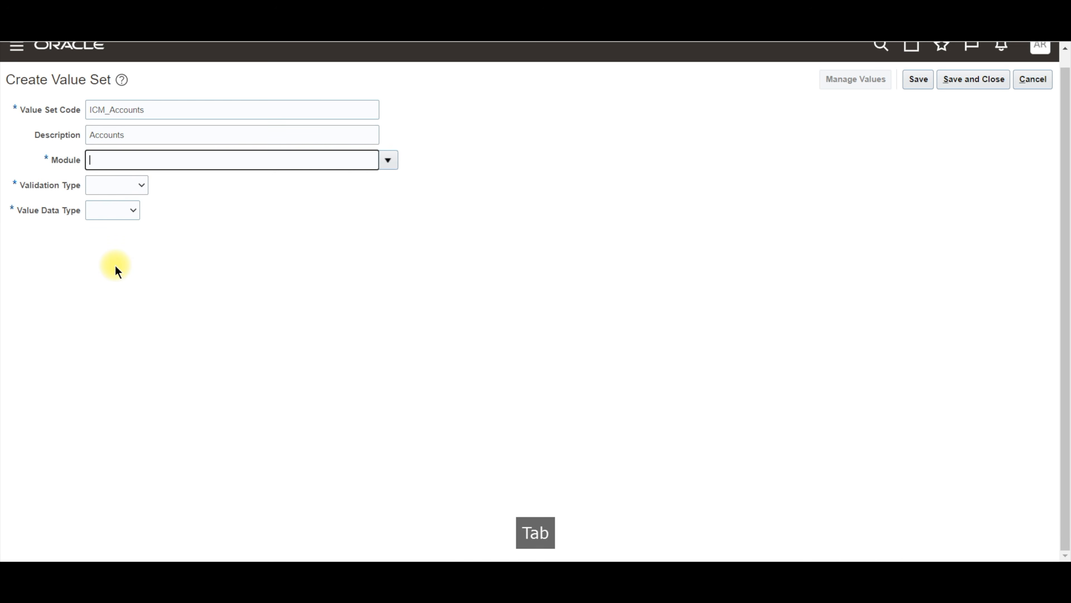
Set the ICM_Accounts value set to the General Ledger application module with Independent validation and the Character value data type
left_click(389, 161)
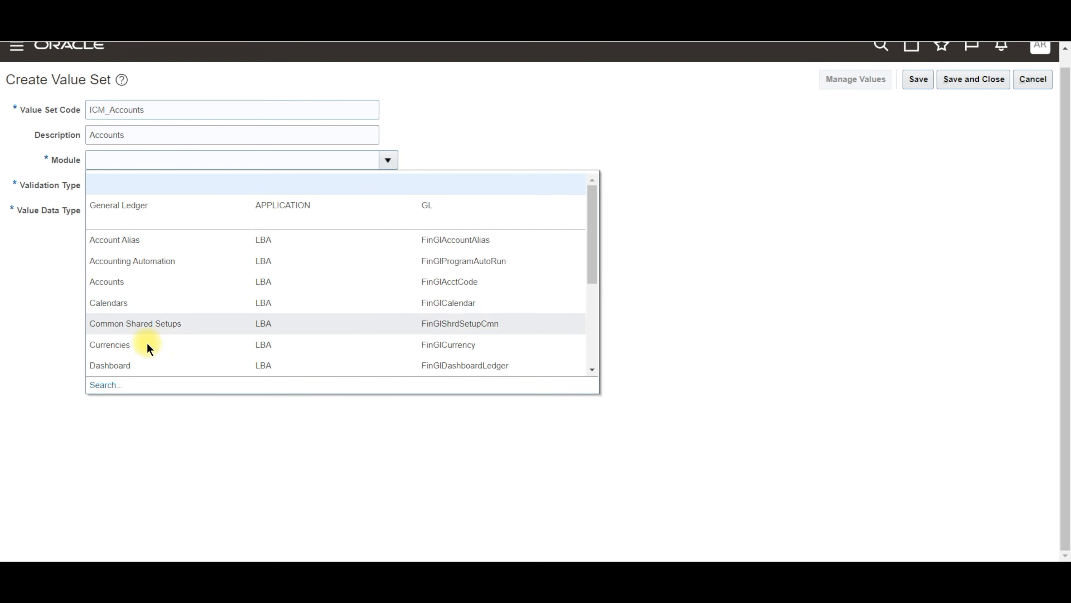
scroll(190, 310, "down", 3)
left_click(150, 296)
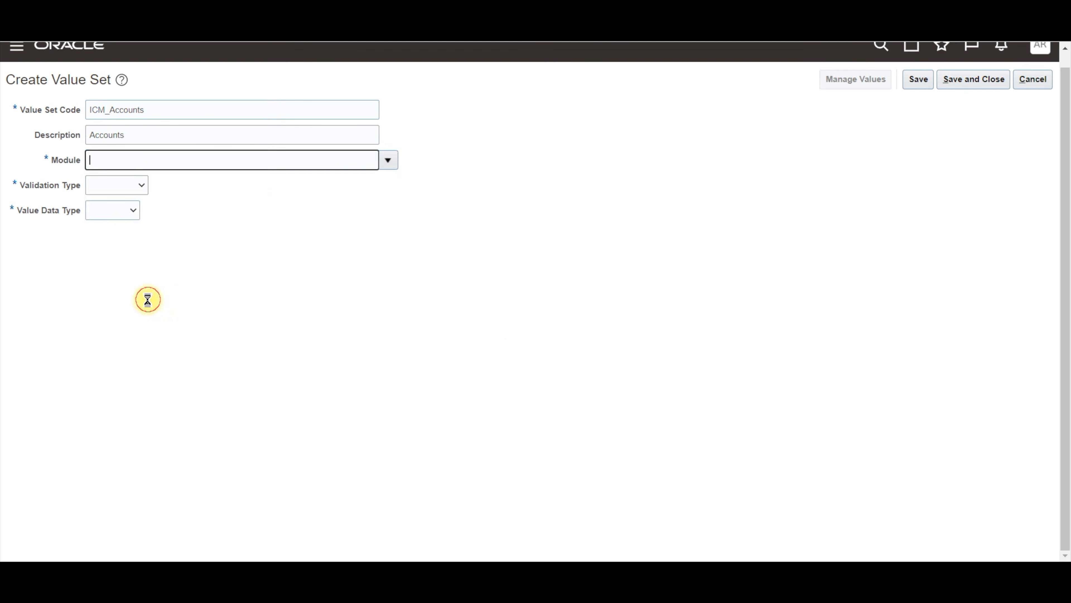
left_click(141, 186)
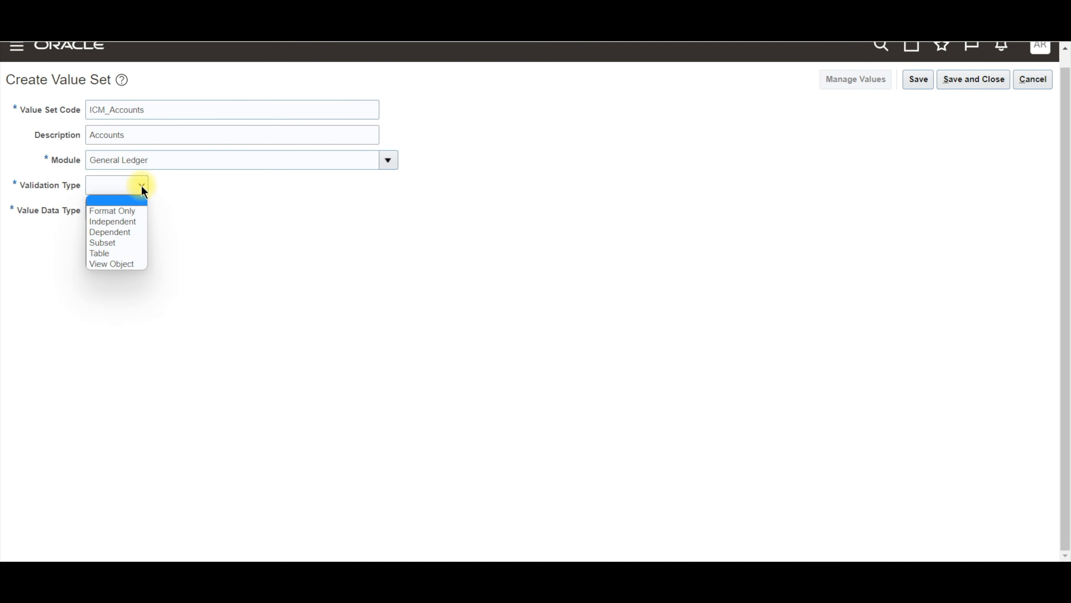
left_click(132, 223)
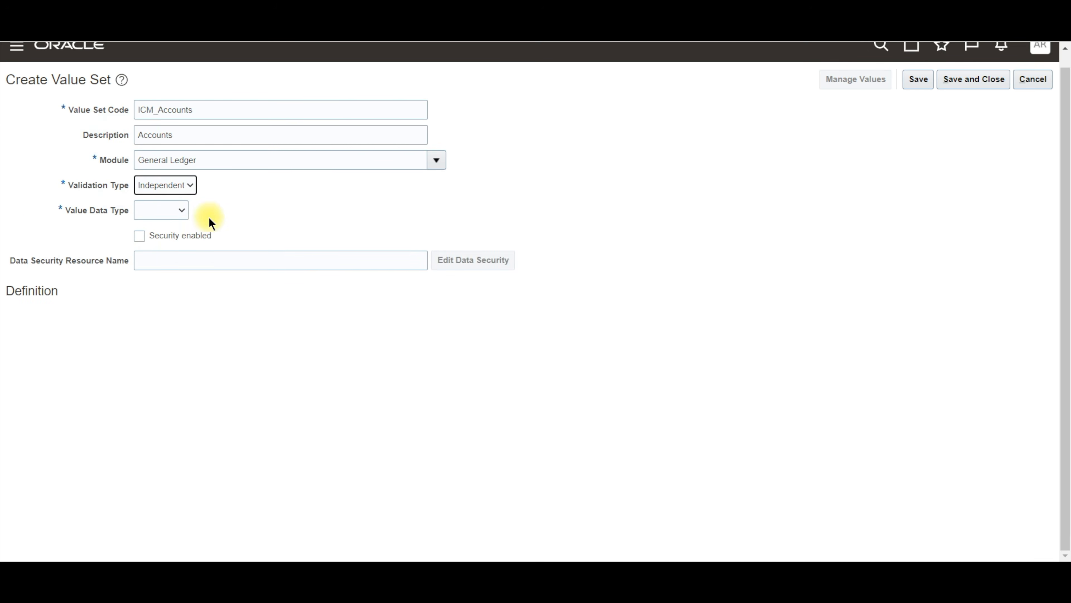
left_click(181, 210)
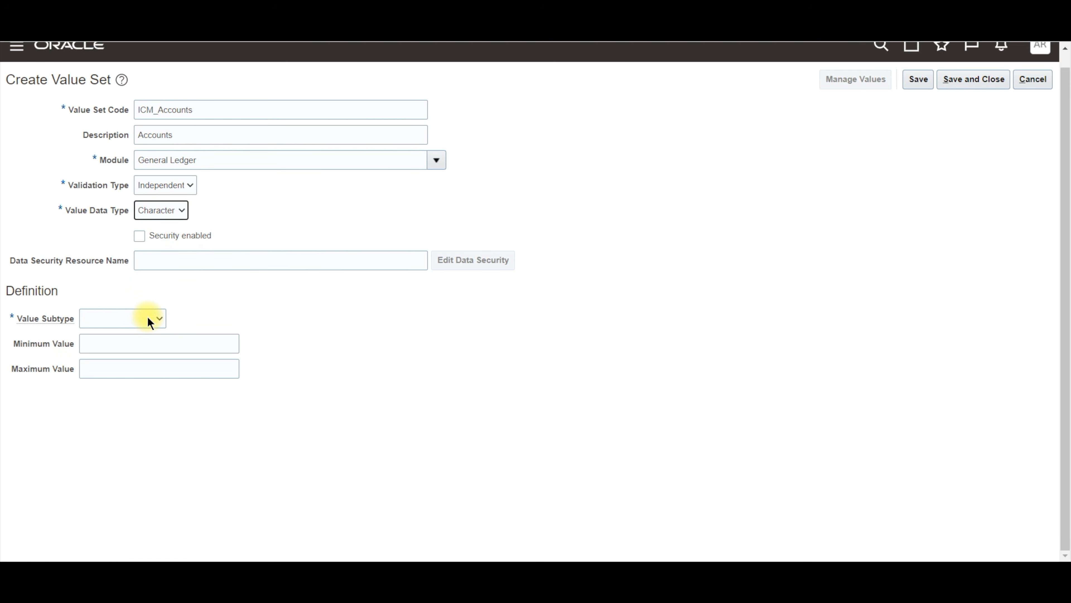
Define the ICM_Accounts values as Text with maximum length 6, uppercase only and zero fill, and save and close the value set
left_click(153, 325)
left_click(128, 346)
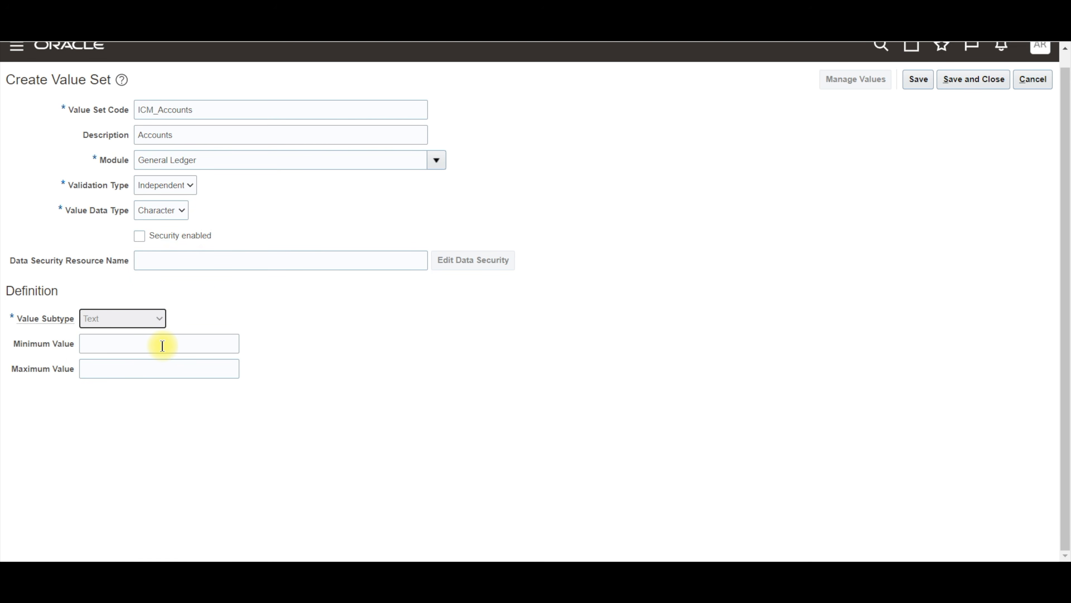
left_click(143, 343)
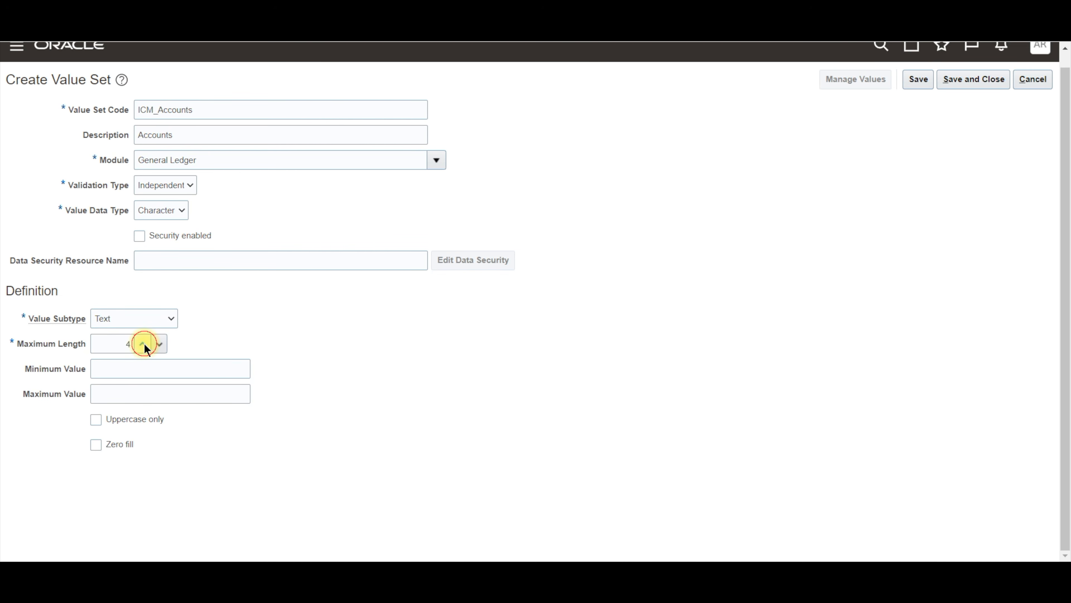
left_click(96, 419)
left_click(96, 444)
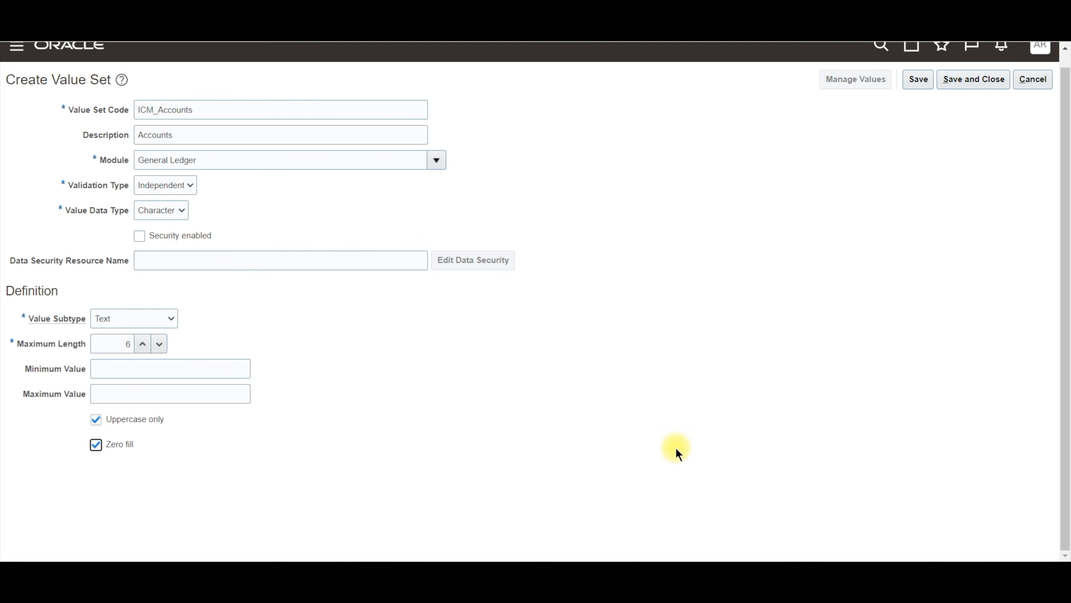
left_click(973, 79)
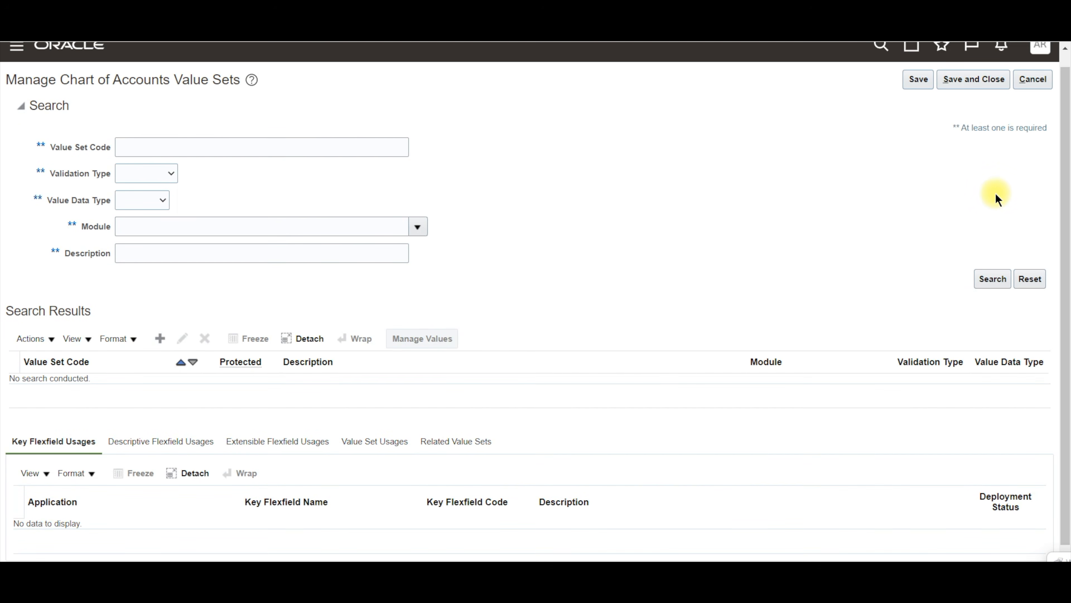
Enter value set search criteria with the code ICM%, validation type Independent and value data type Character
left_click(159, 147)
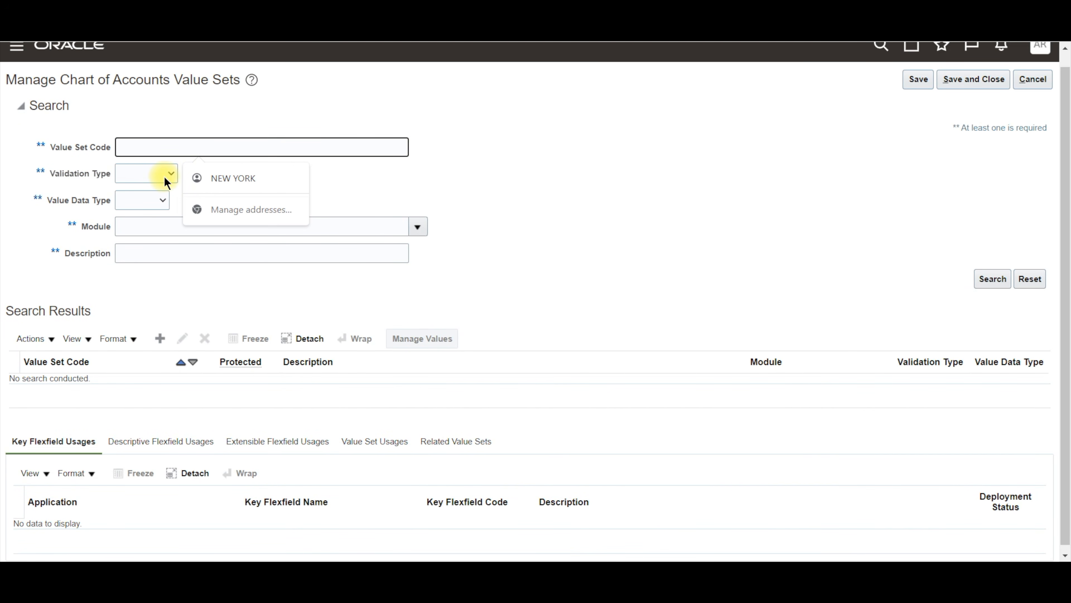
type("ICM%")
key("Tab")
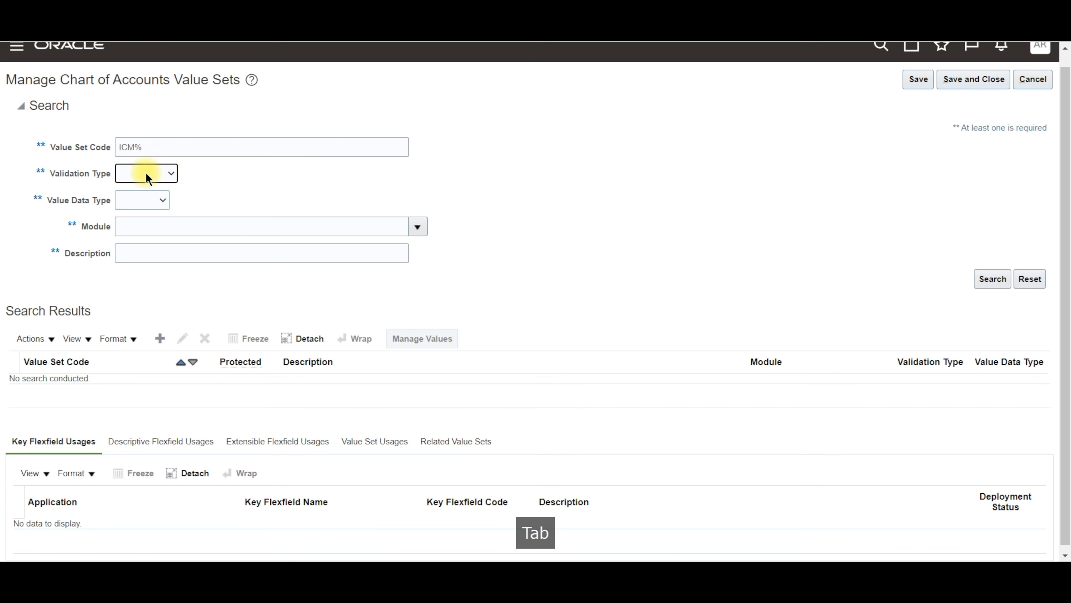
left_click(147, 174)
left_click(150, 211)
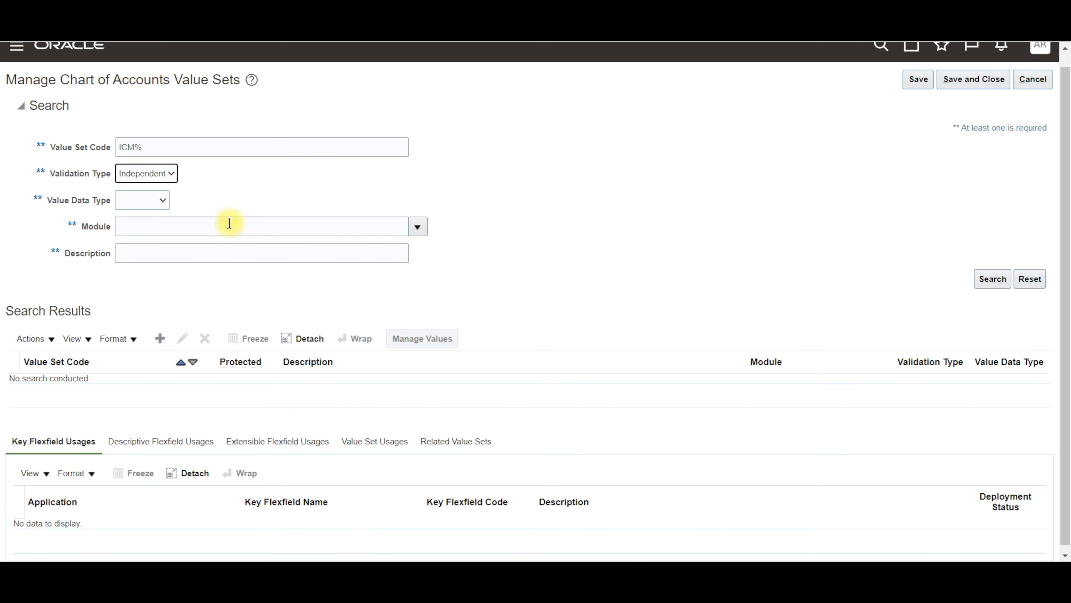
left_click(146, 202)
left_click(152, 226)
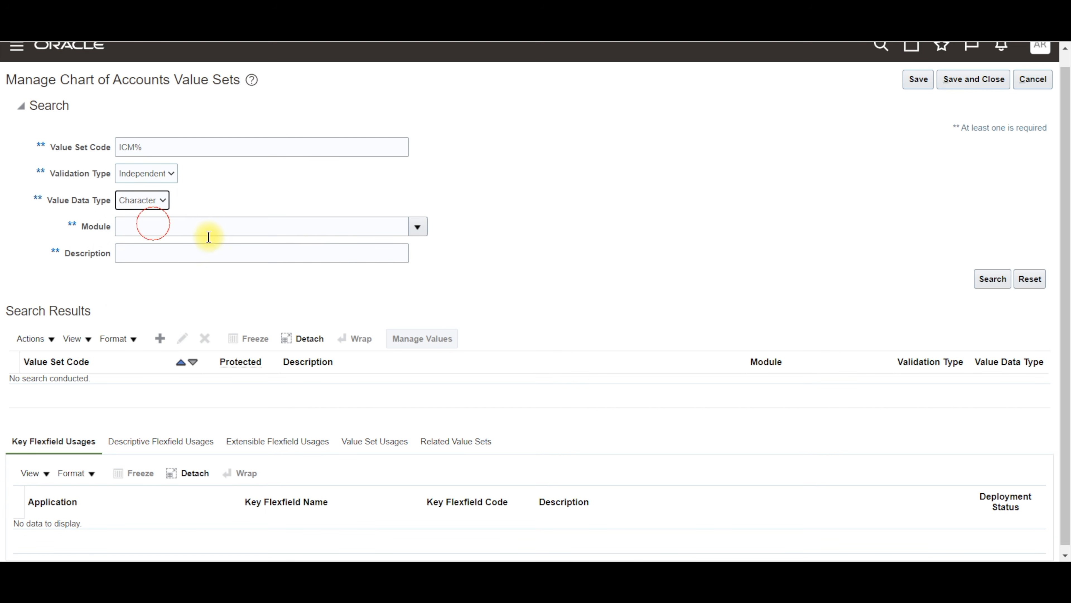
Search within the General Ledger module for descriptions matching ICM%, and compare the results with the codes planned in Notepad
left_click(417, 227)
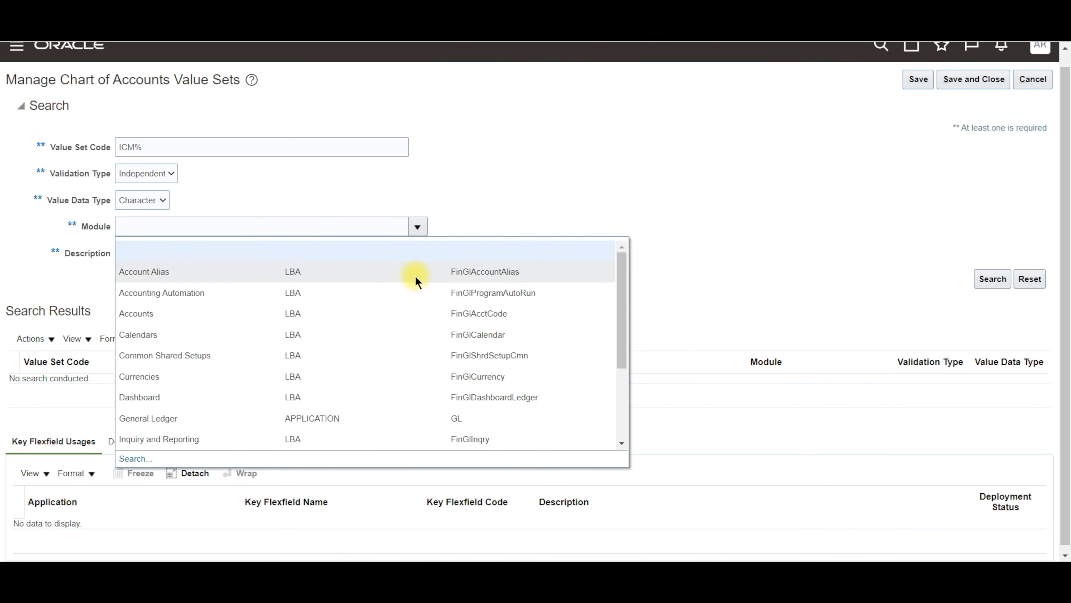
left_click(236, 439)
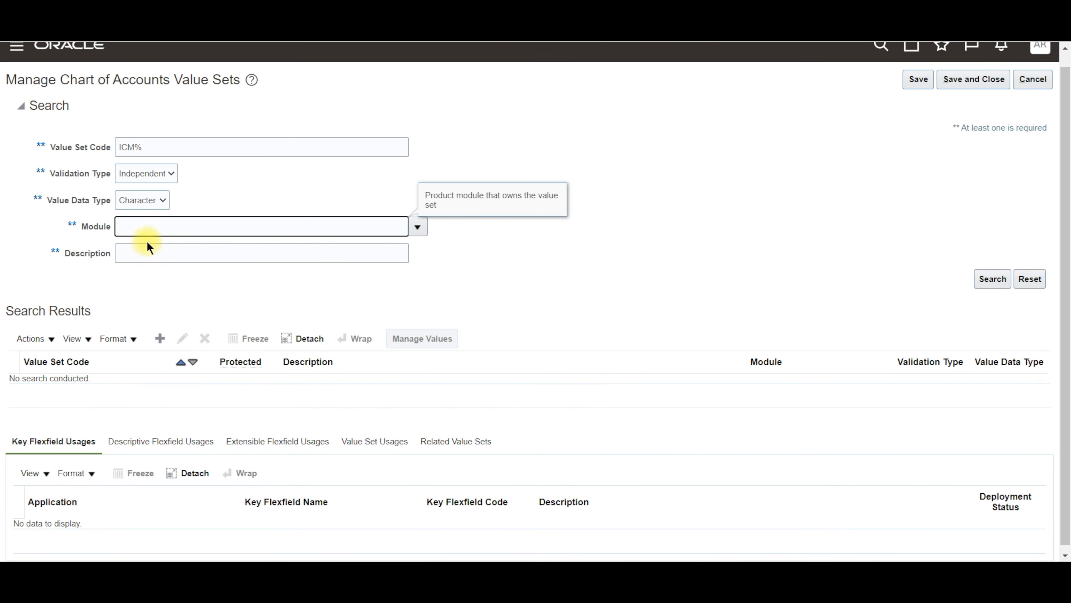
left_click(417, 228)
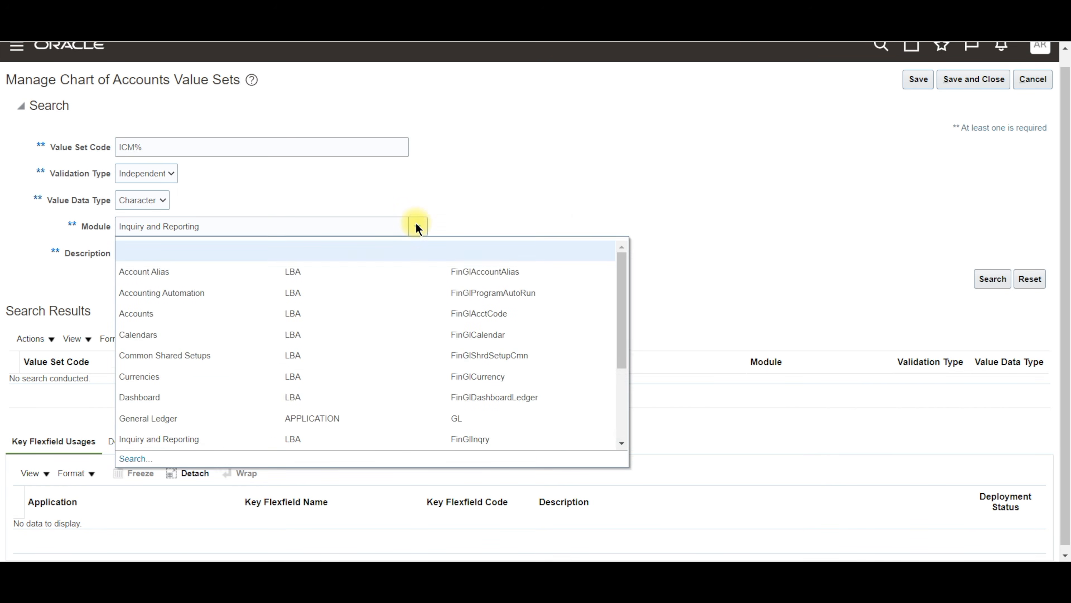
left_click(205, 418)
left_click(187, 252)
type("ICM")
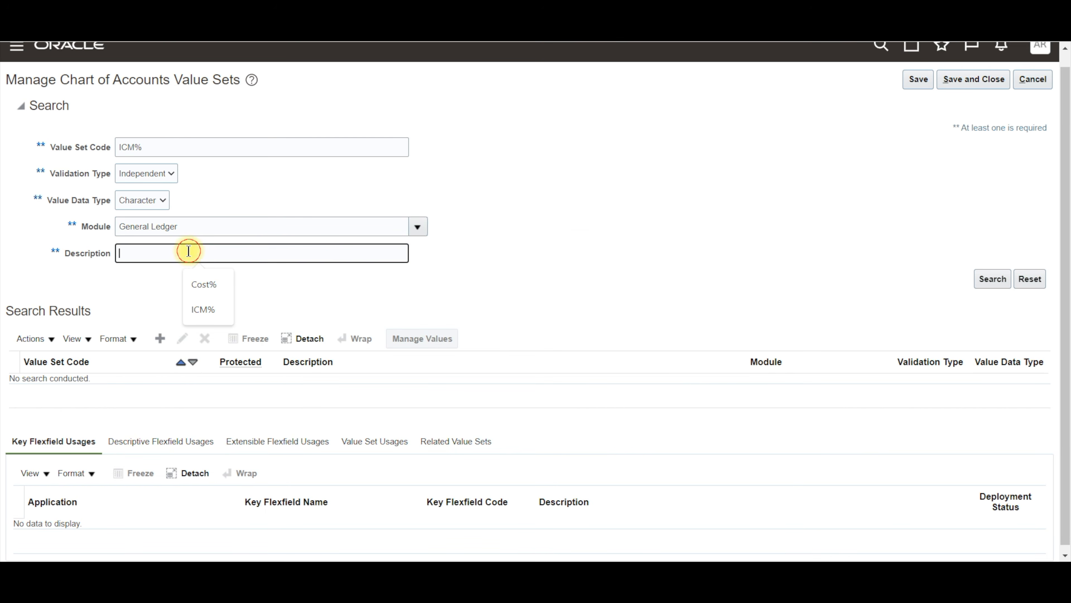
type("%")
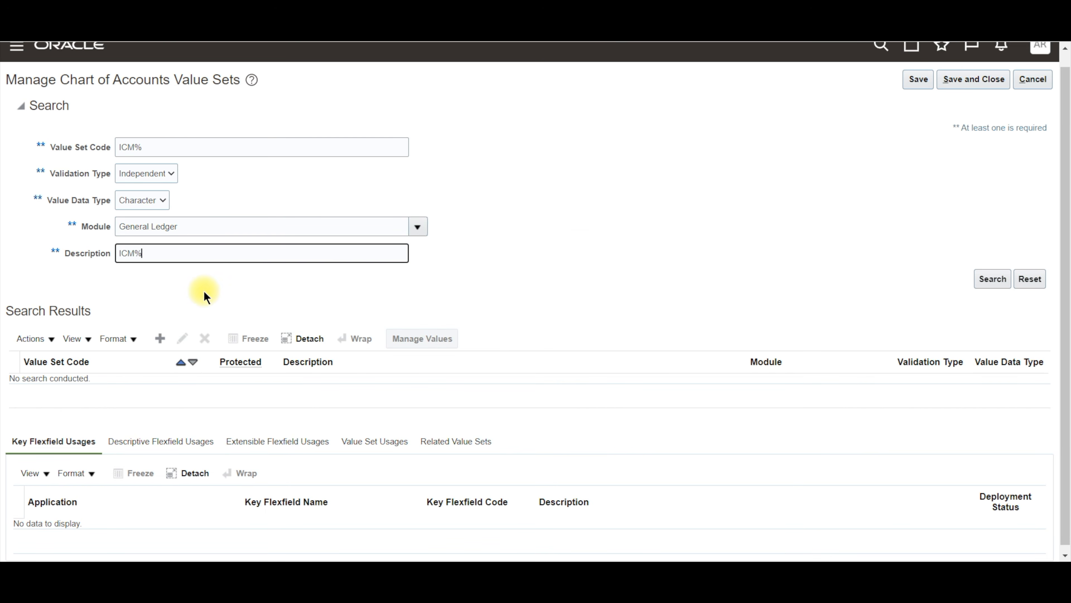
left_click(995, 276)
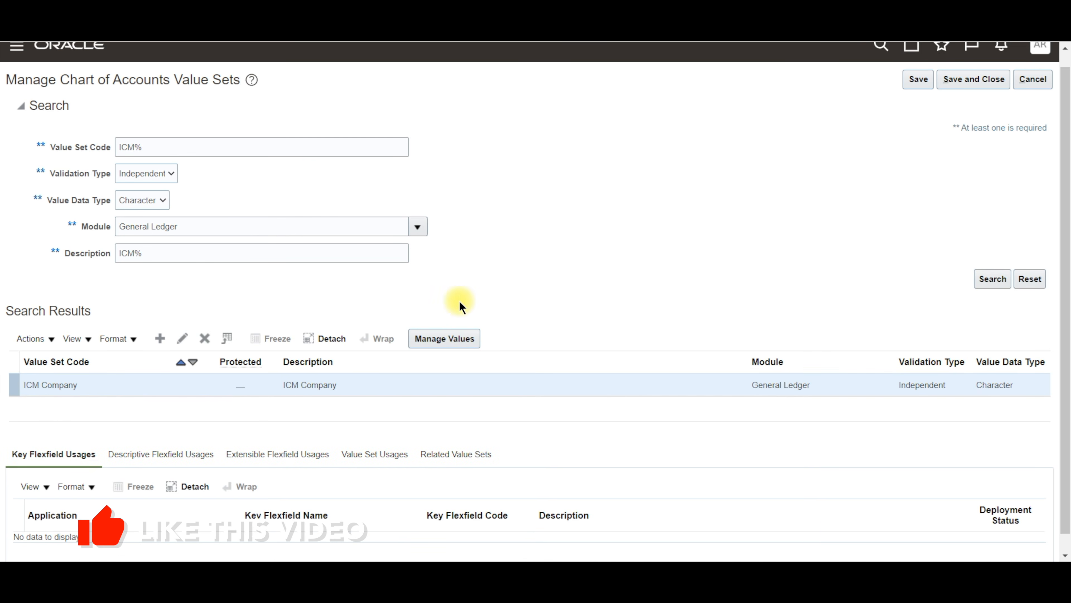
scroll(251, 349, "down", 1)
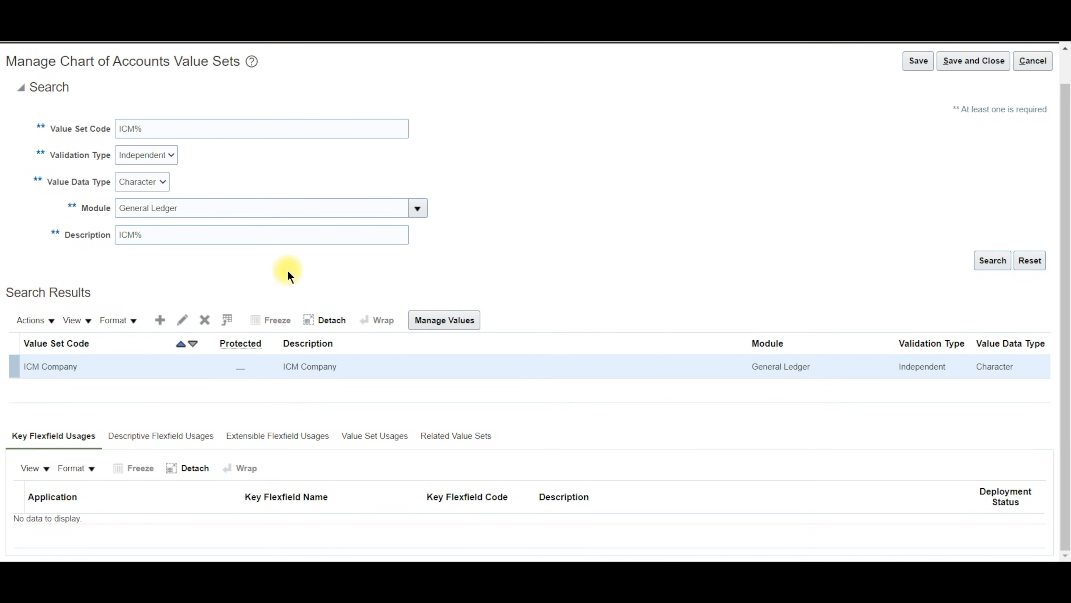
key("alt+Tab")
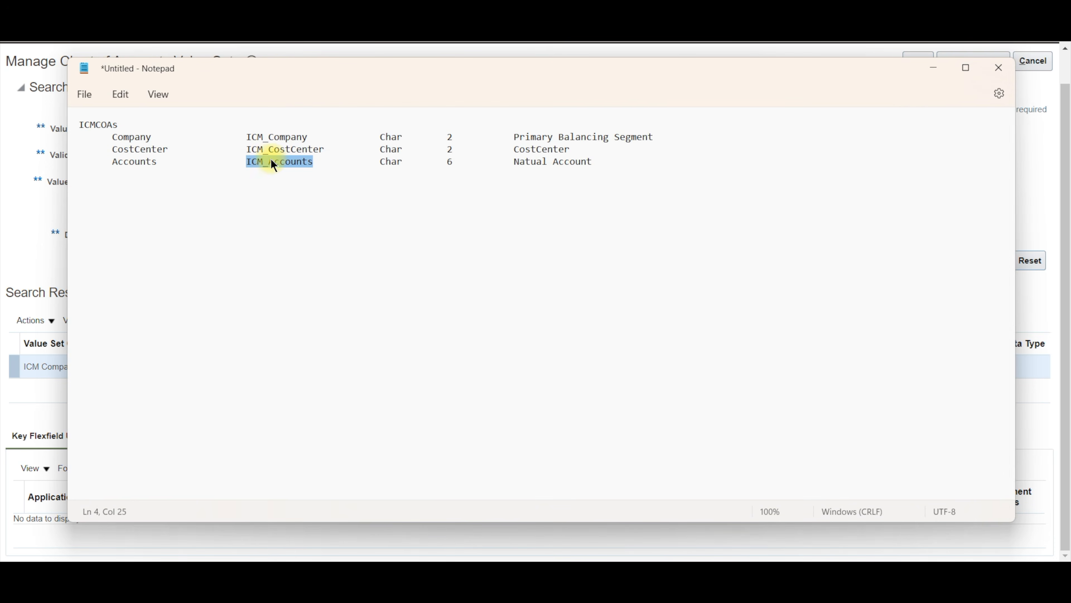
key("alt+Tab")
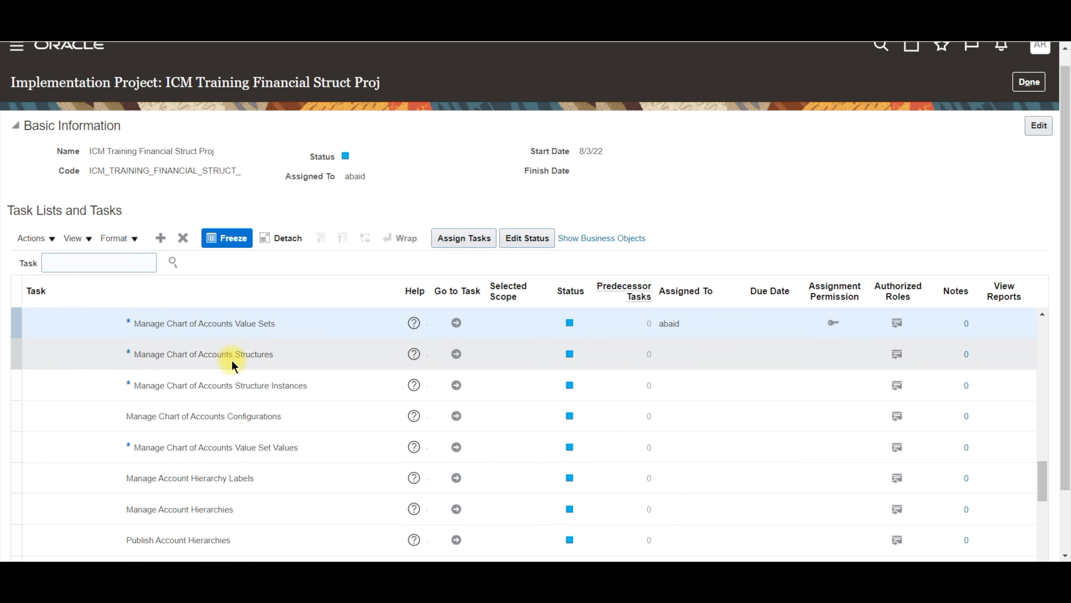
Go to the Manage Chart of Accounts Structures task and open the structures of the General Ledger Accounting Flexfield
left_click(289, 360)
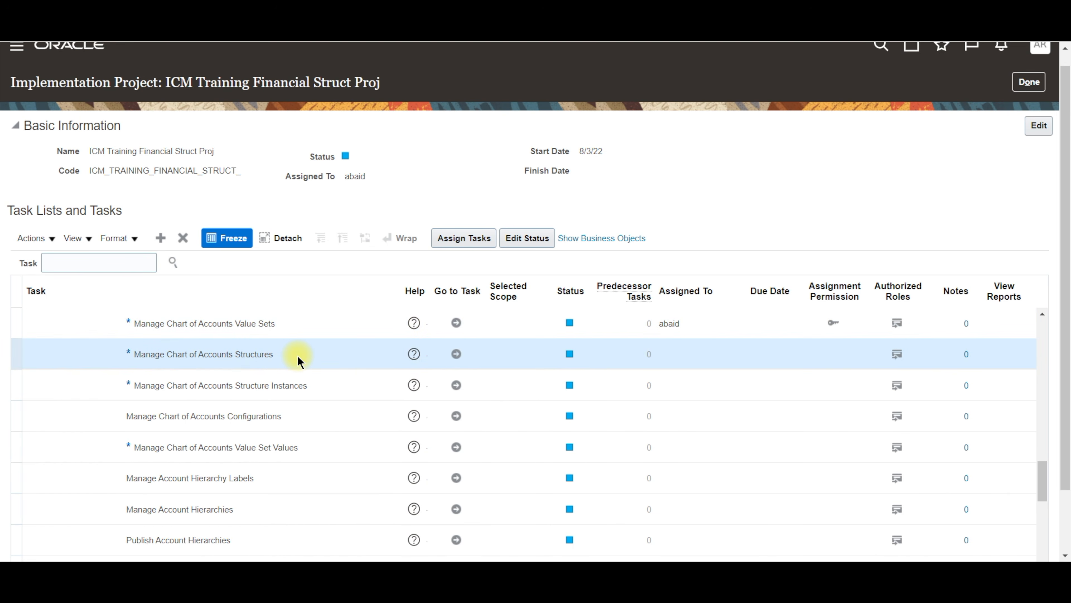
left_click(456, 354)
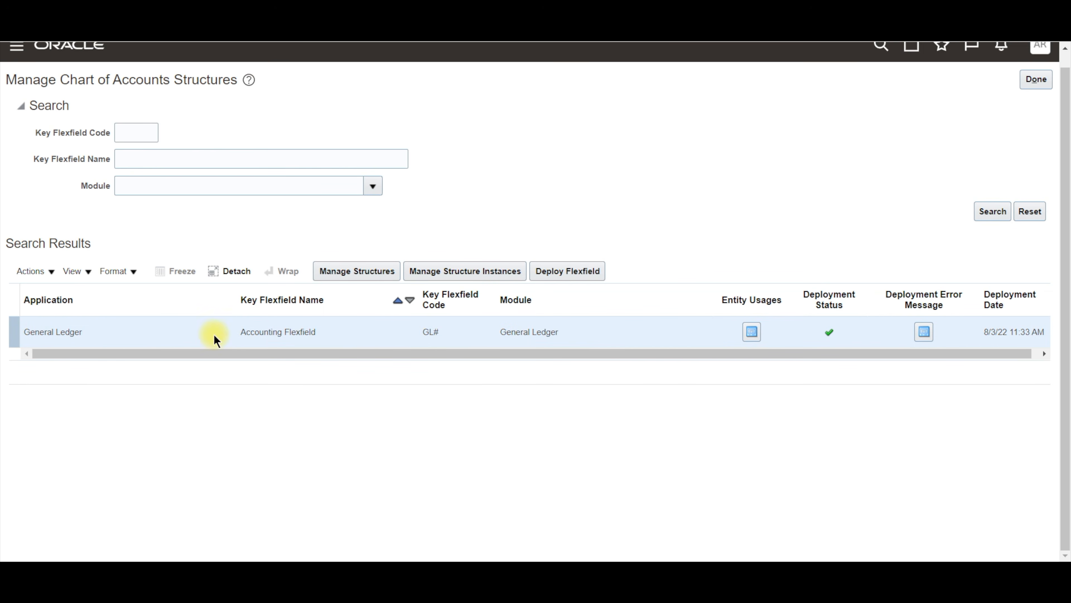
left_click(358, 272)
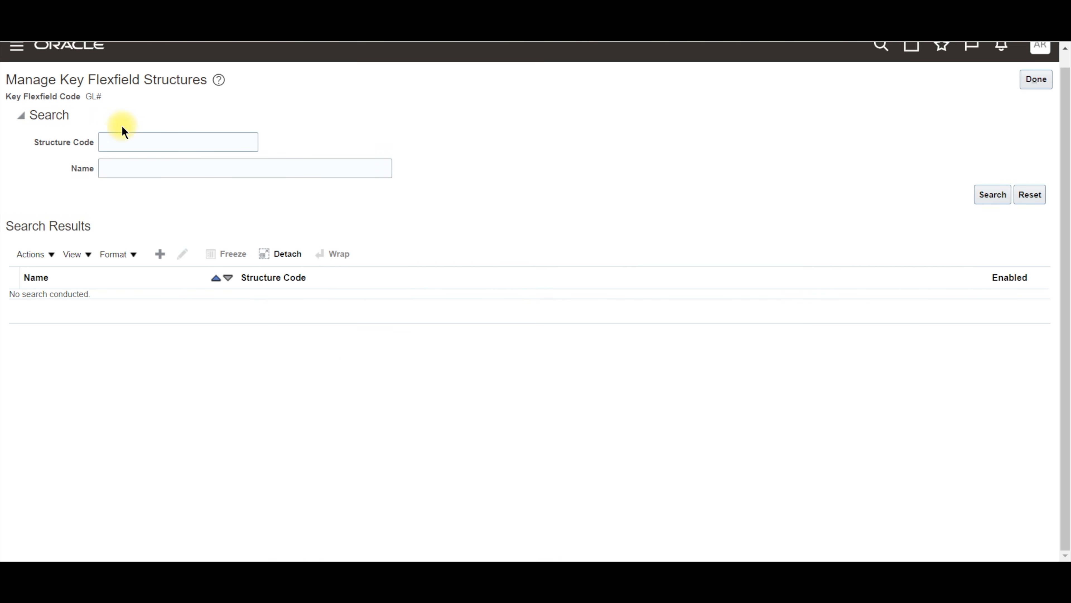
List the existing structures and start a new key flexfield structure with ICMCOAs as both structure code and name
left_click(993, 195)
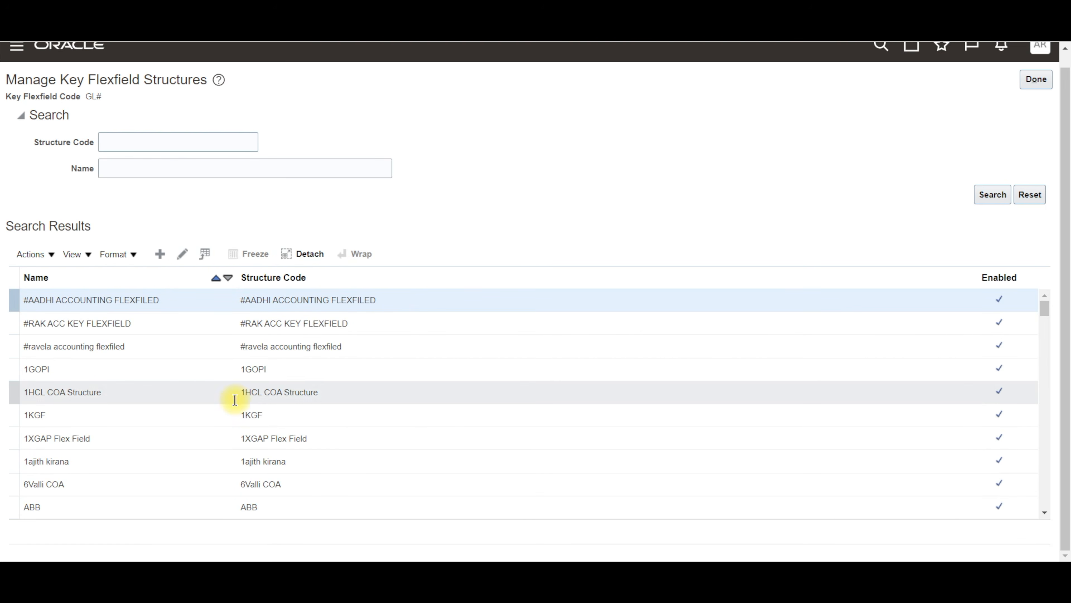
scroll(194, 407, "down", 5)
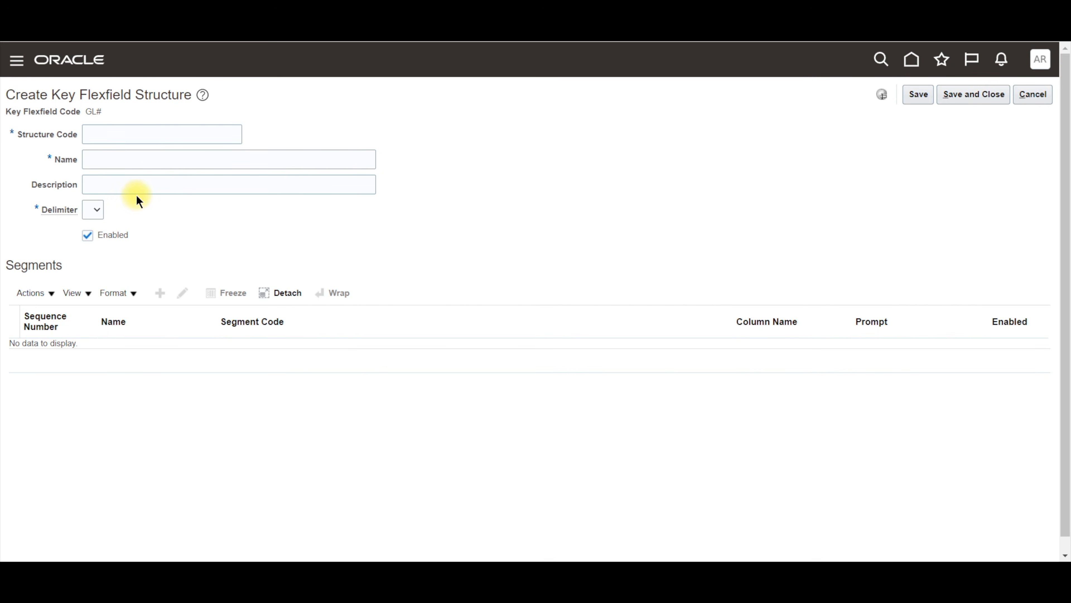
left_click(125, 133)
key("alt+Tab")
left_click_drag(127, 126, 17, 109)
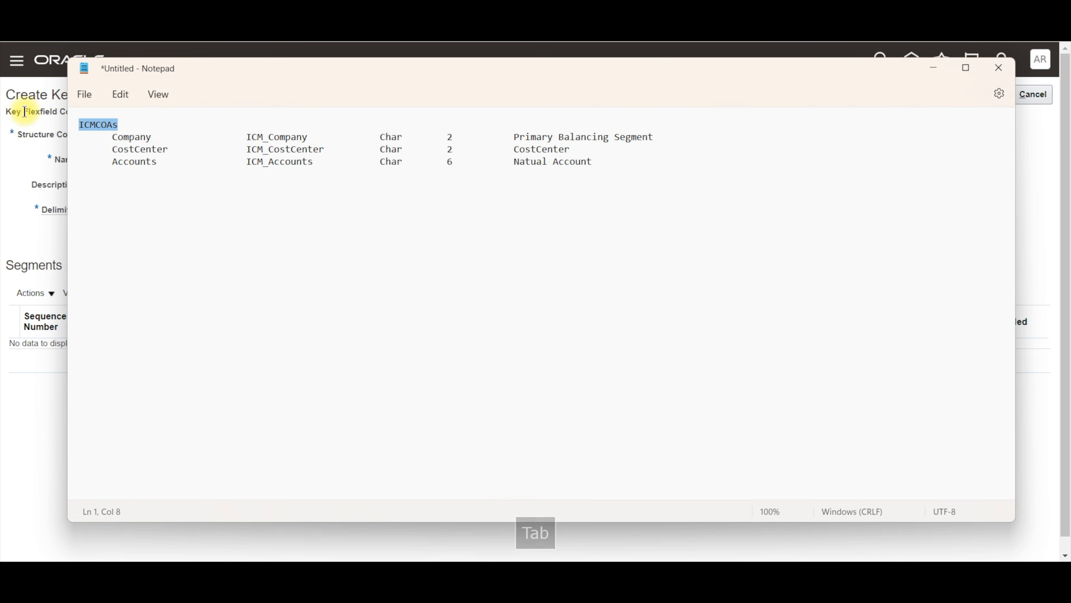
key("ctrl+c")
key("alt+Tab")
key("ctrl+v")
key("Tab")
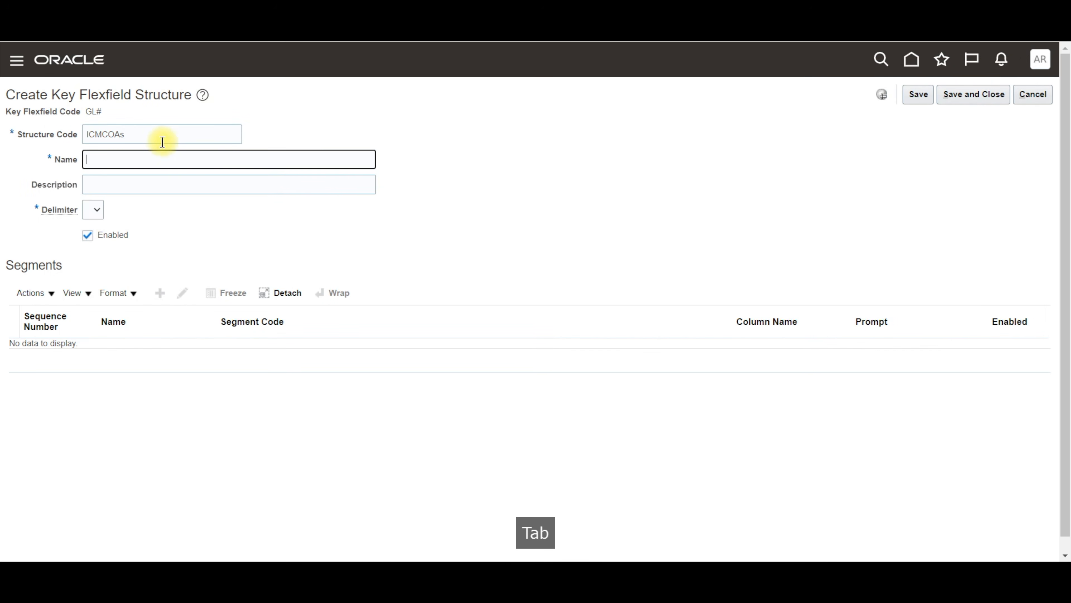
key("ctrl+v")
key("Tab")
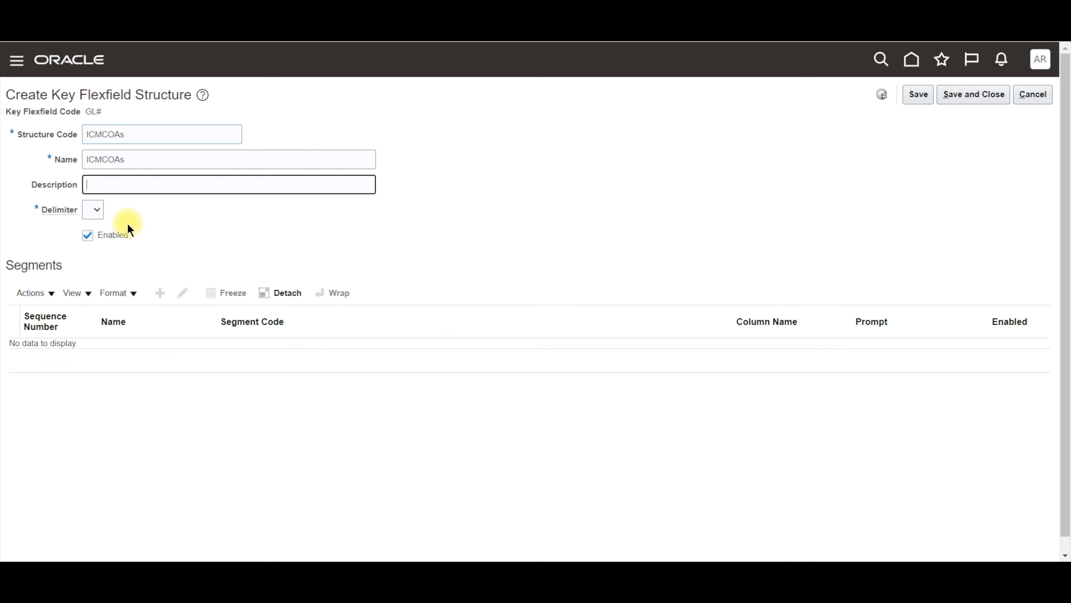
Describe the structure as ICM Chart of Accounts, choose the period as delimiter, and save it
type("ICM Chart of Accounts")
key("Tab")
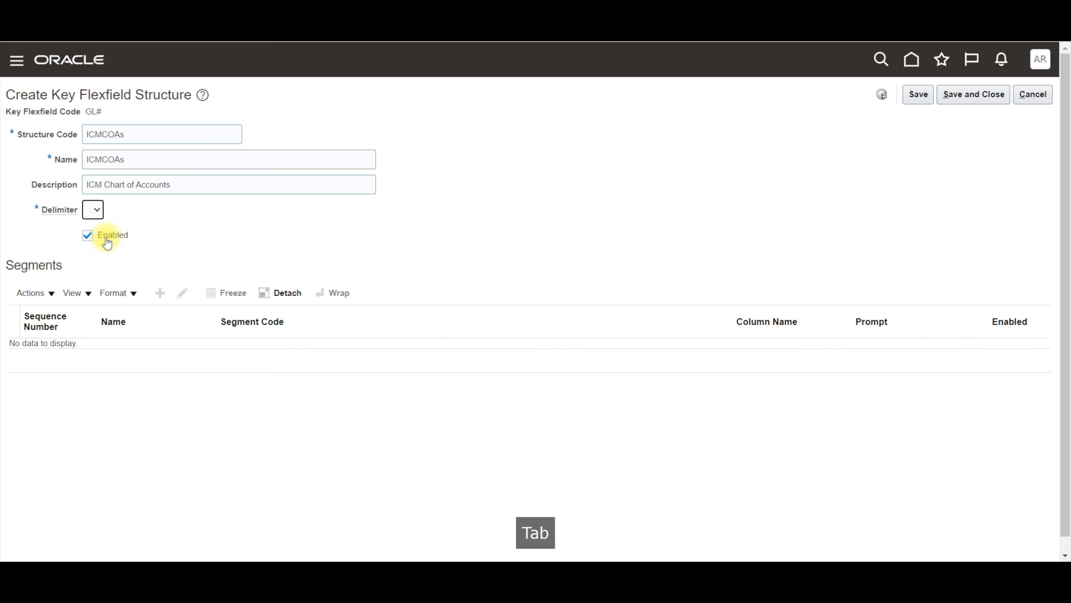
left_click(97, 211)
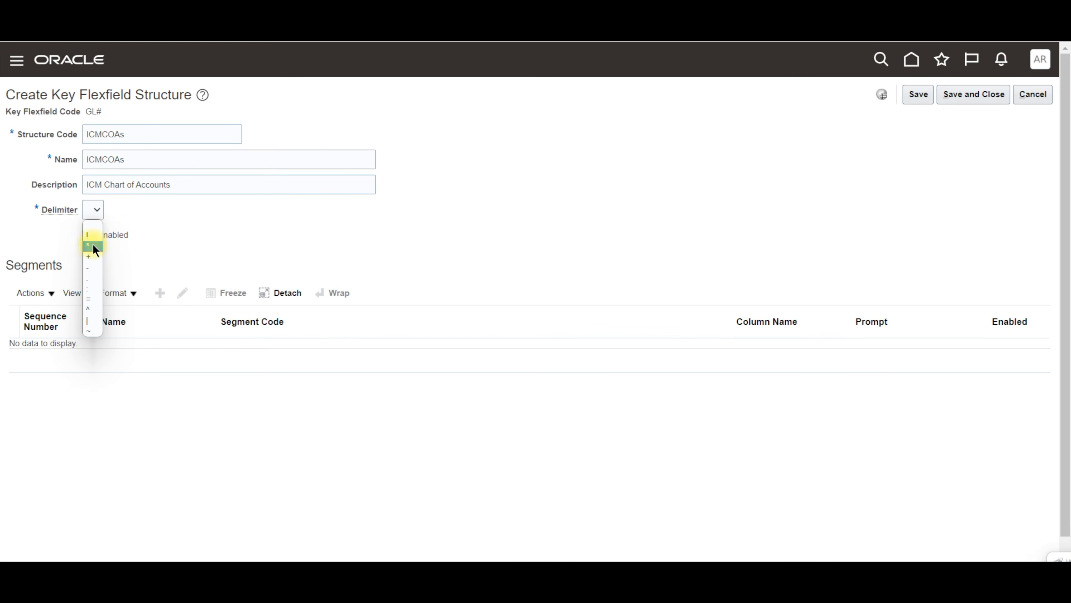
left_click(95, 279)
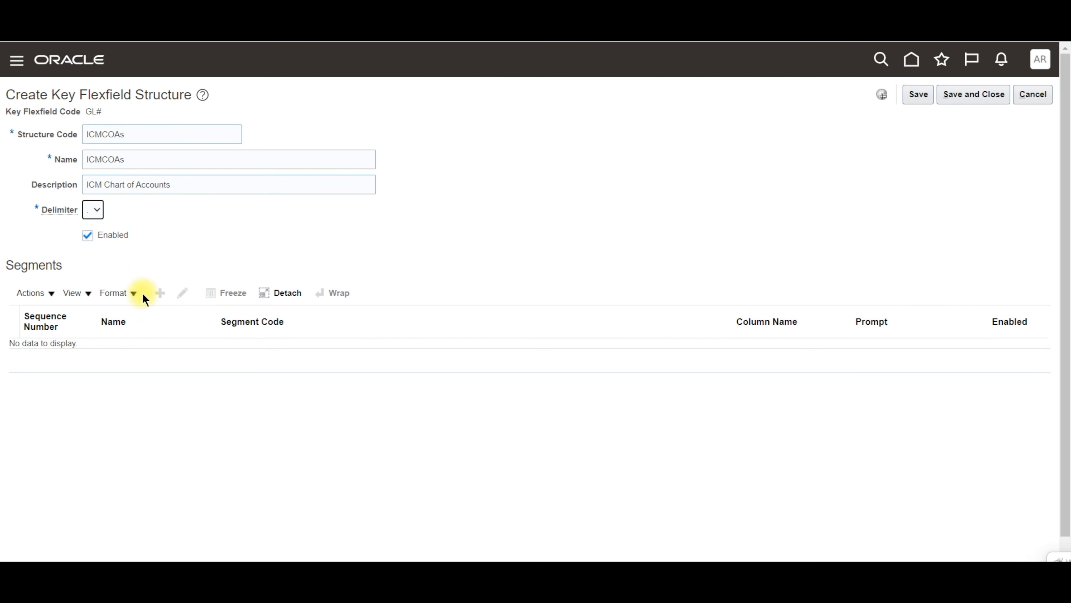
left_click(919, 93)
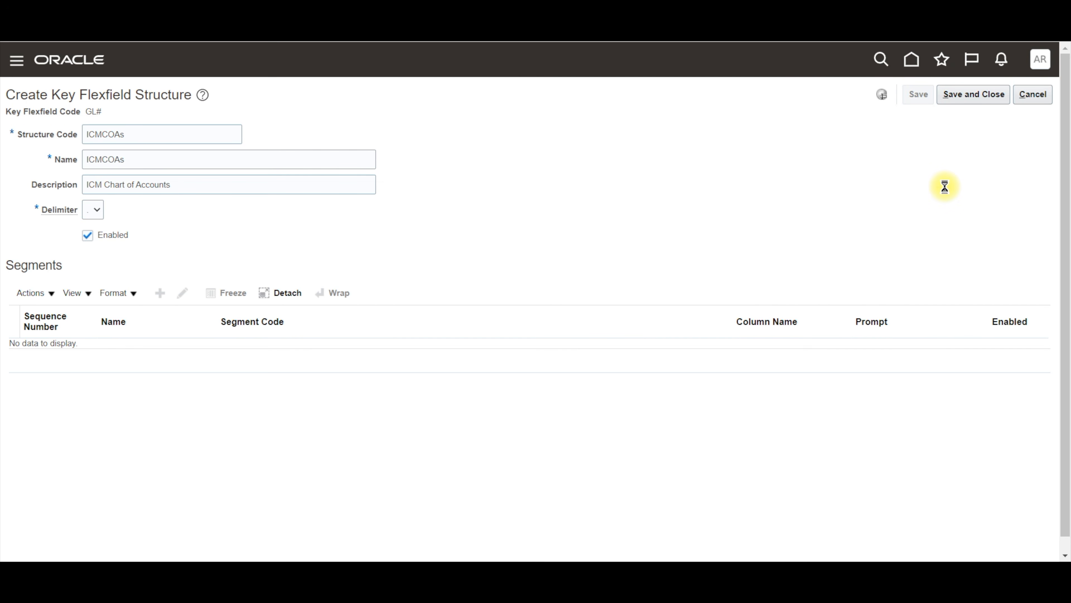
Add a segment to the ICMCOAs structure and copy Company from the Notepad plan as its segment code
left_click(165, 293)
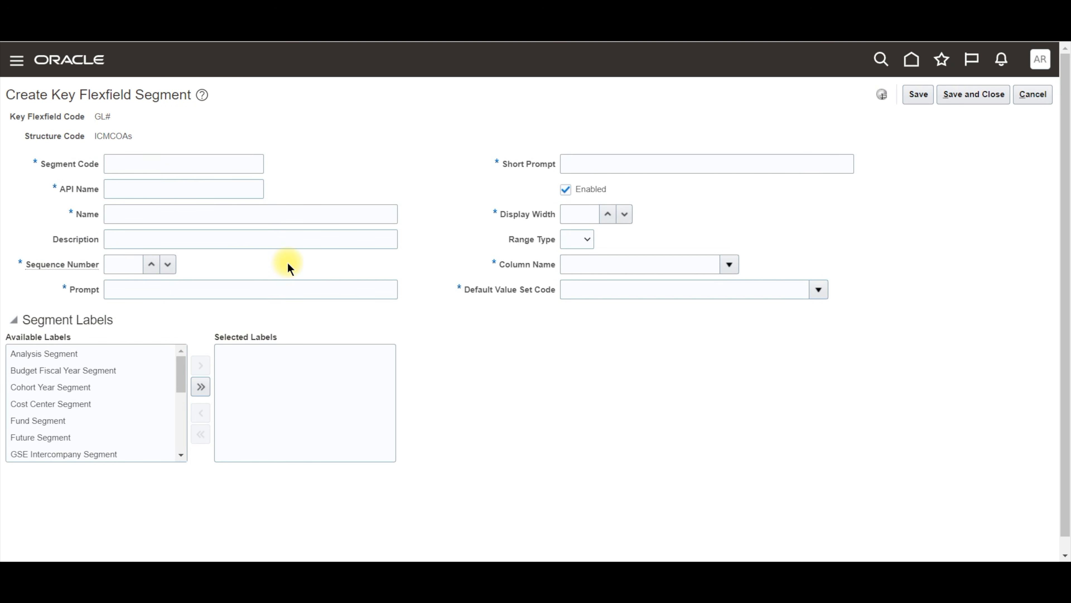
left_click(157, 163)
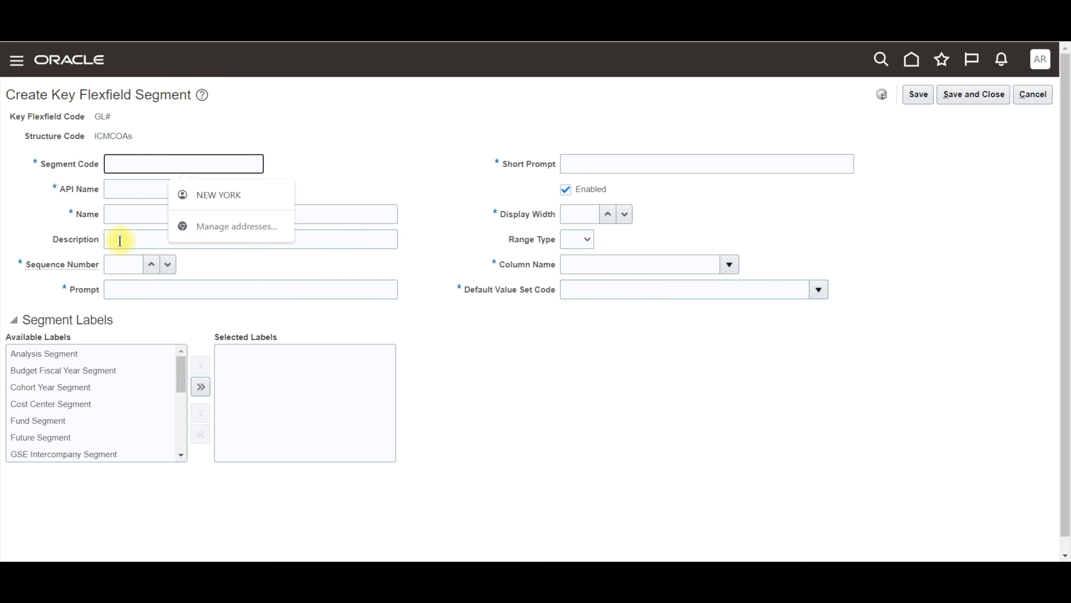
key("alt+Tab")
left_click_drag(247, 137, 312, 140)
key("ctrl+c")
key("alt+Tab")
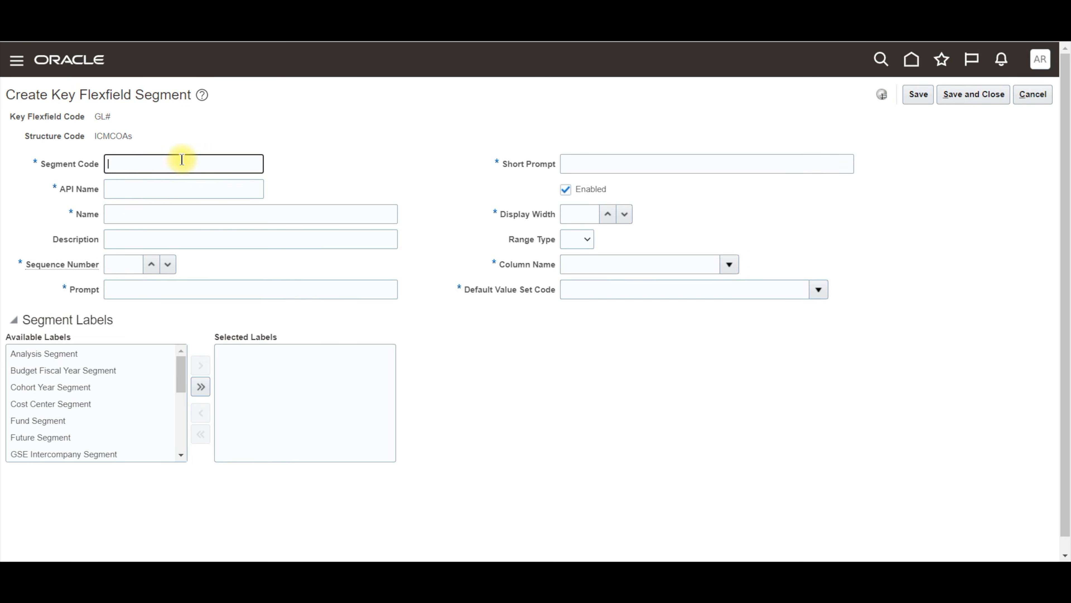
key("alt+Tab")
left_click_drag(153, 137, 113, 135)
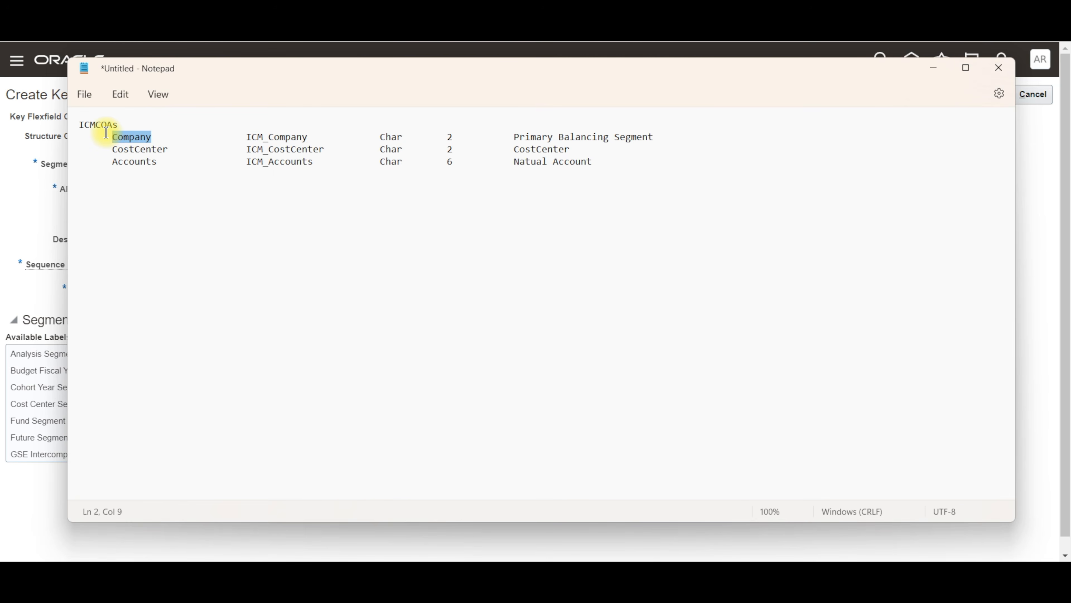
key("ctrl+c")
key("alt+Tab")
key("ctrl+v")
key("Tab")
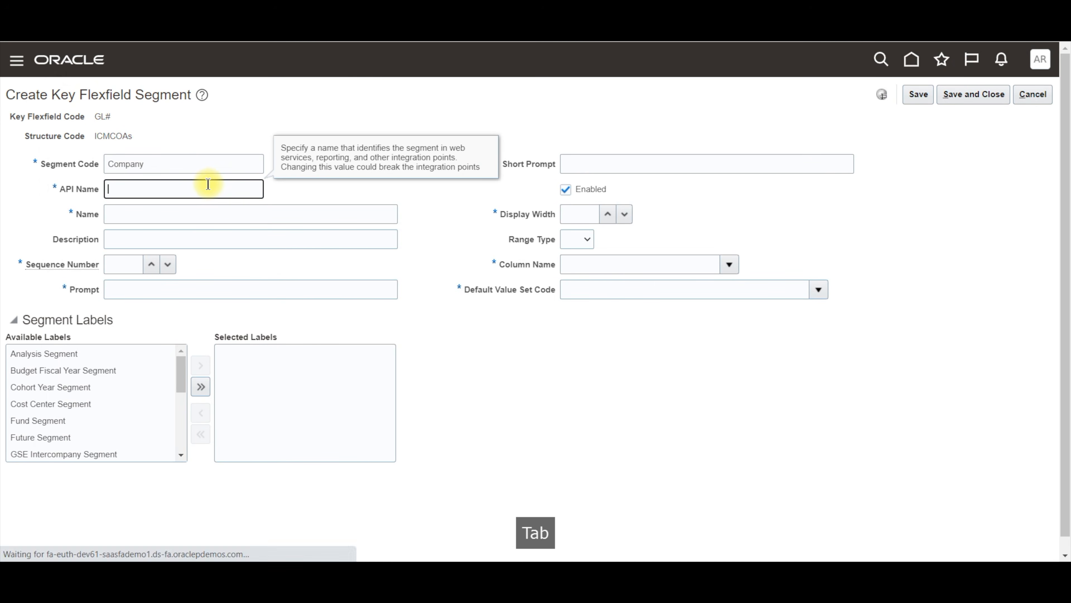
Set the new segment's API name to company
key("ctrl+v")
left_click_drag(211, 184, 28, 184)
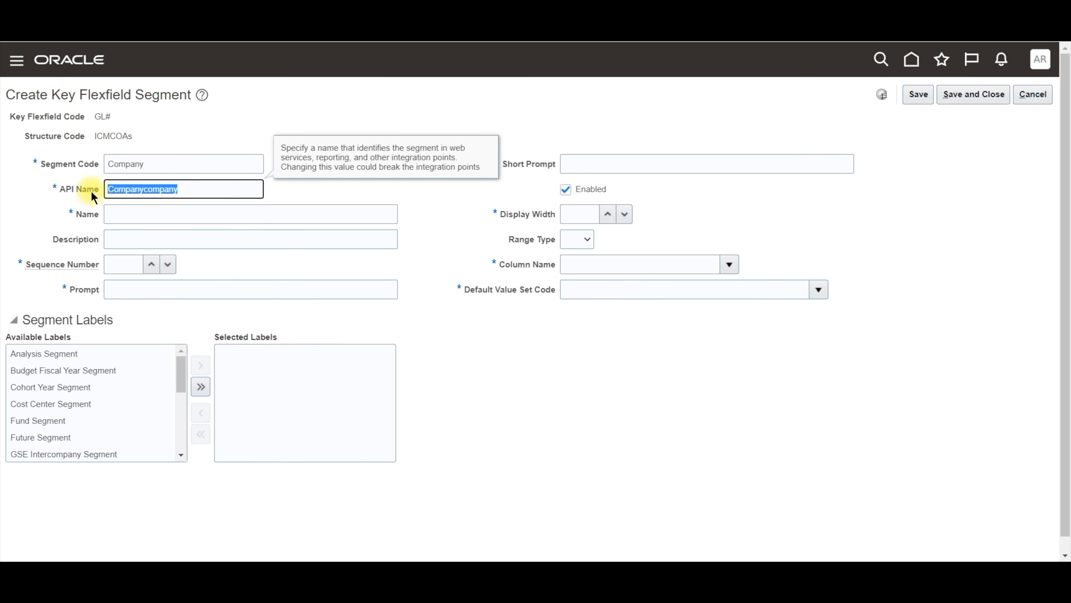
key("ctrl+c")
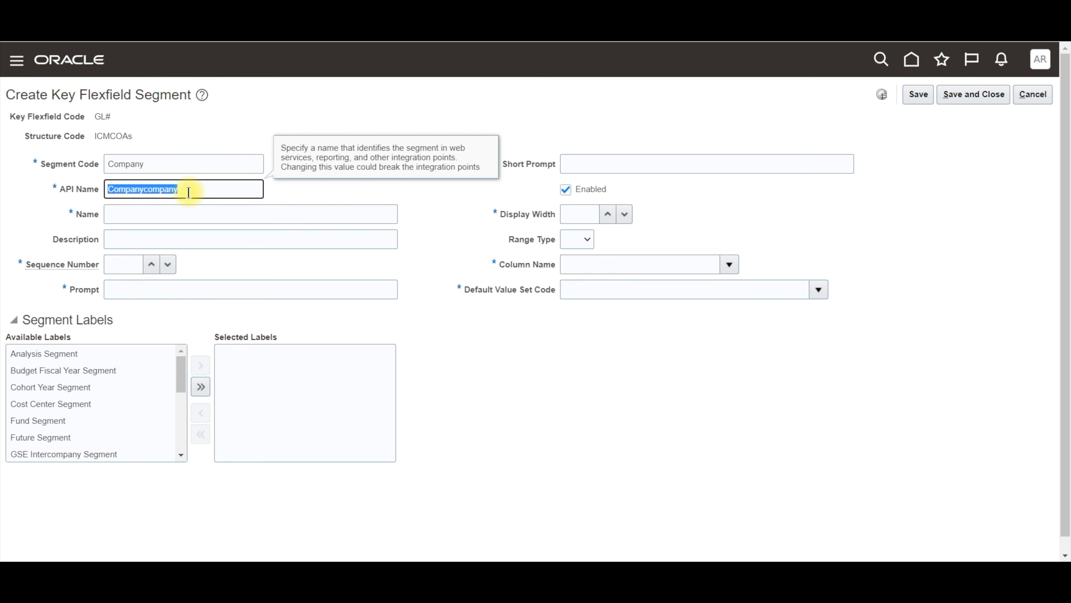
left_click(143, 189)
key("BackSpace")
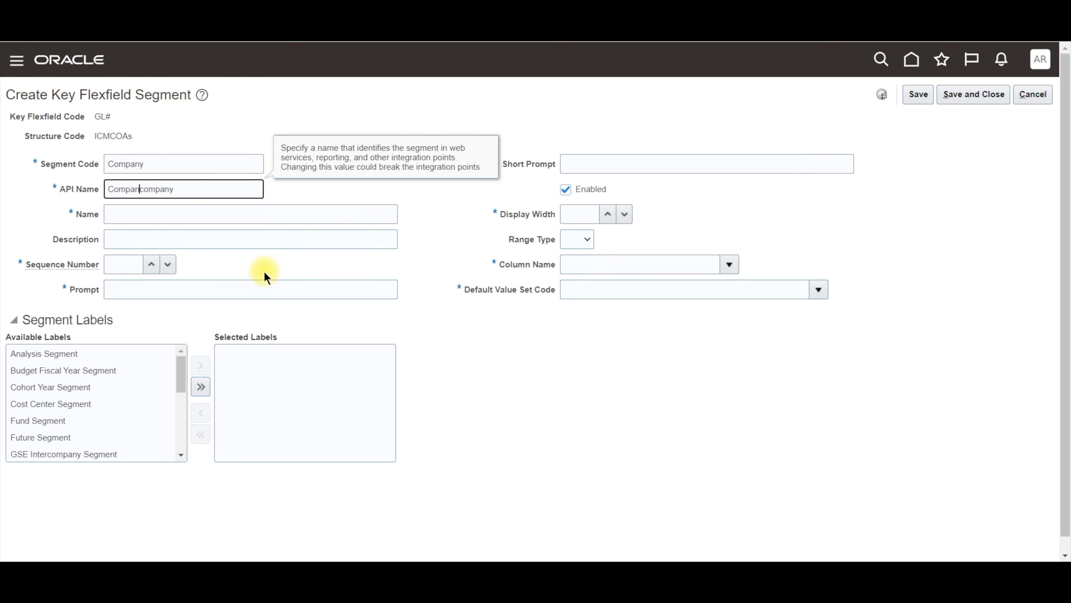
key("BackSpace")
key("BackSpace")
key("BackSpace")
key("BackSpace")
key("BackSpace")
key("BackSpace")
Name the segment Companycompany and give it sequence number 1
left_click(169, 215)
key("ctrl+v")
key("Tab")
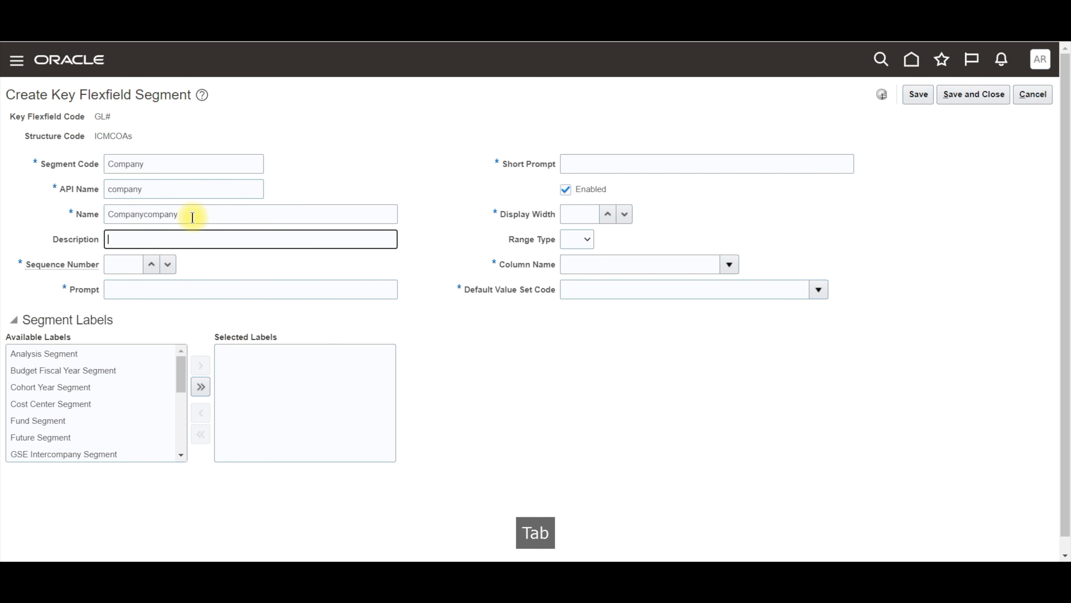
left_click(127, 267)
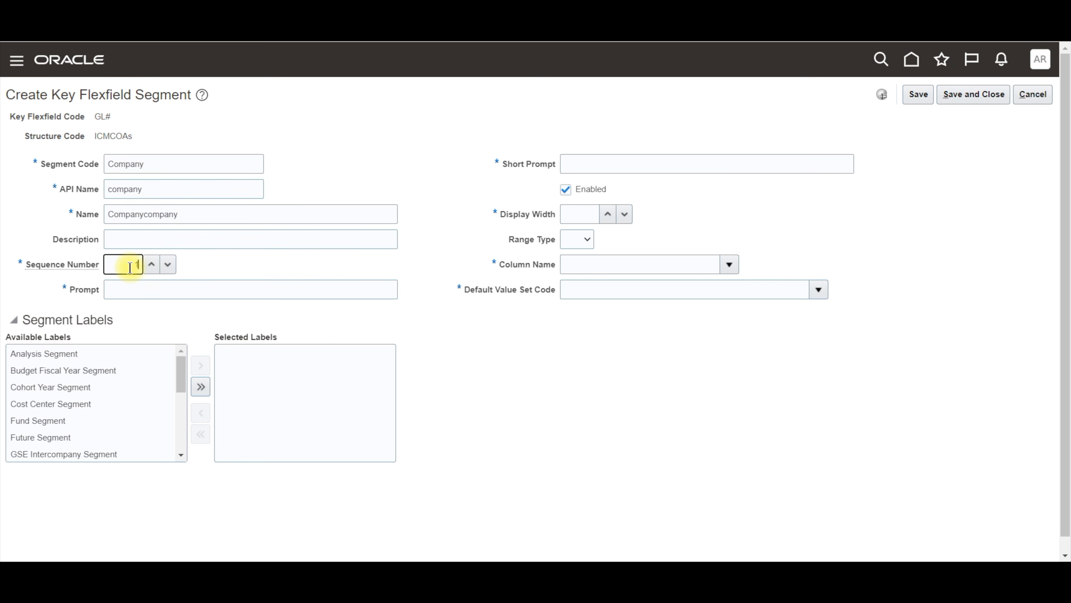
type("1")
key("Tab")
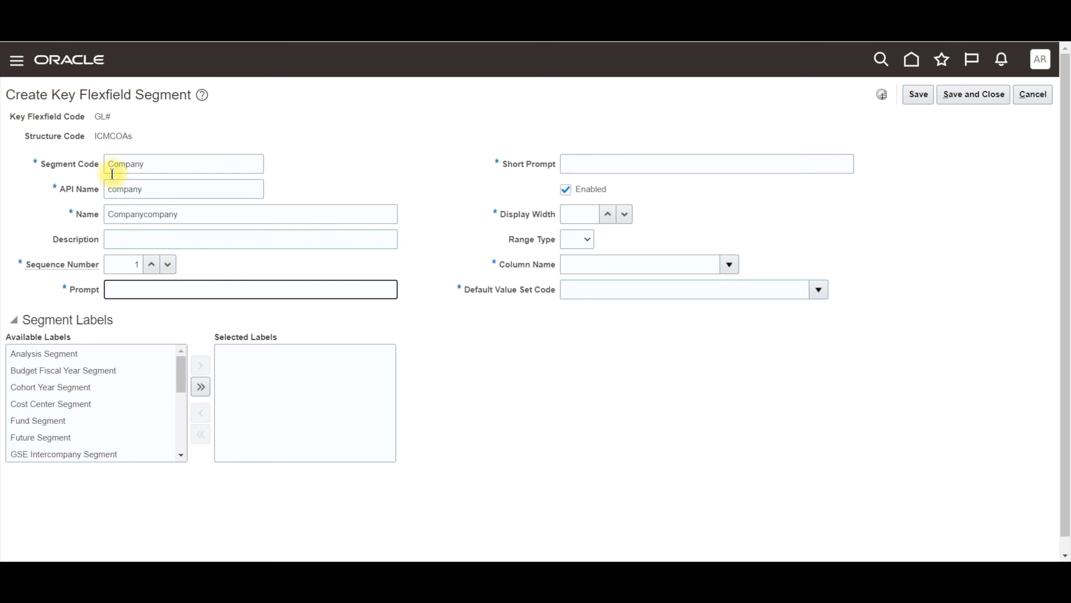
Set the segment's prompt to Company
key("ctrl+v")
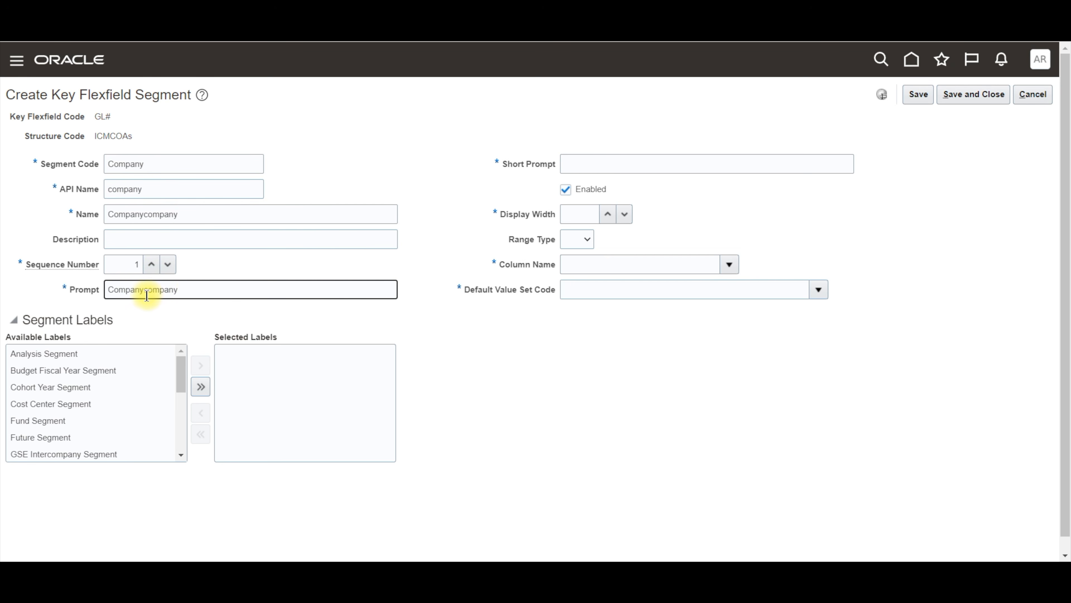
left_click_drag(142, 289, 292, 313)
key("BackSpace")
key("Tab")
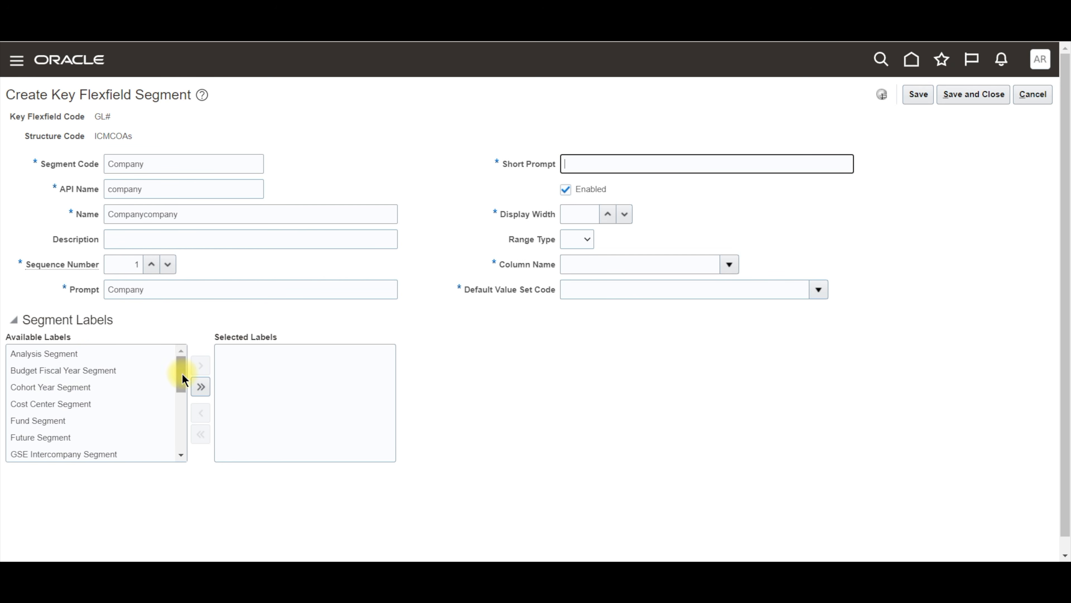
Assign the Primary Balancing Segment label to the Company segment
left_click_drag(182, 374, 185, 427)
left_click(103, 407)
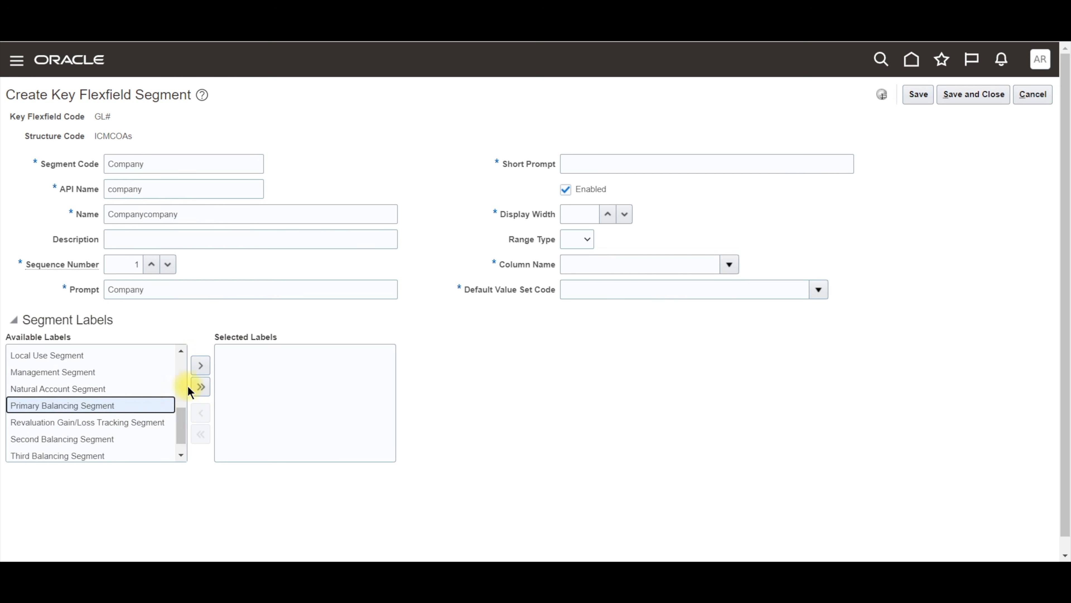
left_click(201, 365)
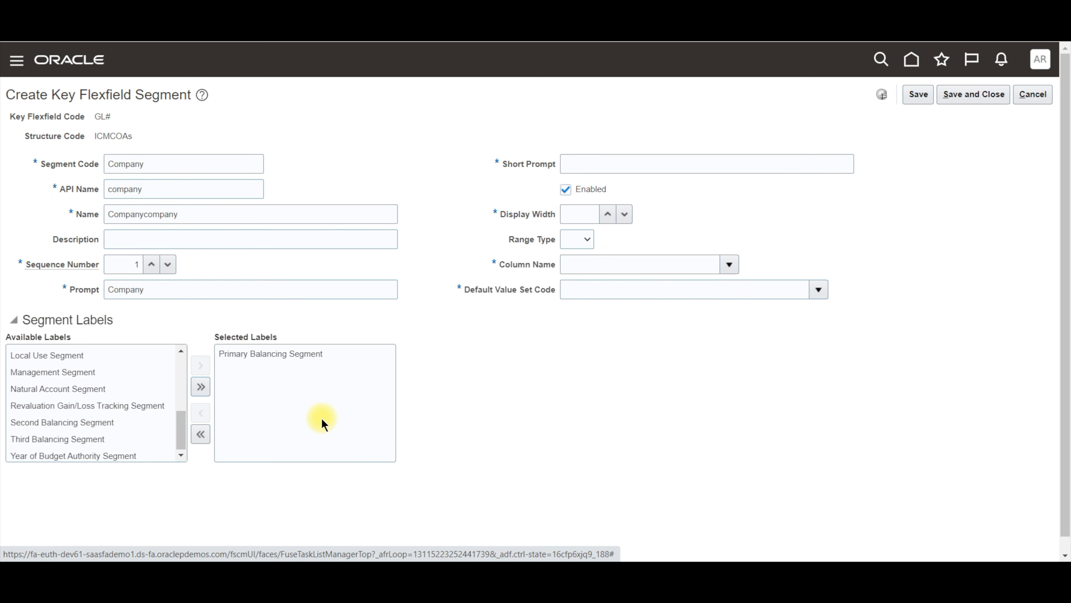
Copy the segment's prompt, Company, into its short prompt
left_click(597, 164)
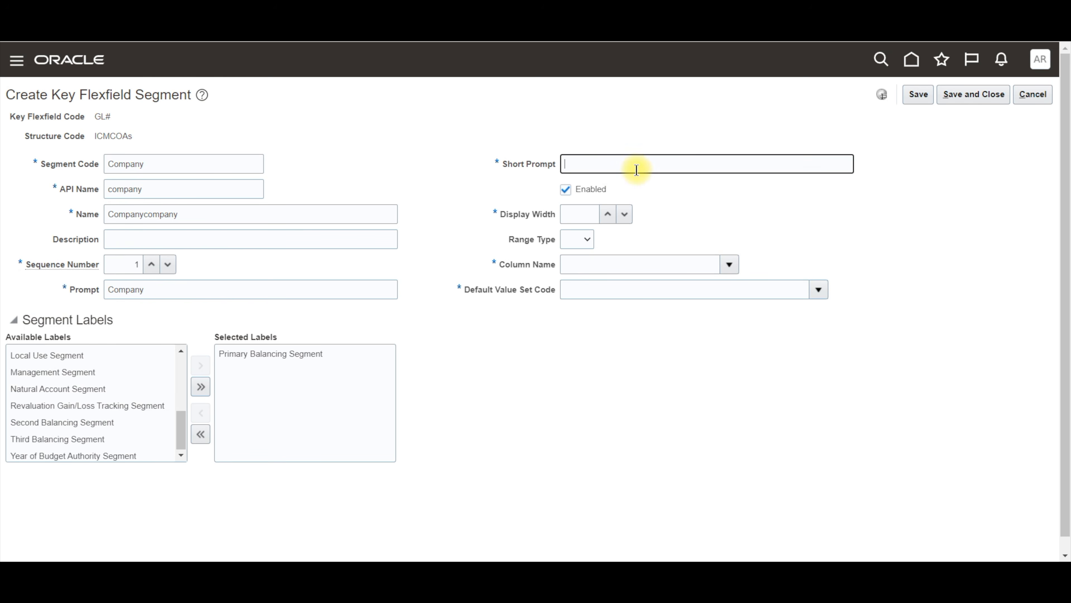
double_click(182, 290)
key("ctrl+c")
left_click(598, 164)
key("ctrl+v")
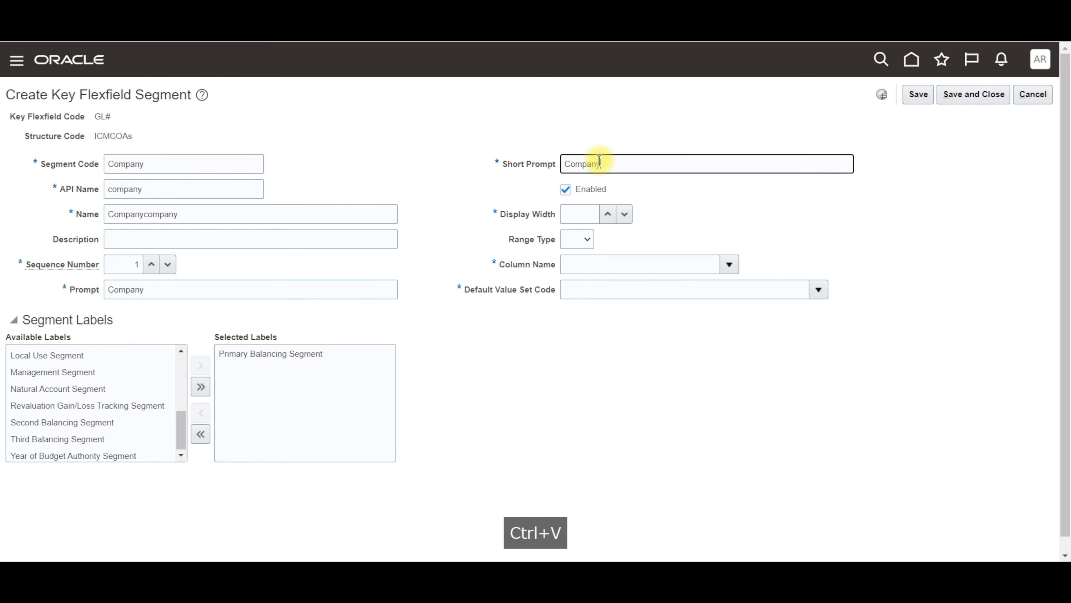
key("Tab")
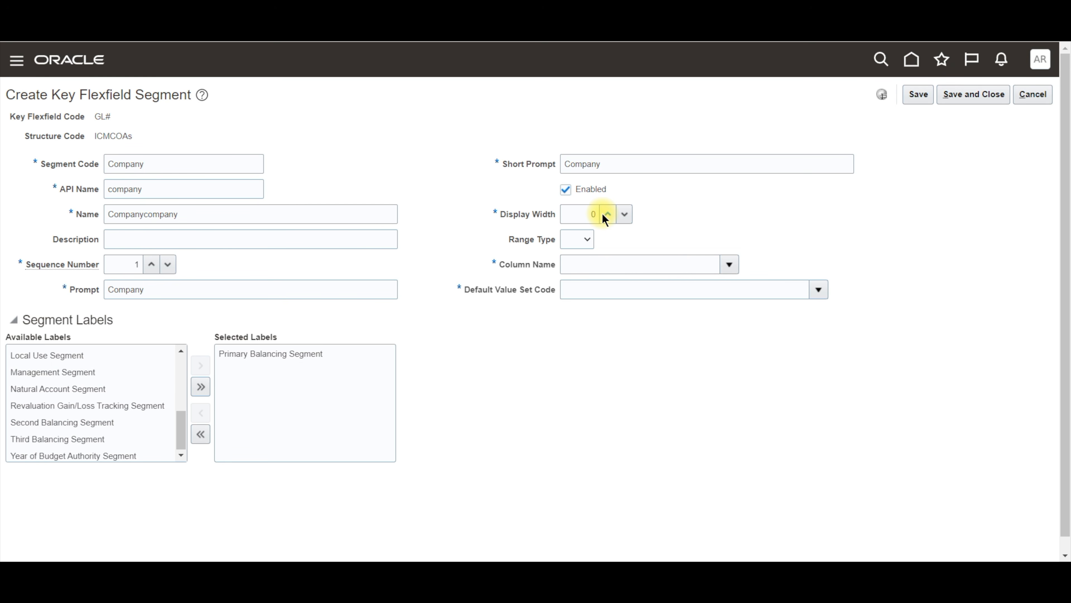
Set the Company segment's display width to 2 and its column name to SEGMENT1
left_click(624, 215)
left_click(587, 238)
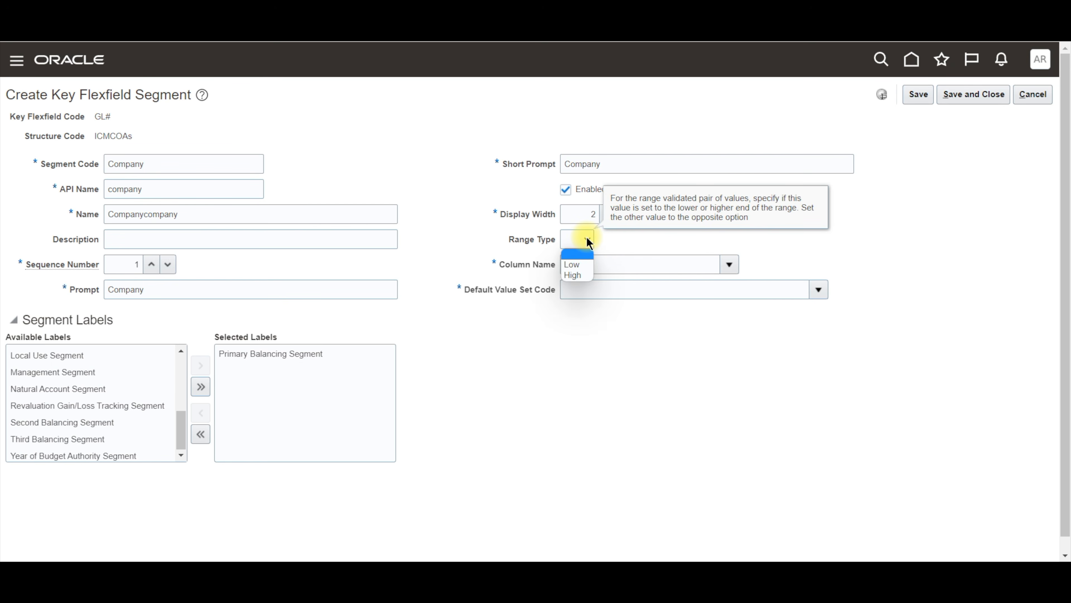
left_click(587, 237)
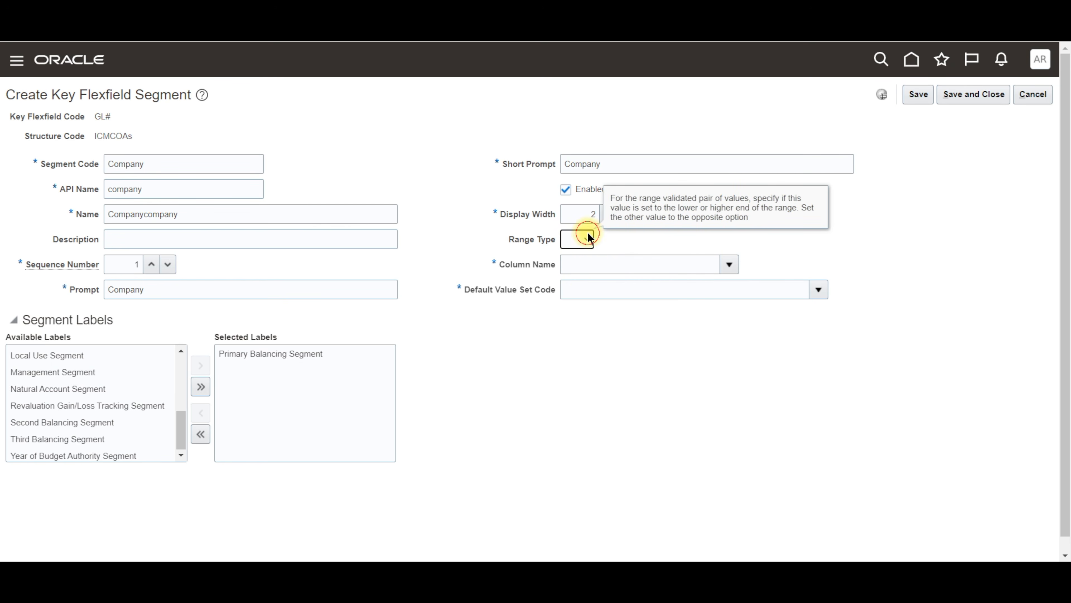
left_click(730, 264)
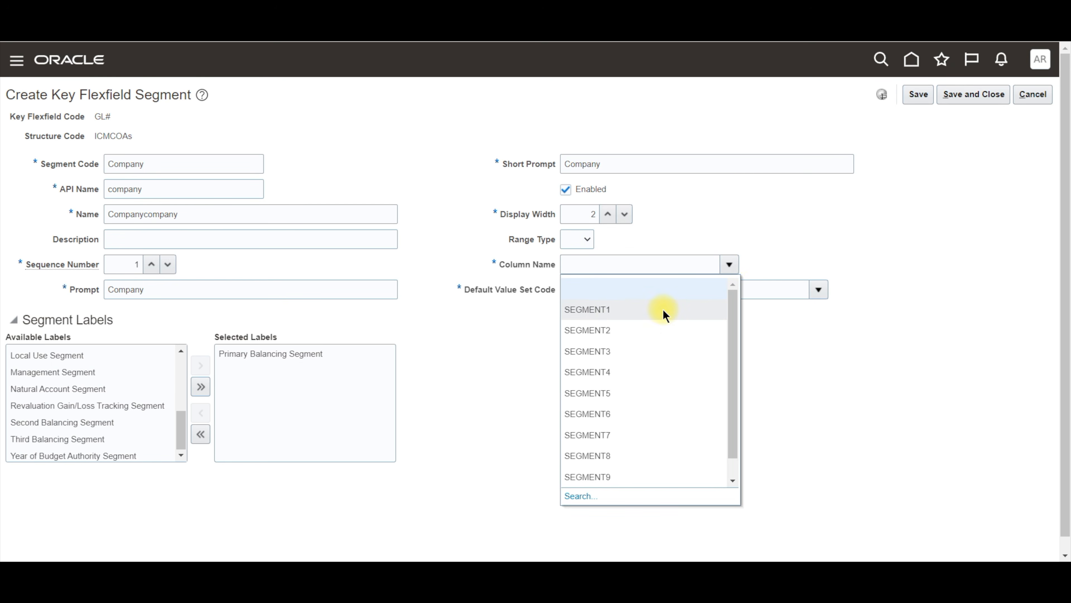
left_click(613, 309)
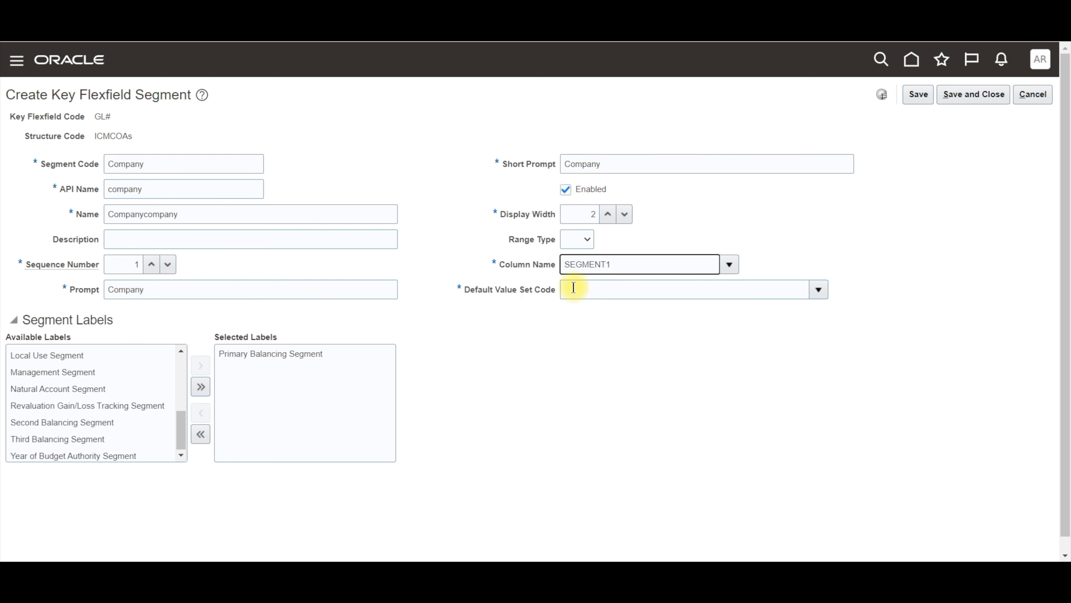
Copy ICM_Company from the Notepad plan and enter it as the segment's default value set code
key("alt+Tab")
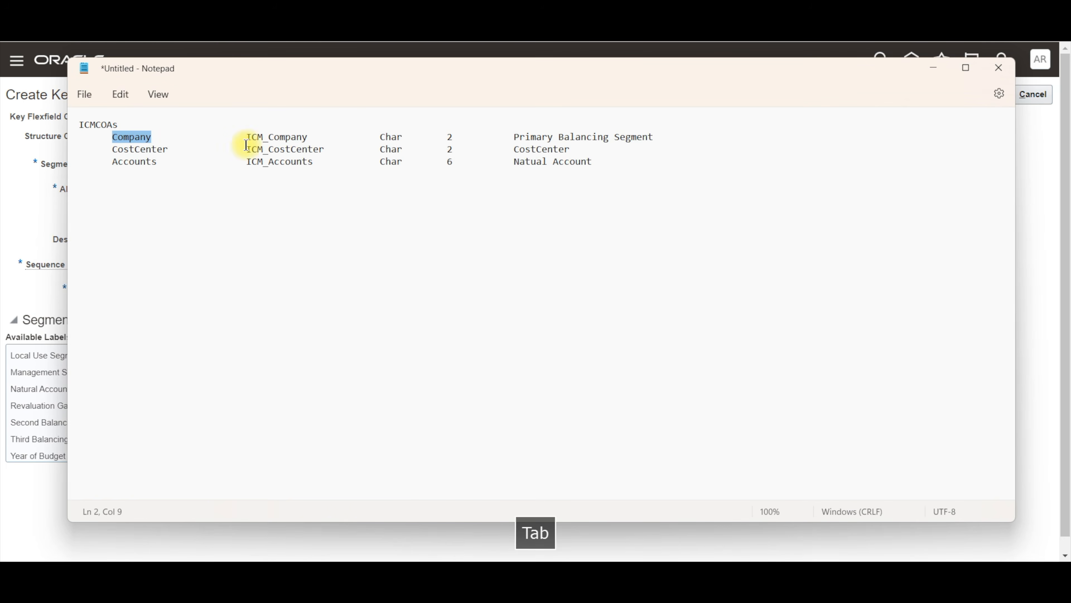
double_click(249, 135)
key("ctrl+c")
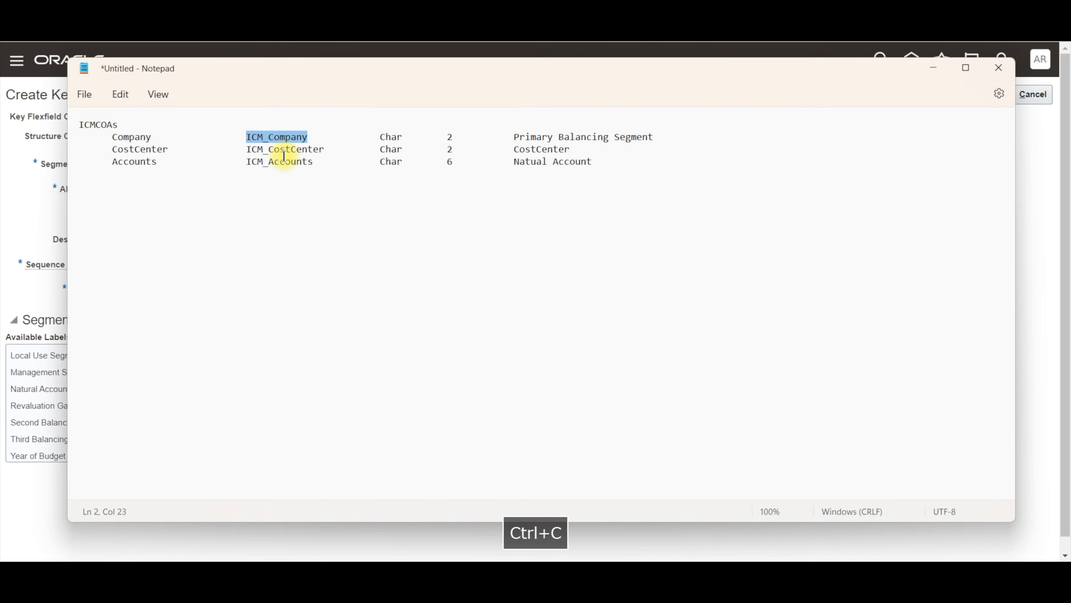
key("alt+Tab")
left_click(593, 290)
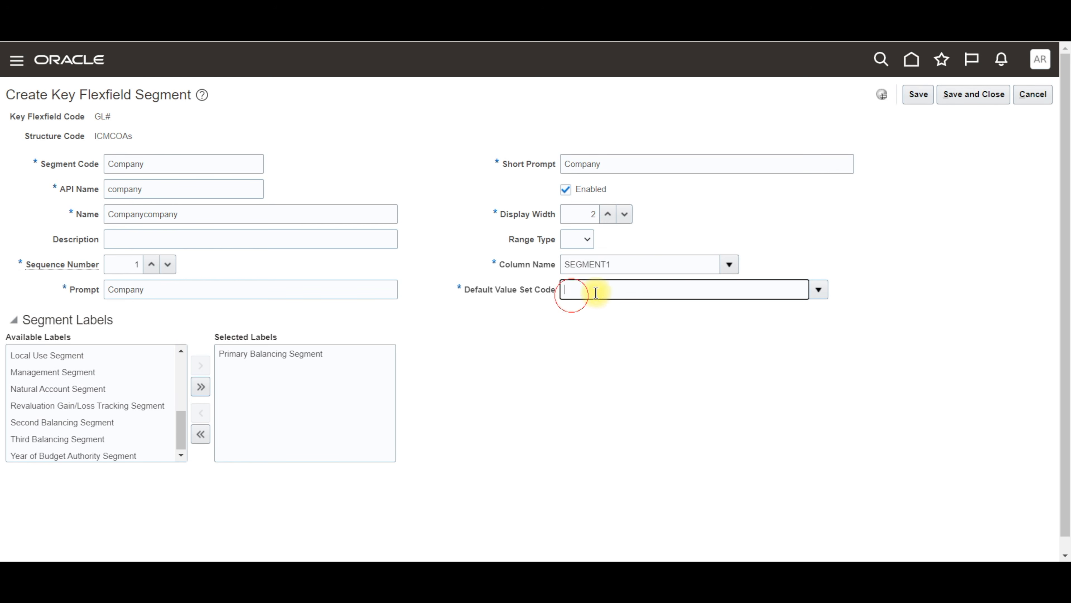
key("ctrl+v")
key("Tab")
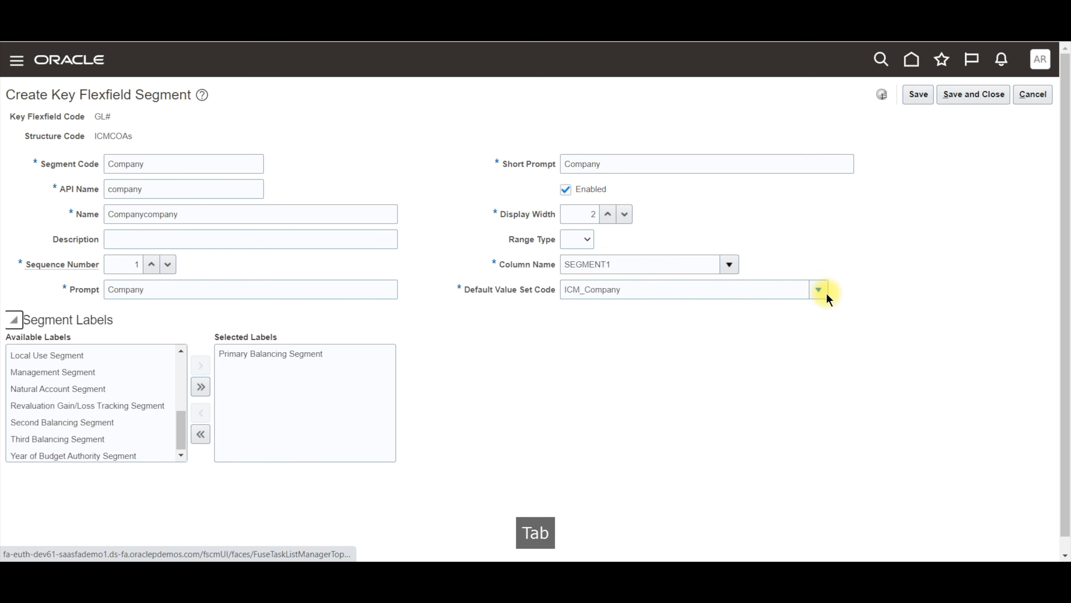
Search the available default value set codes for ICM
left_click(819, 290)
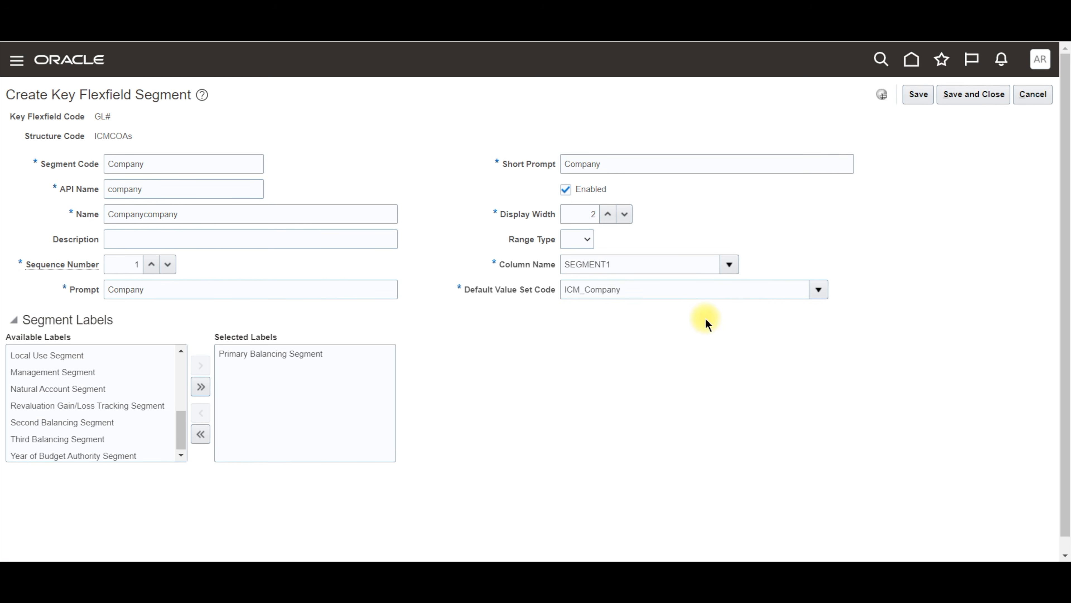
left_click(603, 298)
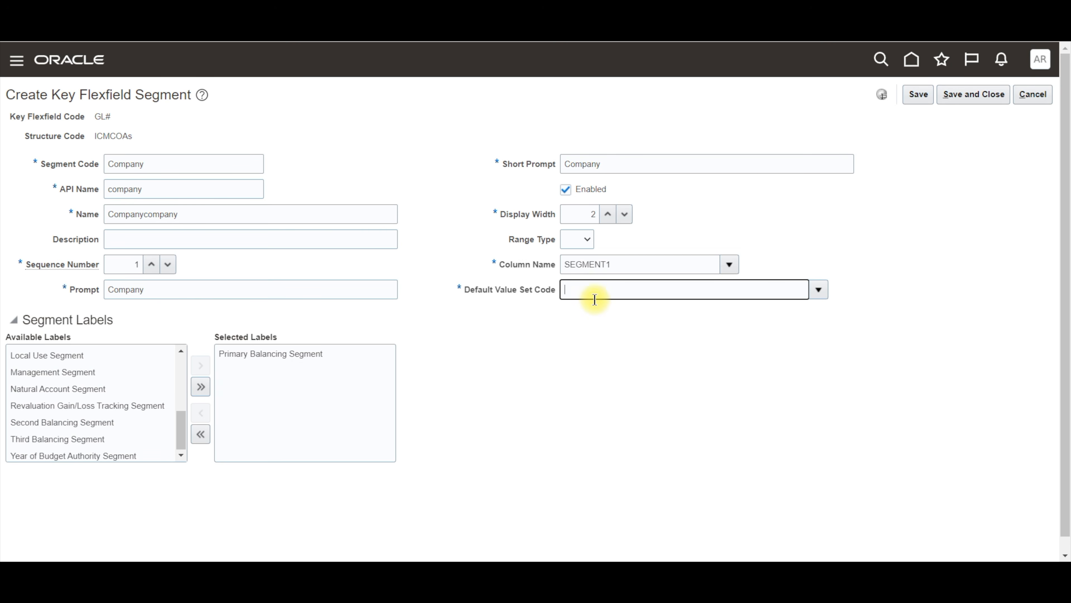
type("ICM")
key("Tab")
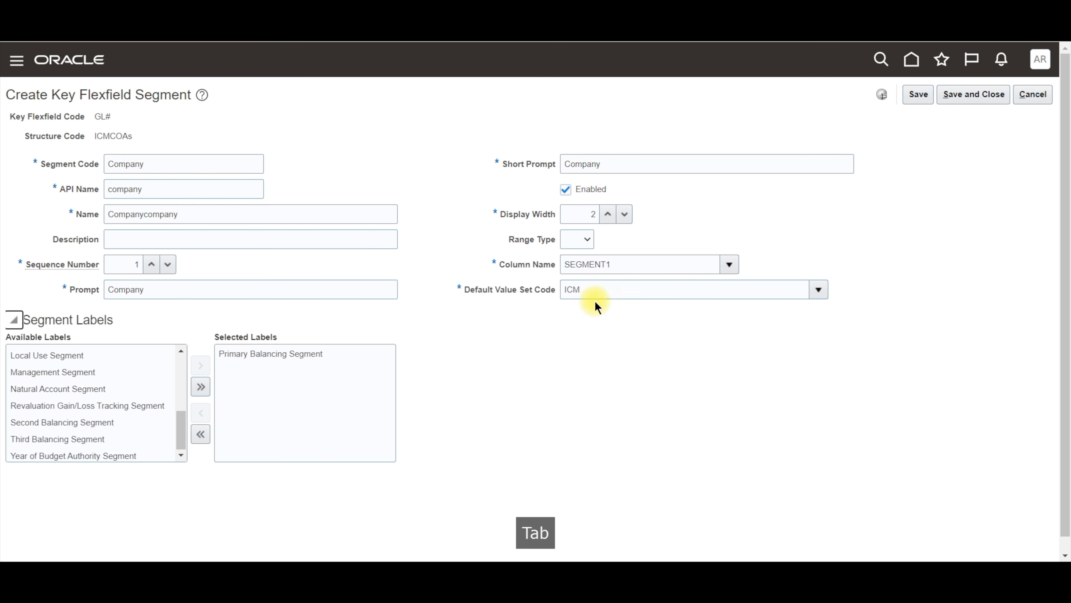
left_click(819, 291)
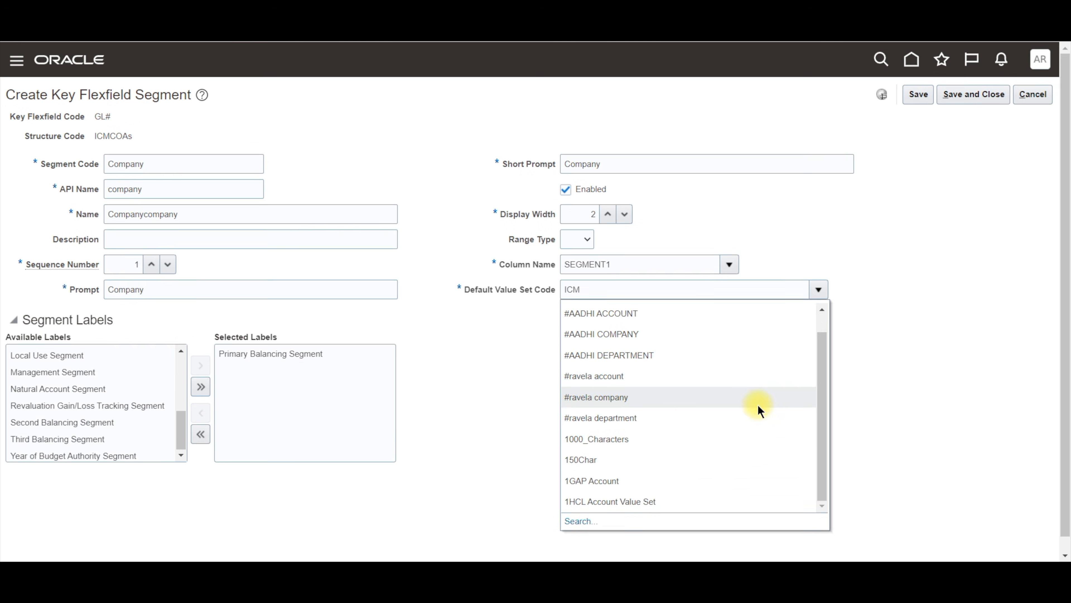
scroll(758, 410, "down", 1)
left_click(577, 521)
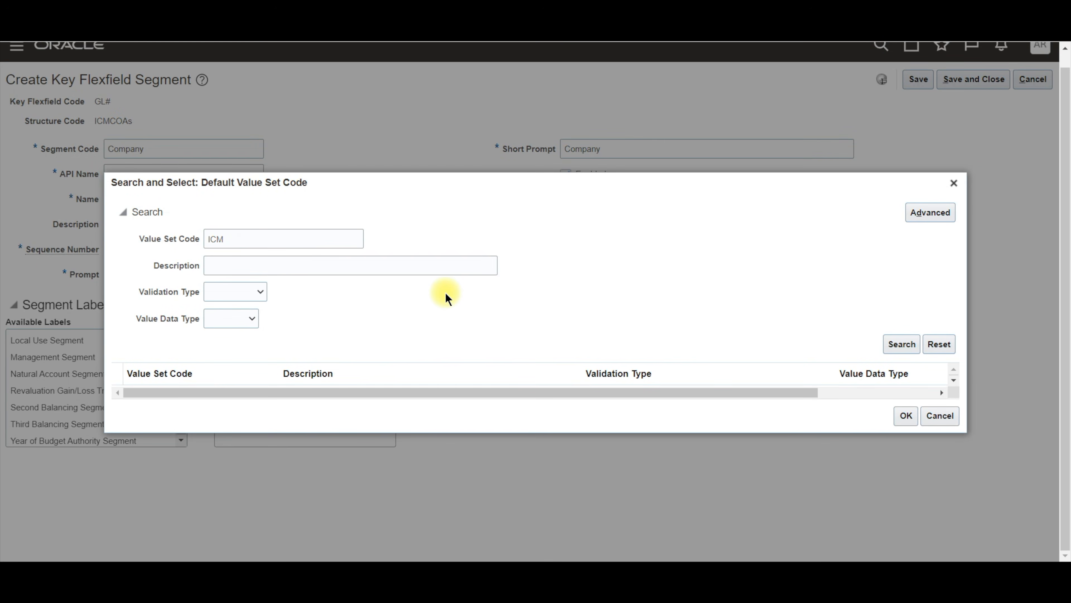
left_click(908, 346)
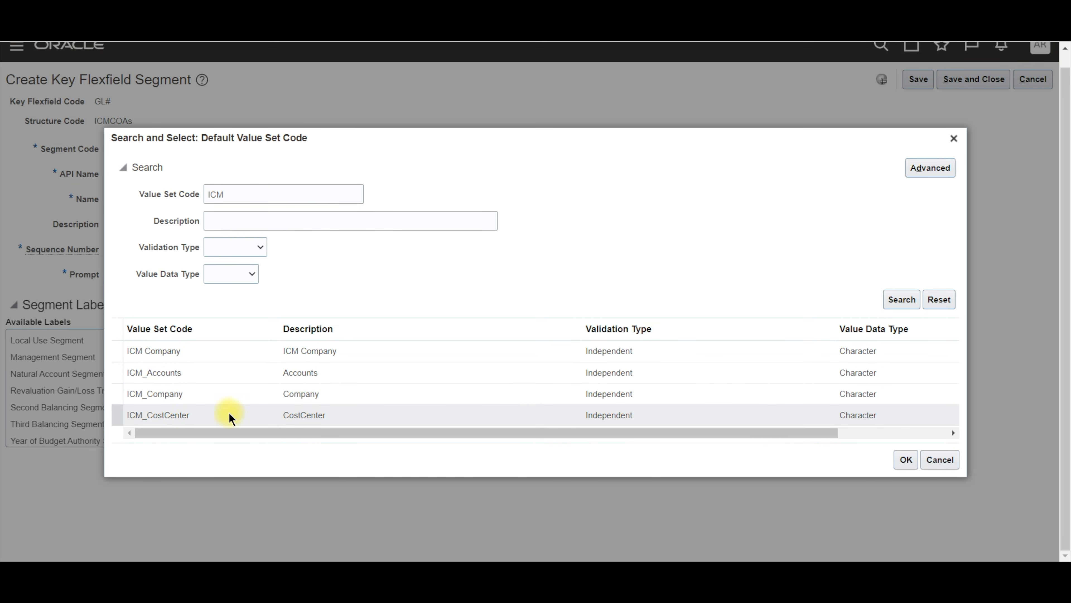
Choose ICM_Company as the Company segment's default value set, then save and close the segment
left_click(195, 396)
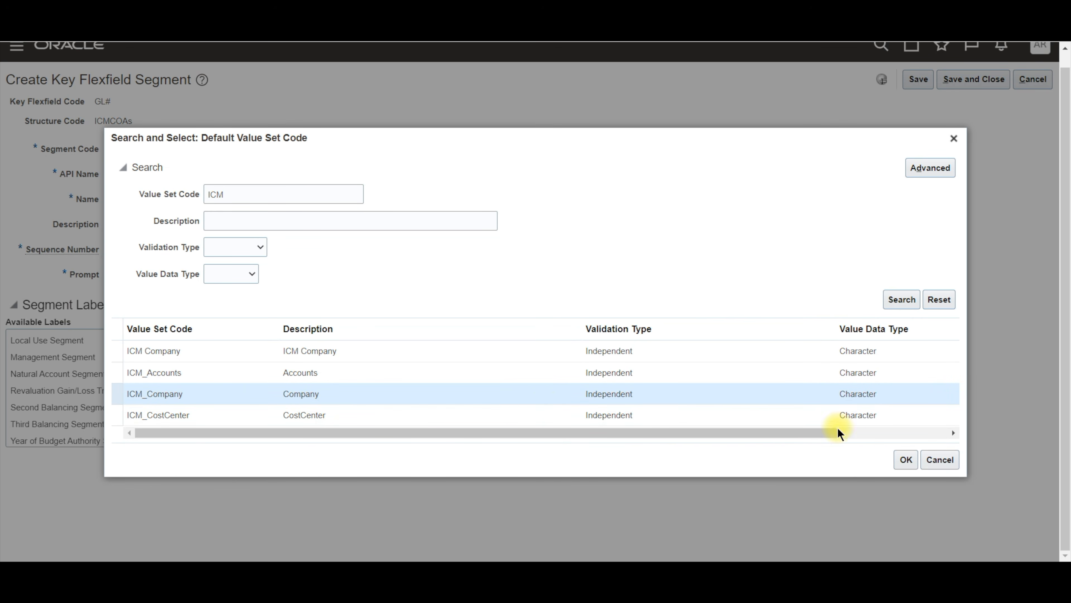
left_click(910, 462)
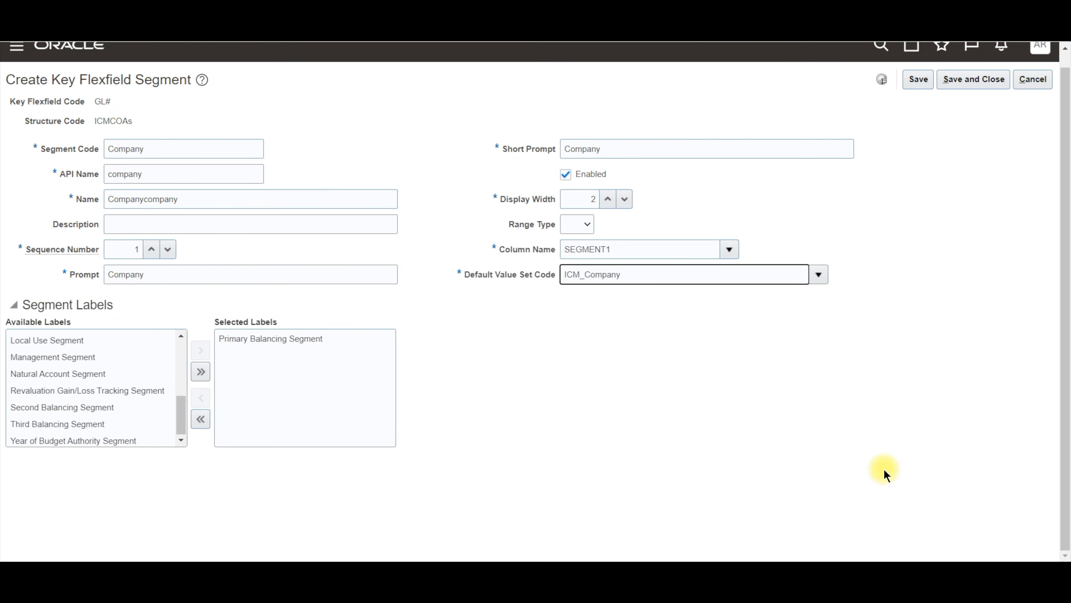
left_click(962, 80)
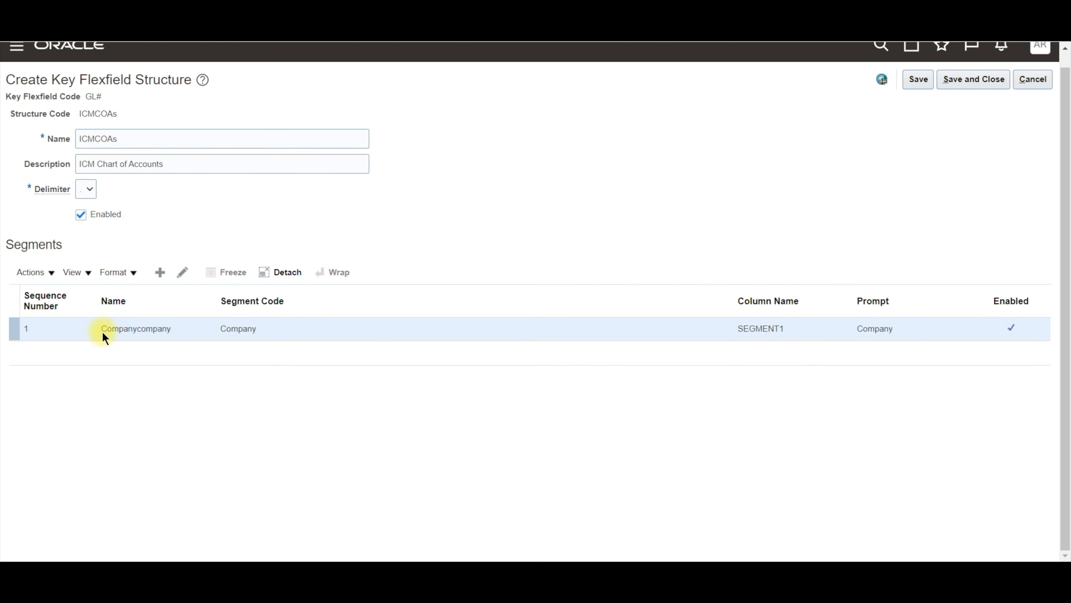
Edit the Company segment in the structure, correct its name to Company, and save and close it
left_click(182, 272)
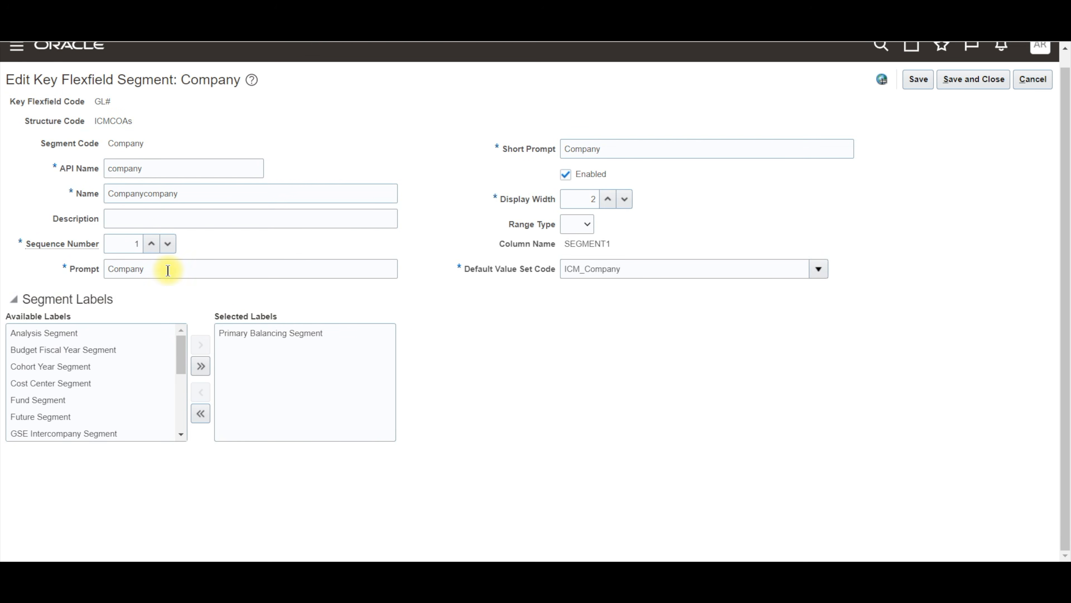
left_click_drag(144, 196, 64, 201)
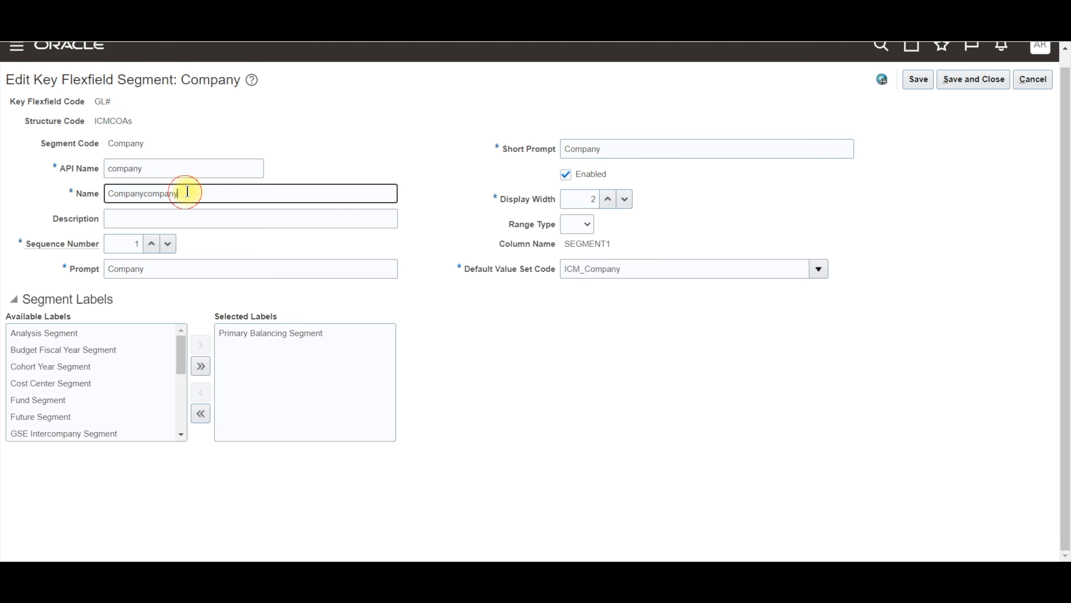
left_click_drag(186, 193, 145, 198)
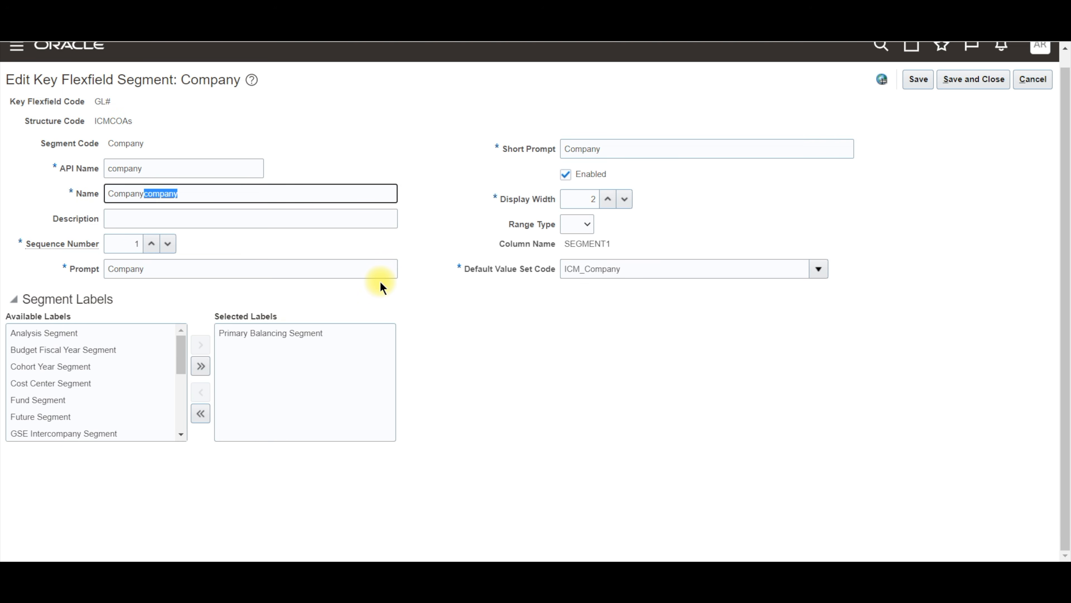
left_click(918, 79)
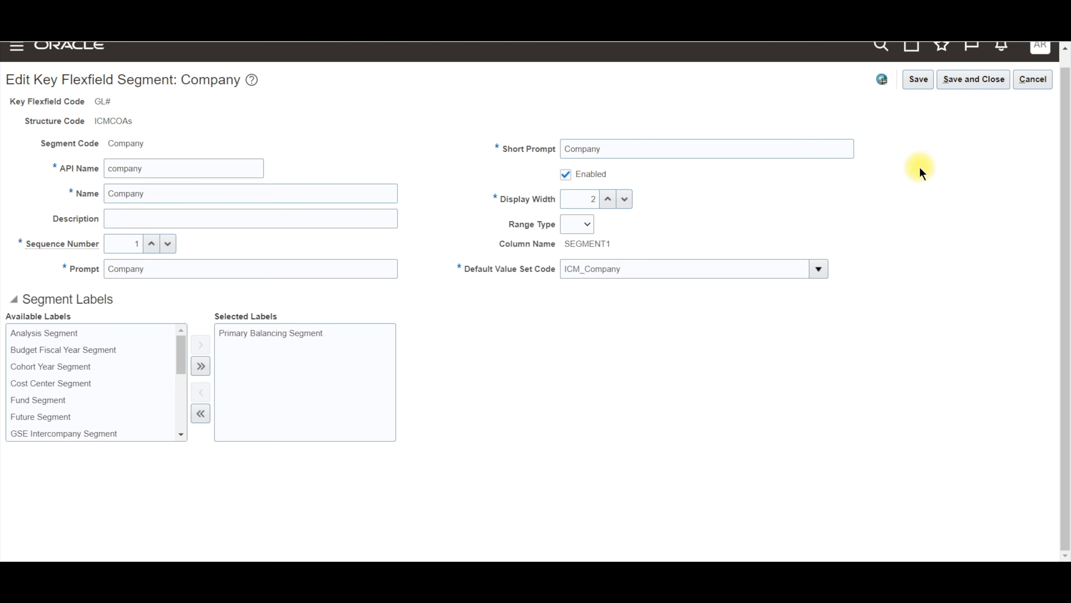
left_click(977, 79)
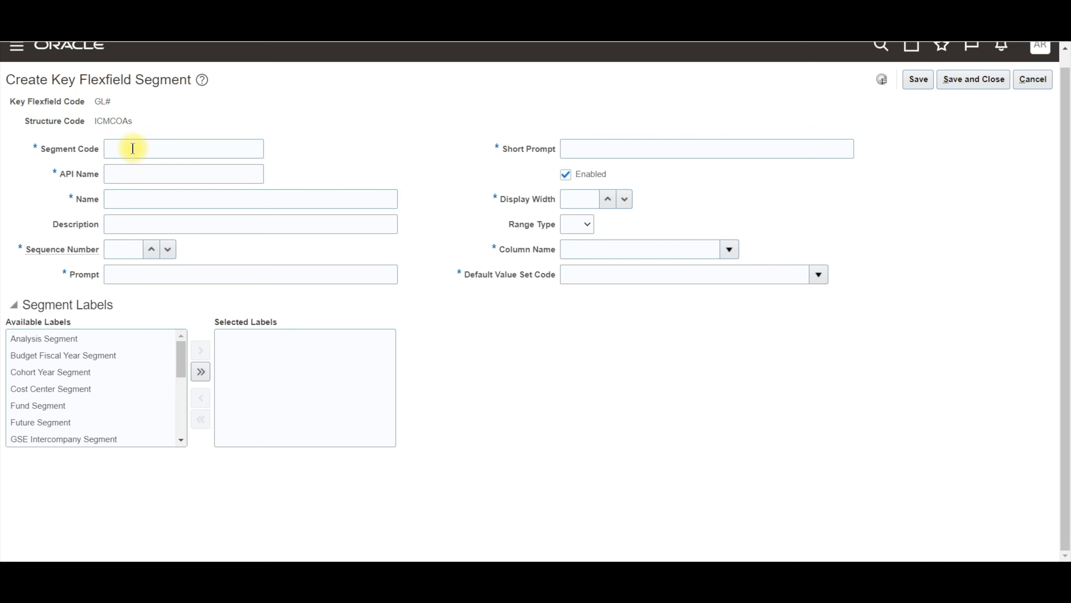
Copy CostCenter from the Notepad plan and enter it as the new segment's code
key("alt+Tab")
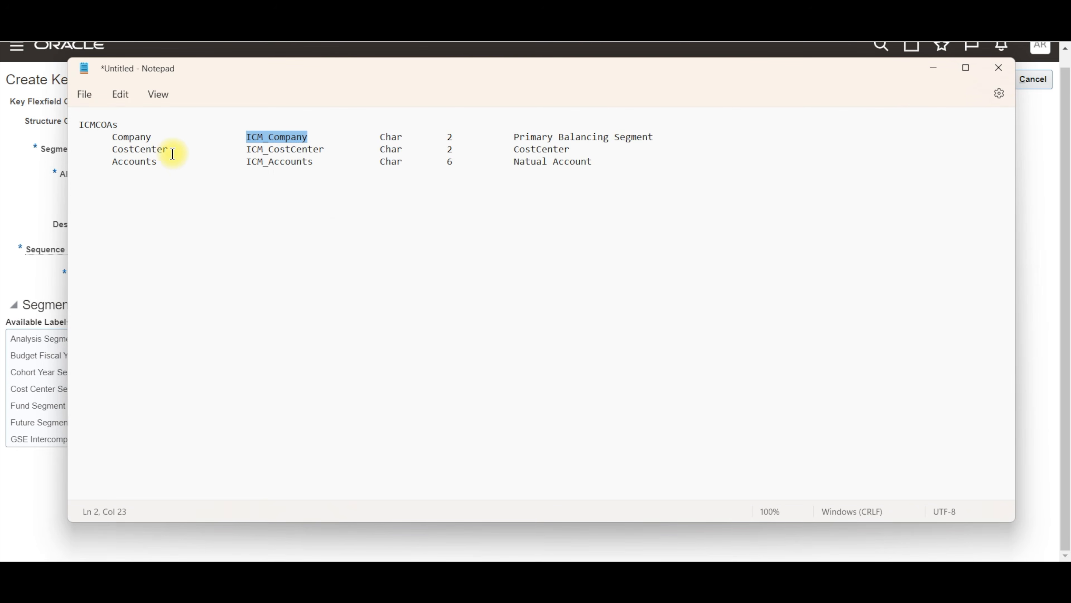
double_click(160, 148)
key("ctrl+c")
key("alt+Tab")
key("ctrl+v")
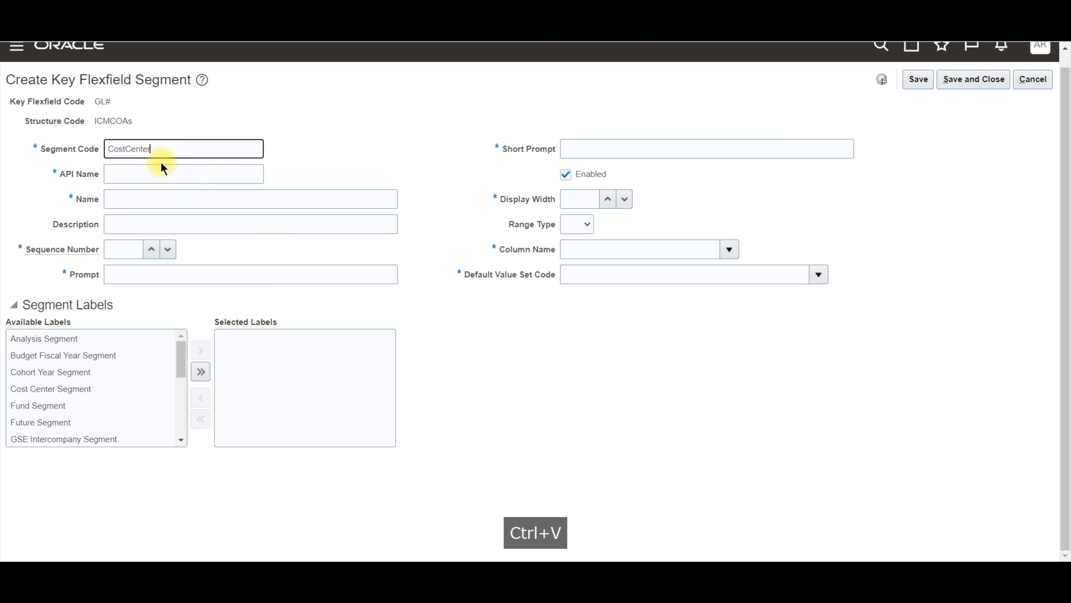
key("Tab")
Enter CostCenter as the new segment's name and description
left_click(154, 201)
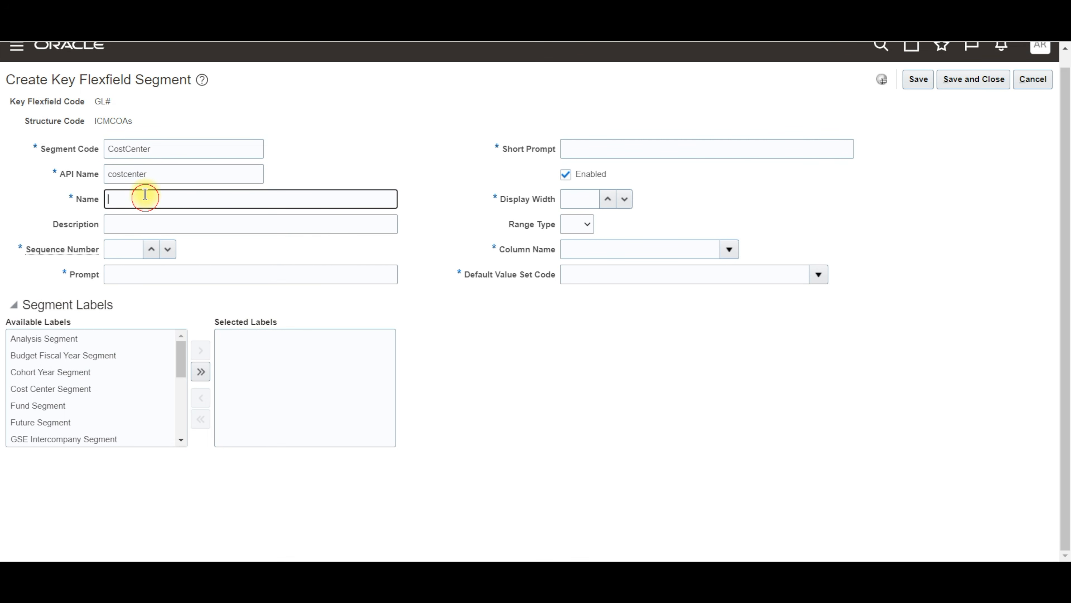
key("ctrl+v")
key("Tab")
key("ctrl+v")
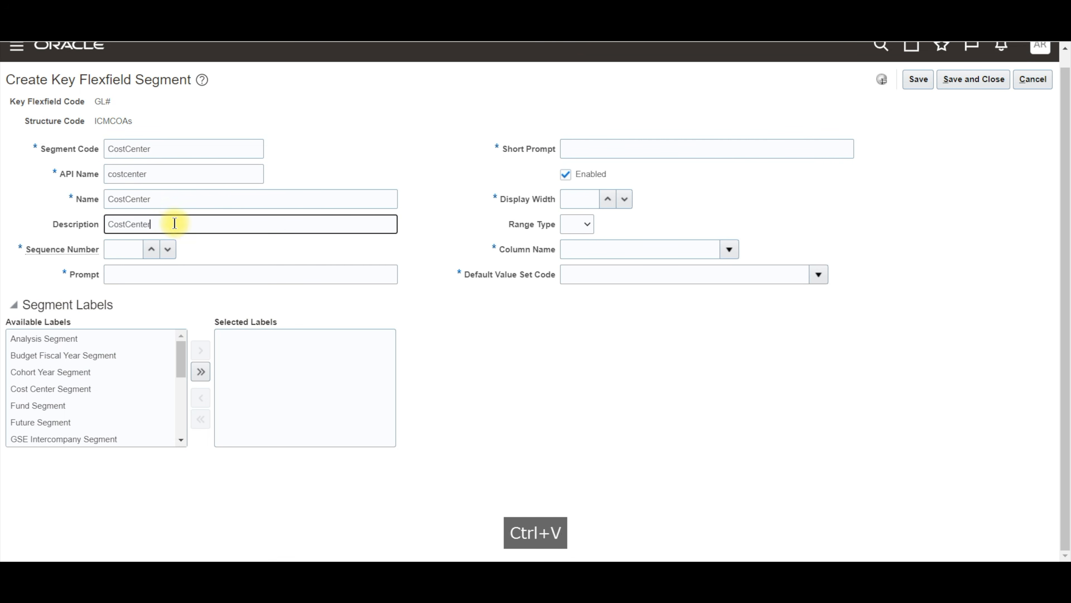
key("Tab")
Set the CostCenter segment's sequence number to 2 and its prompt to CostCenter
left_click(152, 250)
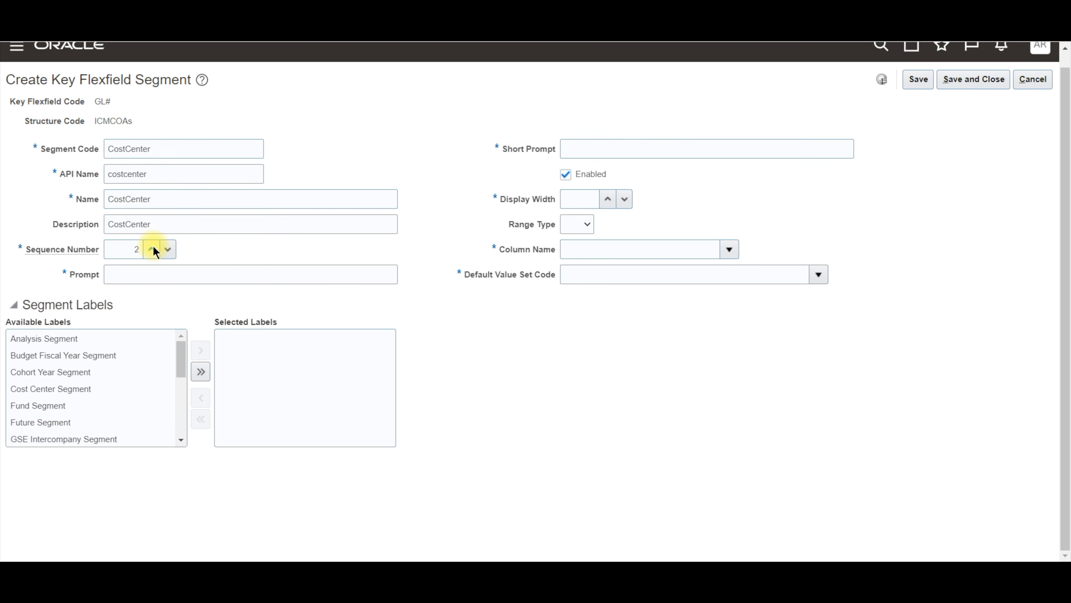
left_click(139, 270)
key("ctrl+v")
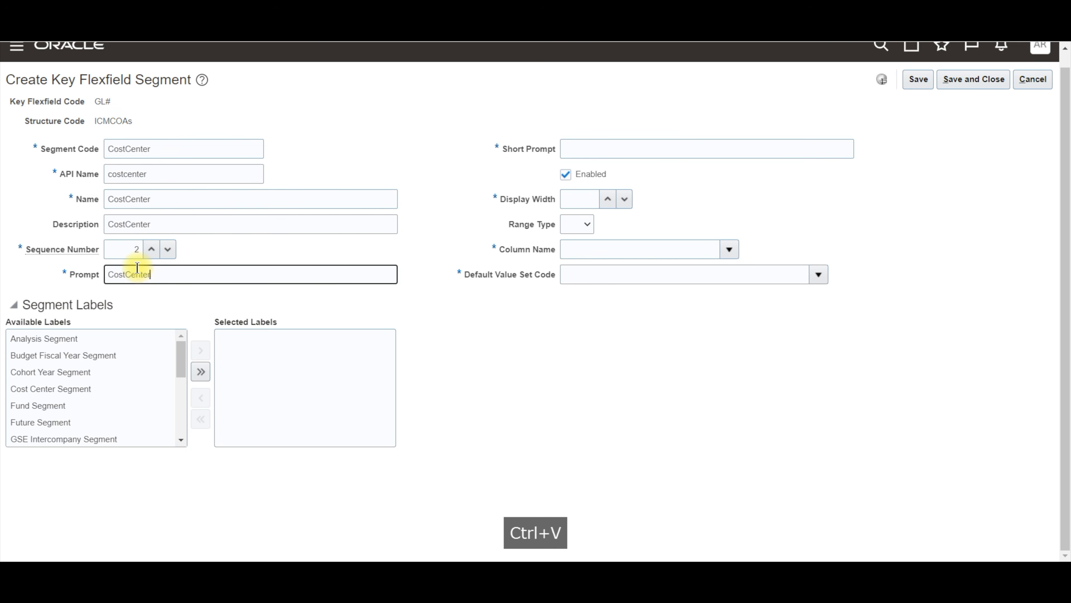
key("Tab")
Assign the Cost Center Segment label to the segment and enter CostCenter as its short prompt
left_click(95, 388)
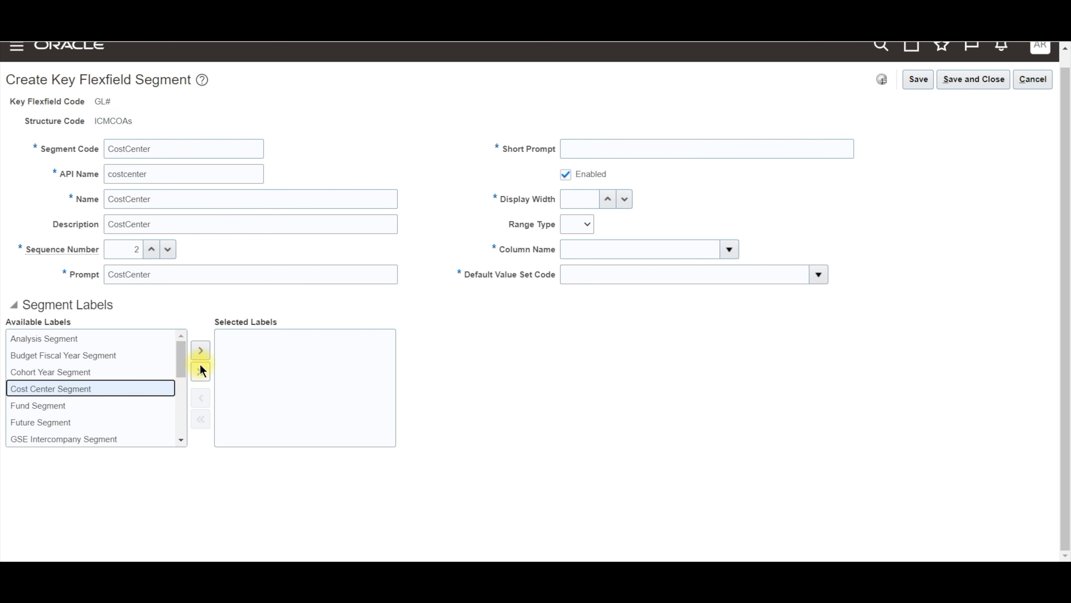
left_click(201, 351)
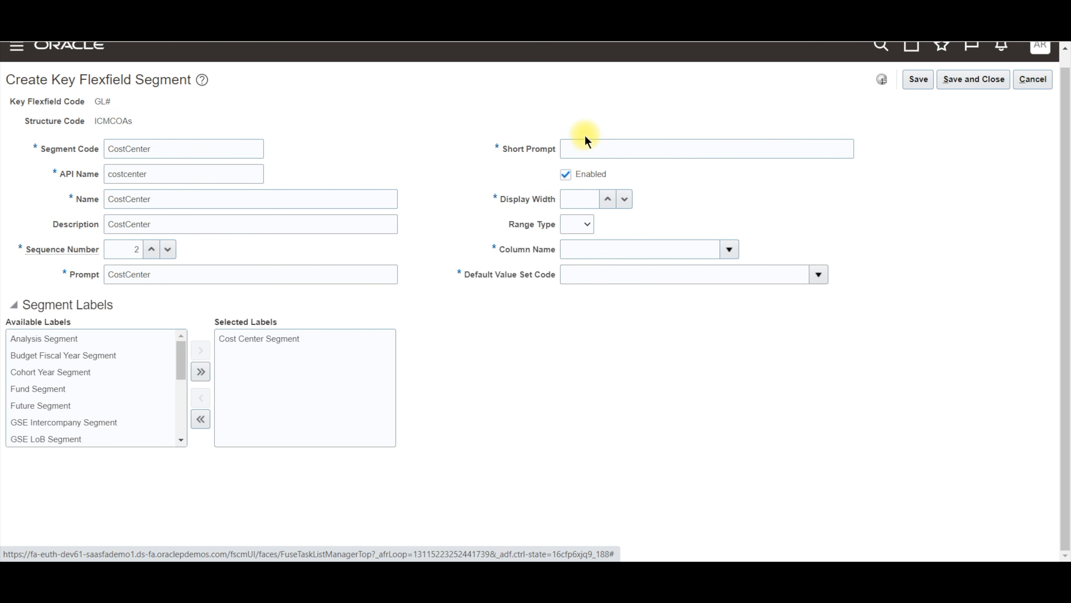
left_click(588, 147)
key("ctrl+v")
key("Tab")
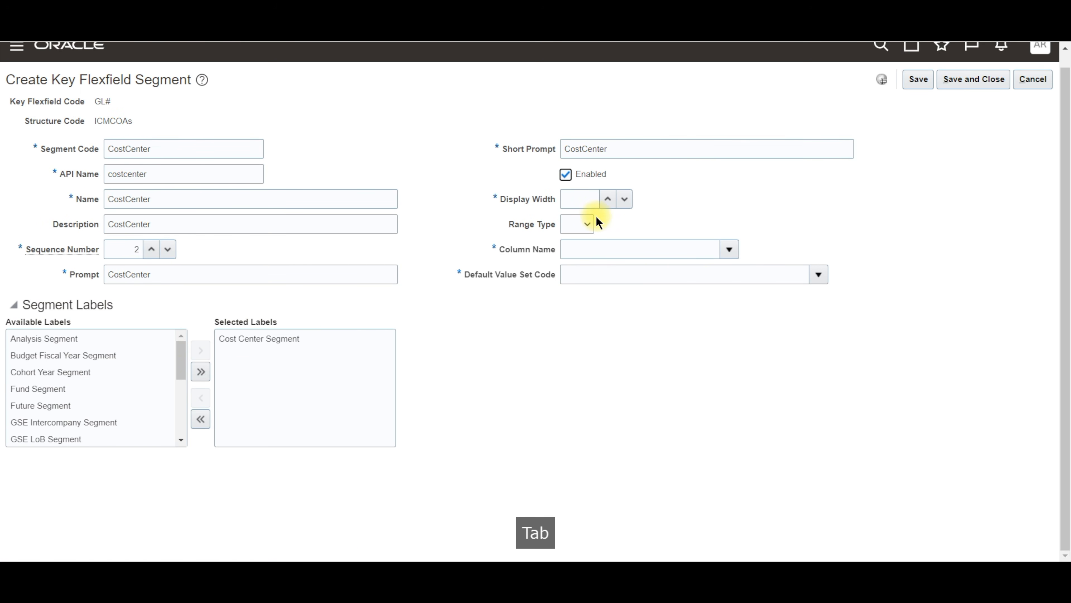
Set the CostCenter segment's display width to 2 and its column name to SEGMENT2
left_click(607, 199)
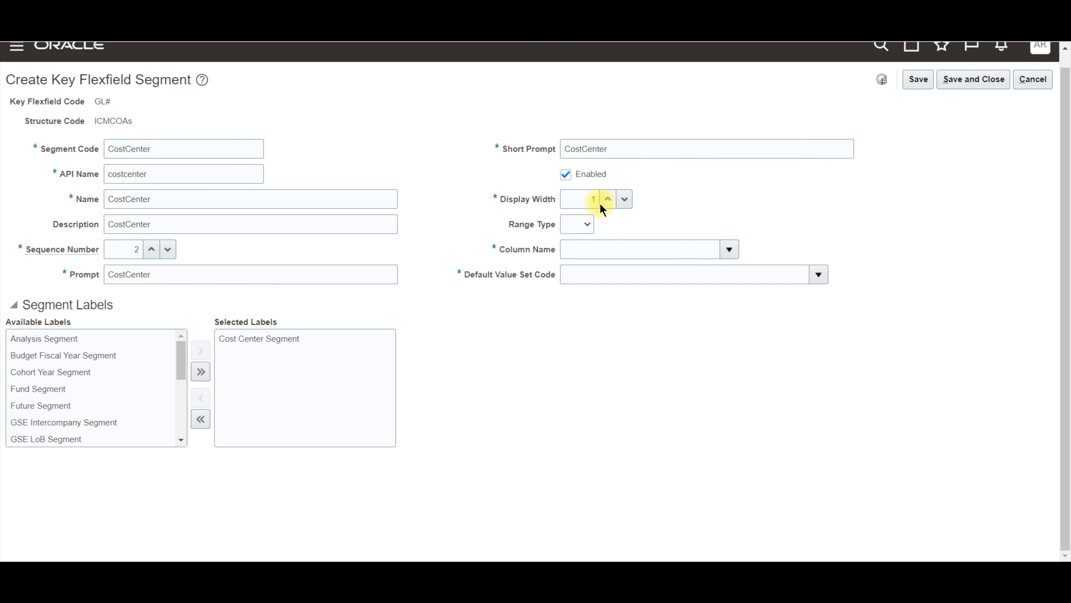
left_click(728, 248)
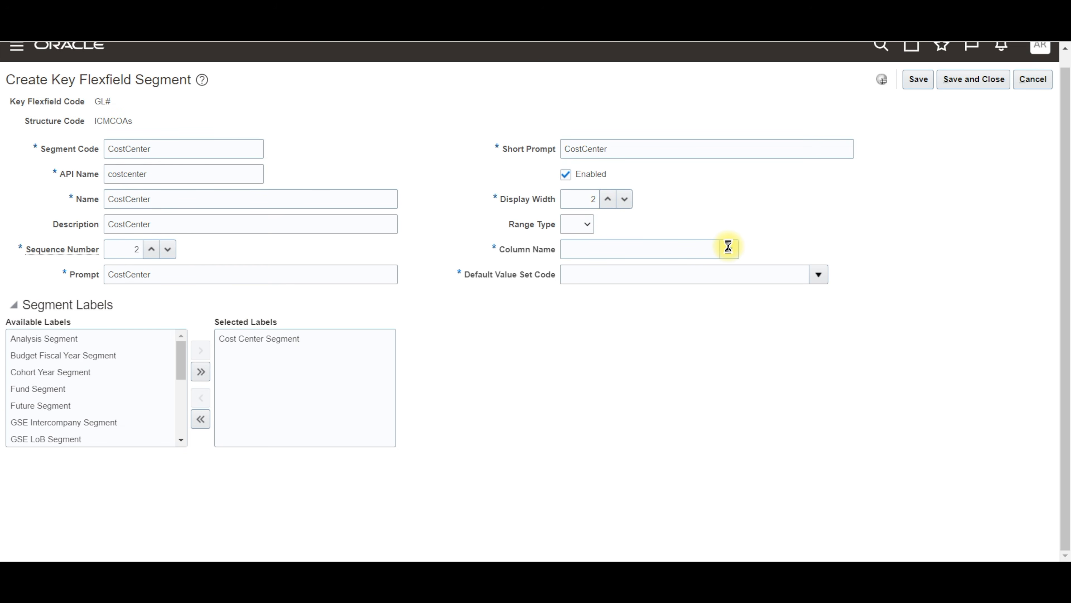
left_click(633, 315)
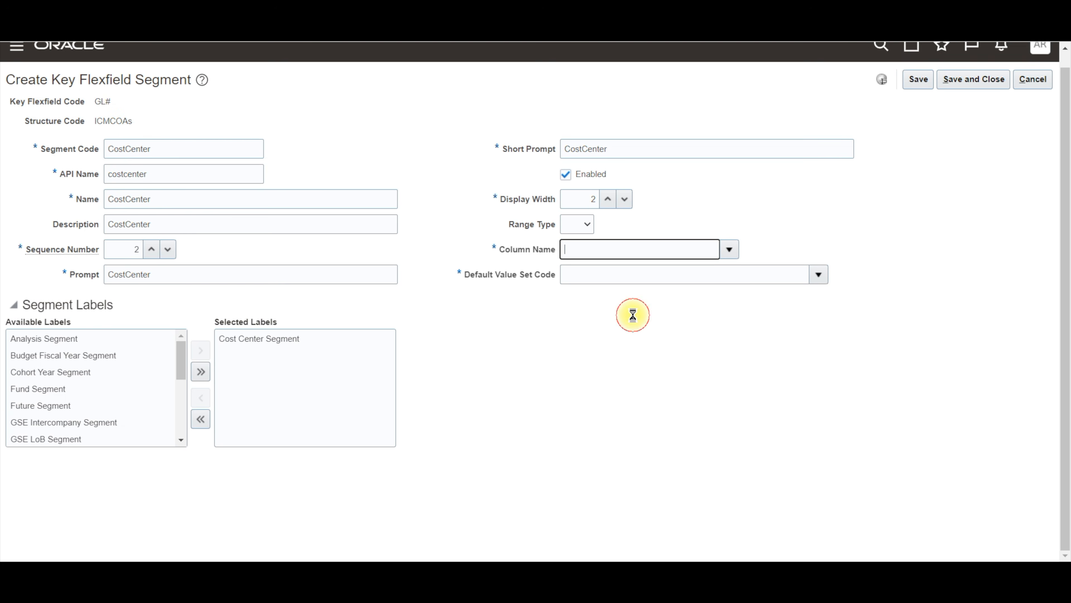
Copy ICM_CostCenter from the Notepad plan into the default value set code, then save and close the CostCenter segment
left_click(583, 277)
key("alt+Tab")
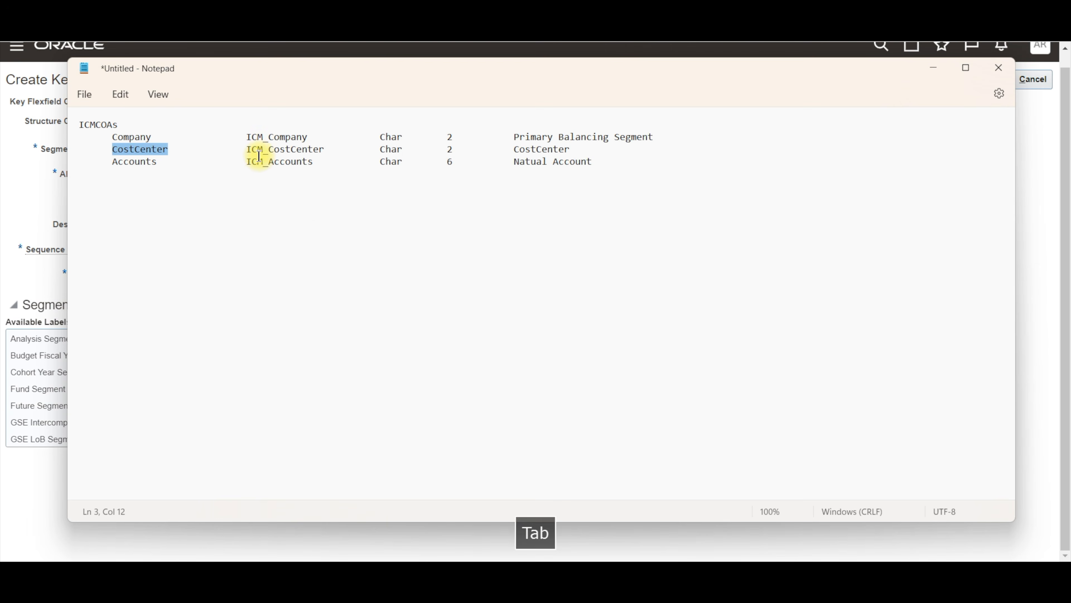
left_click_drag(246, 152, 327, 150)
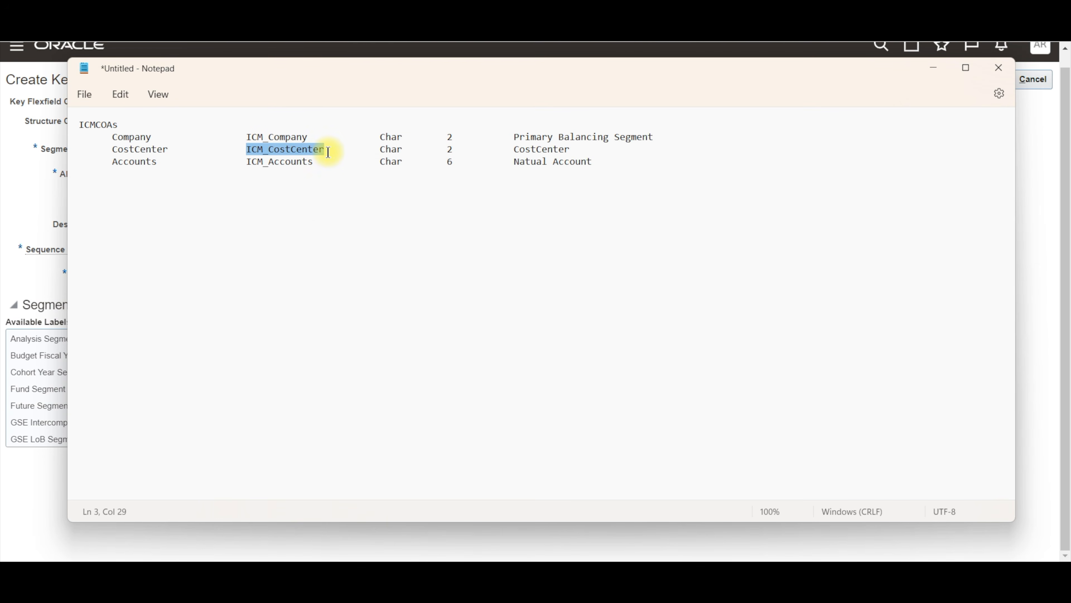
key("ctrl+c")
key("alt+Tab")
key("ctrl+v")
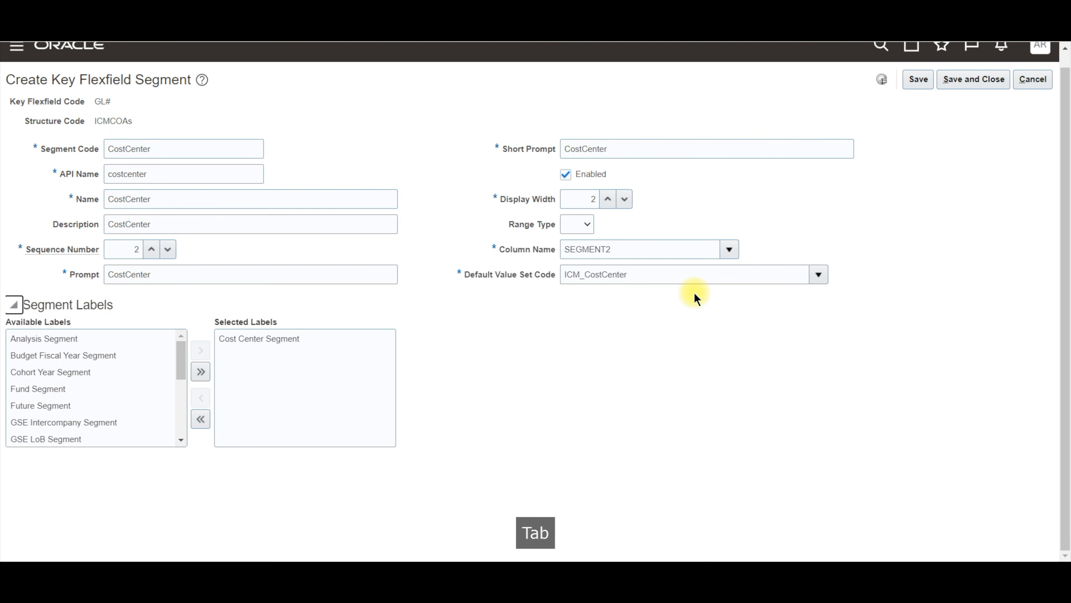
key("Tab")
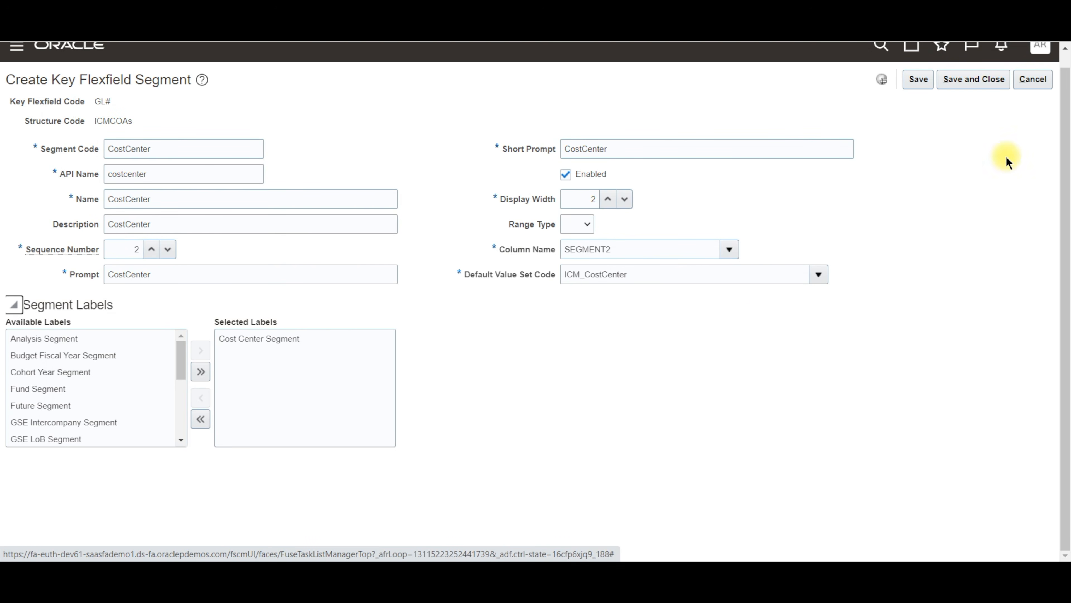
left_click(958, 78)
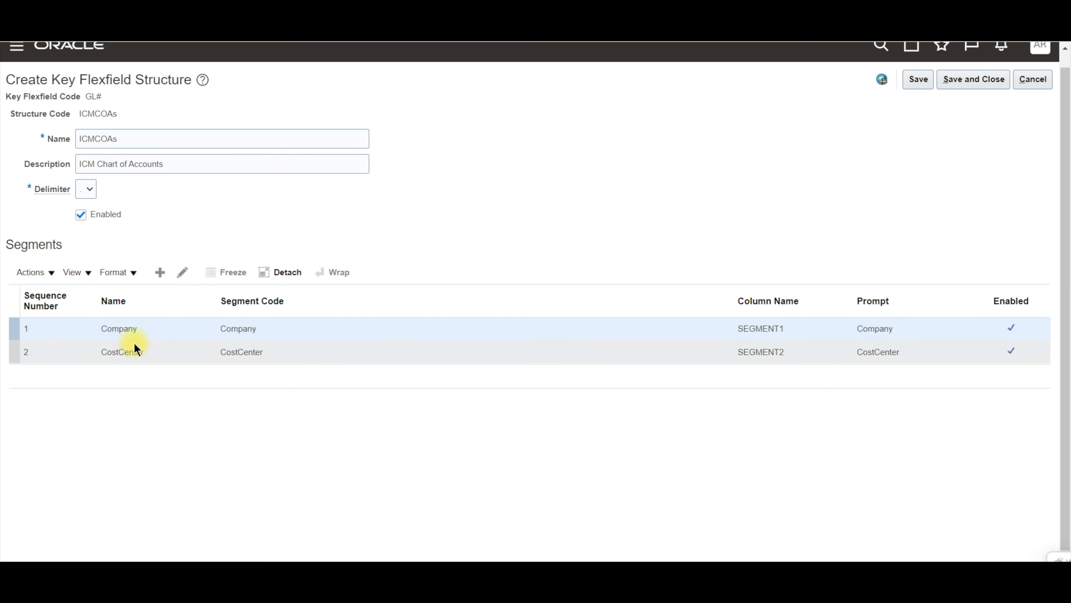
Add a third segment to the ICMCOAs structure, using Accounts copied from the Notepad plan as its segment code
left_click(161, 273)
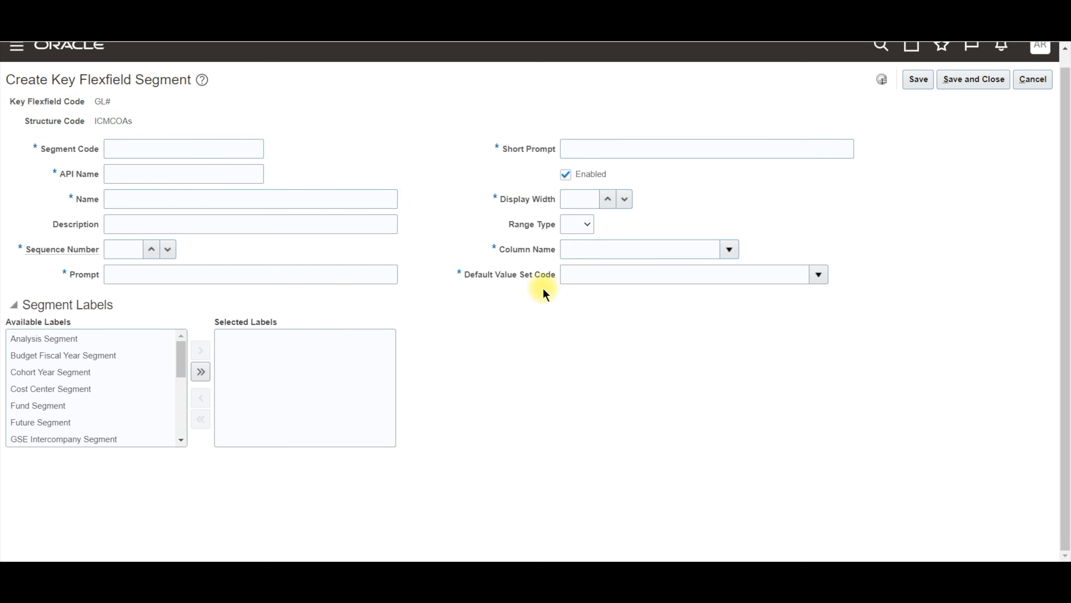
left_click(183, 145)
key("alt+Tab")
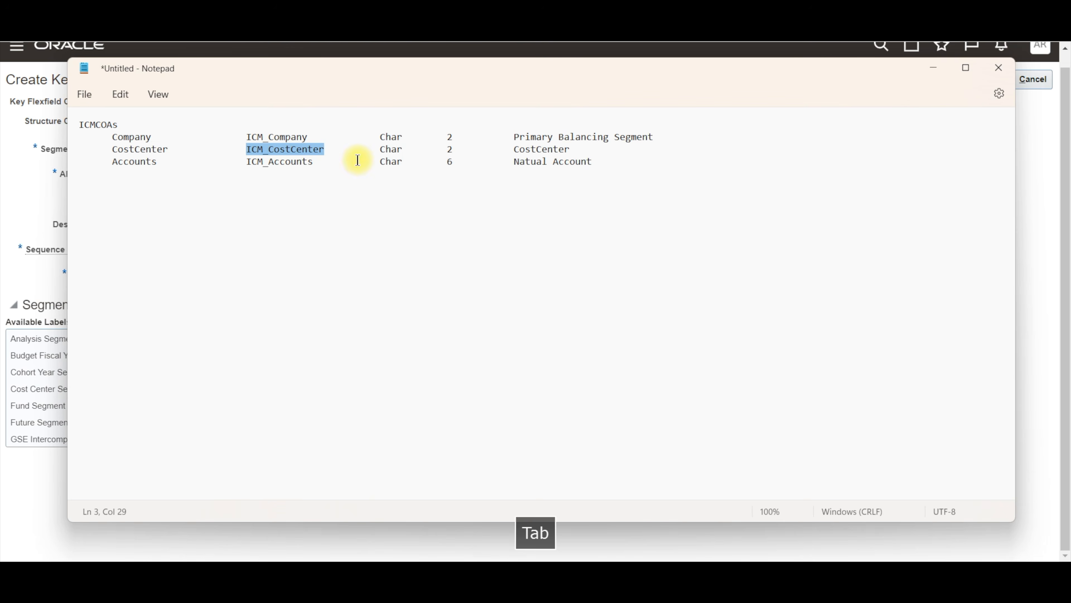
left_click_drag(162, 162, 114, 159)
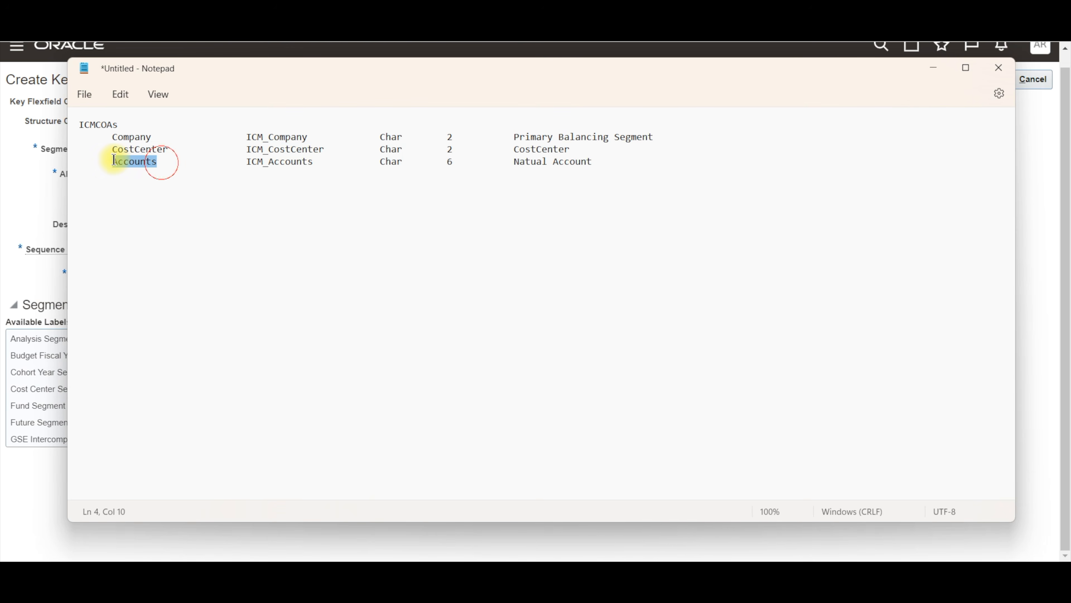
key("ctrl+c")
key("alt+Tab")
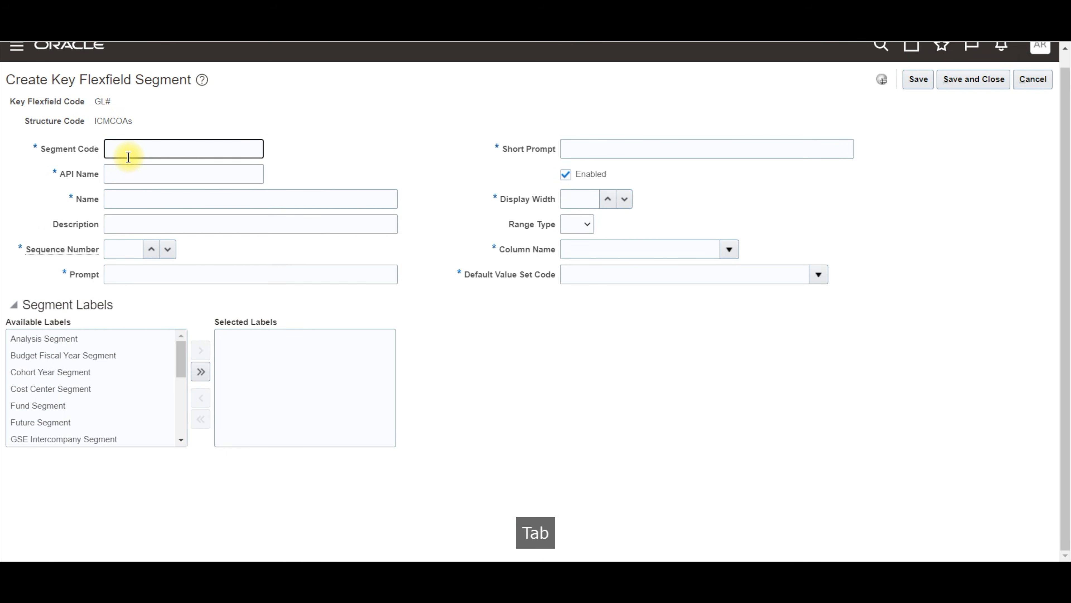
key("ctrl+v")
key("Tab")
key("Tab")
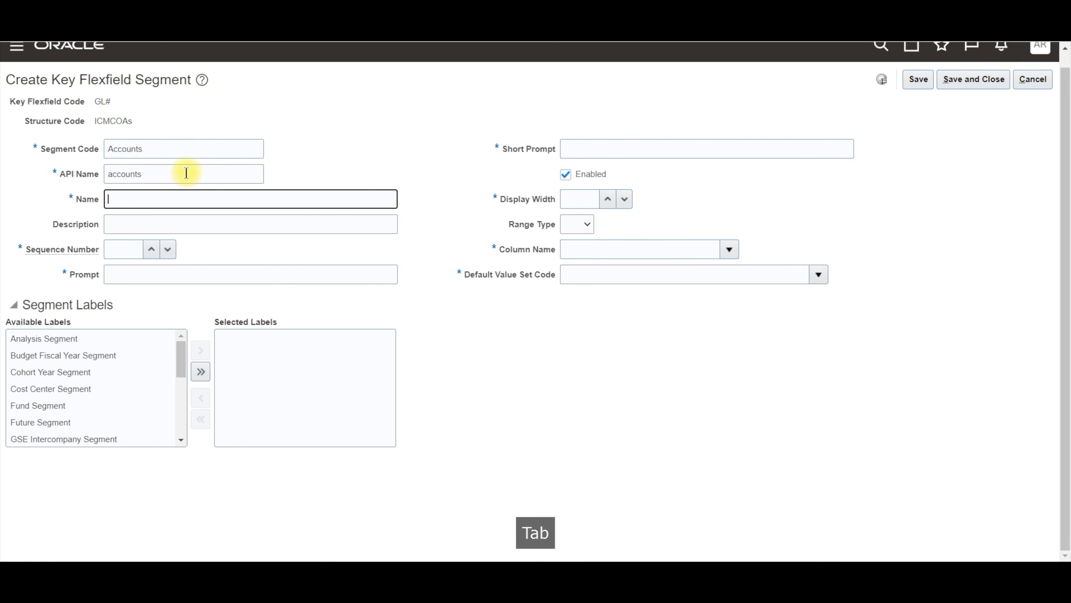
Enter Accounts as both the name and the description of the new segment
key("ctrl+v")
key("Tab")
key("ctrl+v")
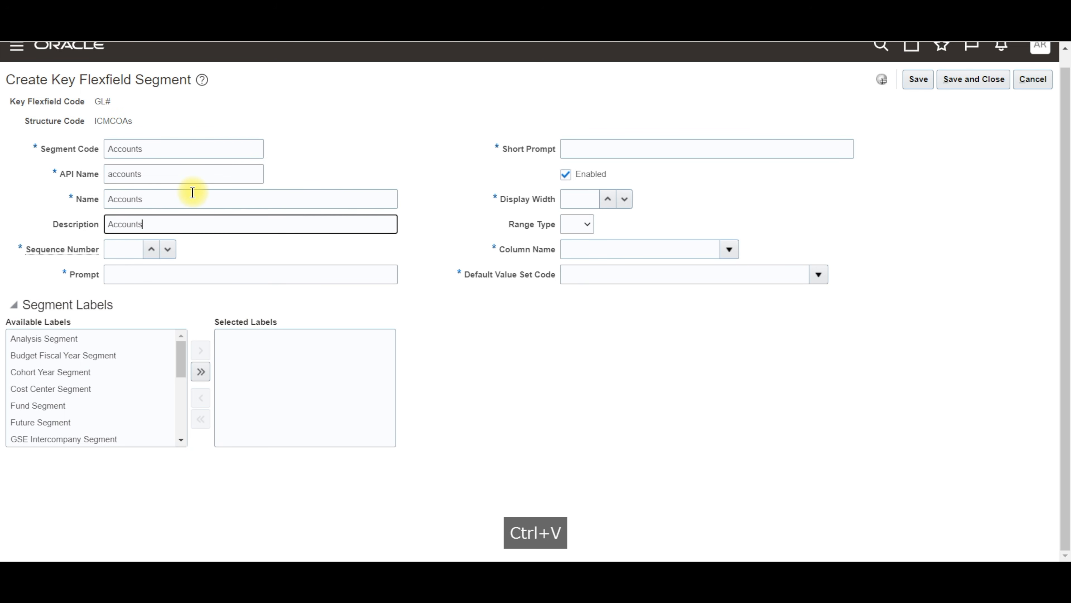
key("Tab")
Set the Accounts segment's sequence number to 3 and its prompt to Accounts
left_click(152, 249)
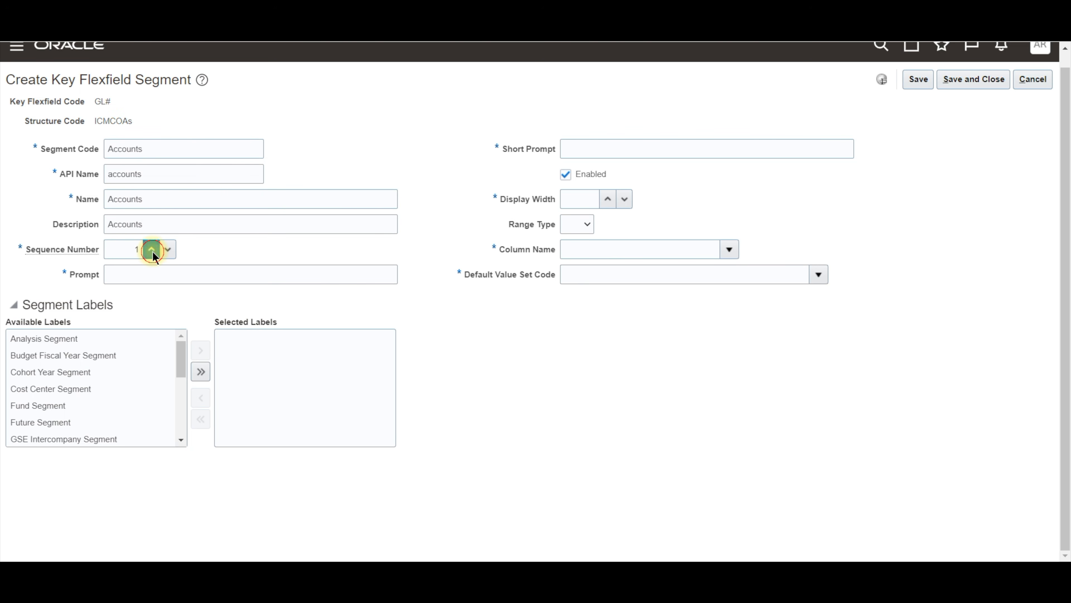
left_click(152, 250)
left_click(152, 250)
left_click(148, 272)
key("ctrl+v")
key("Tab")
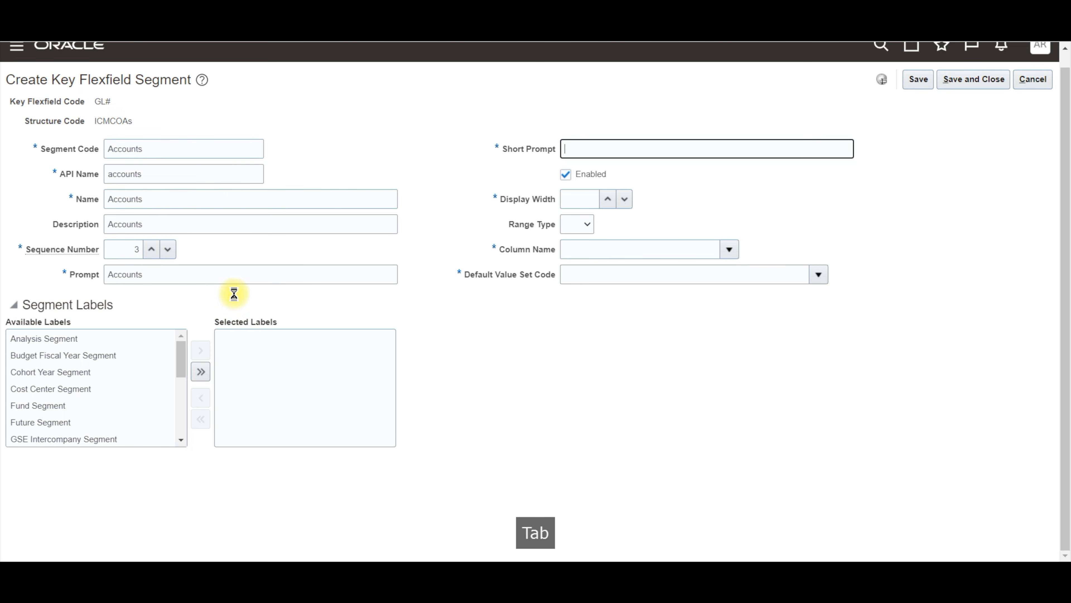
Assign the Natural Account Segment label to the segment and enter Accounts as its short prompt
scroll(76, 393, "down", 3)
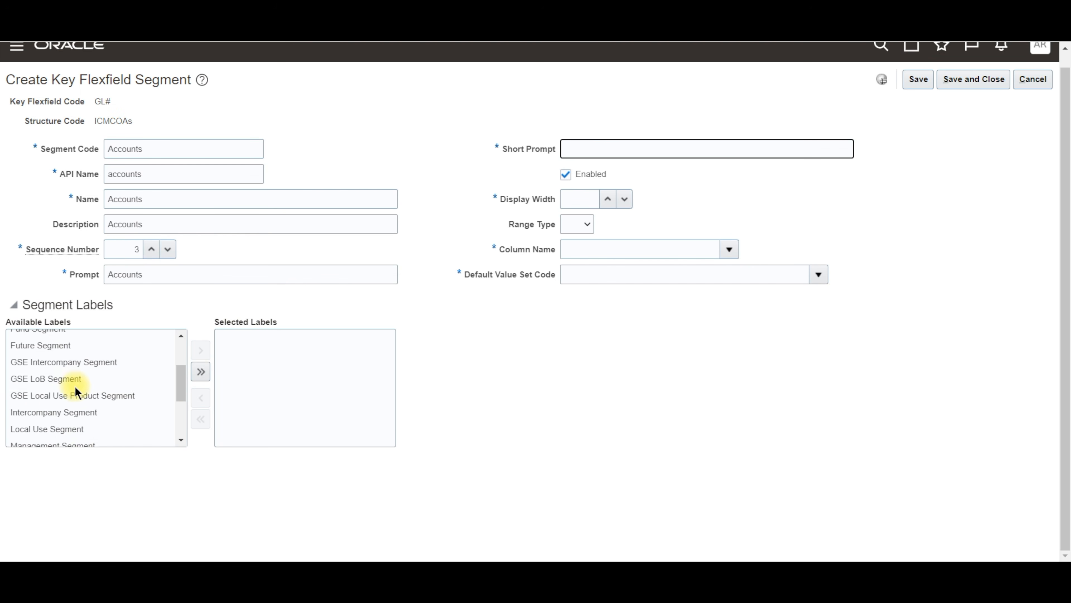
scroll(76, 393, "down", 3)
left_click(103, 401)
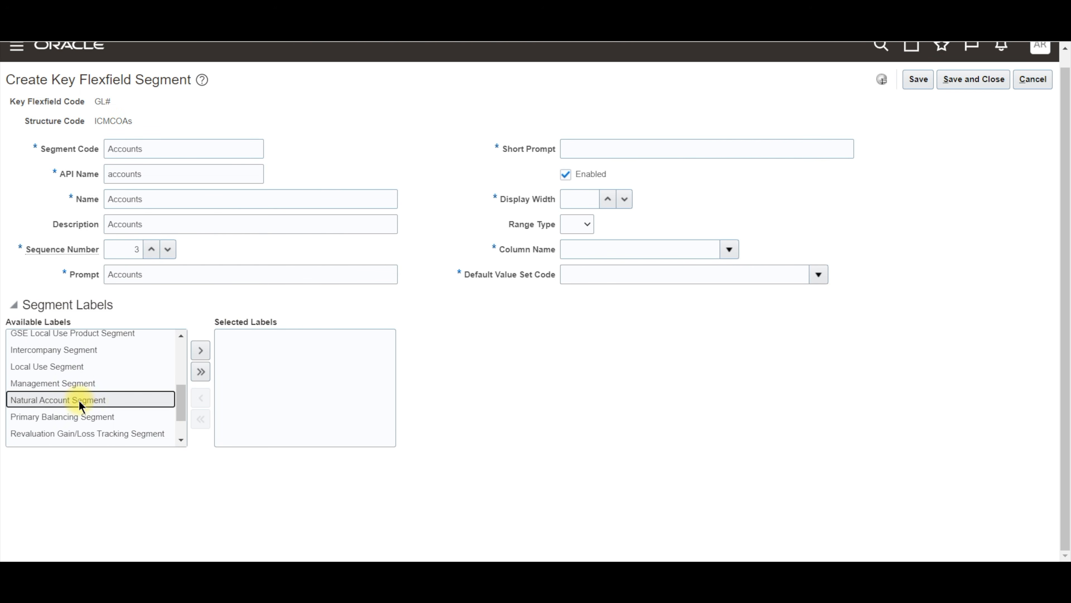
left_click(200, 350)
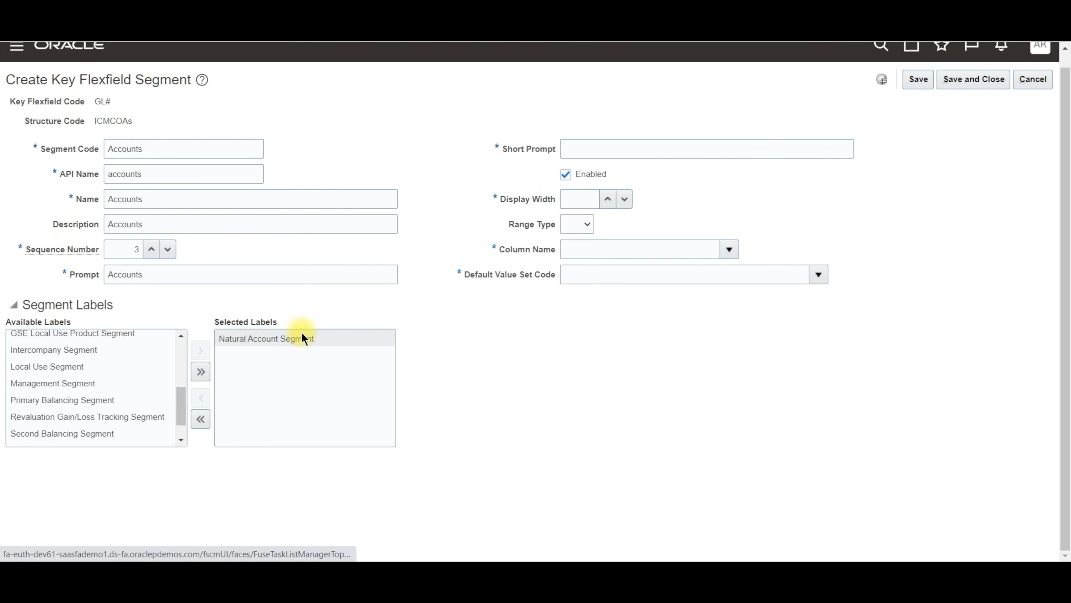
left_click(605, 152)
key("ctrl+v")
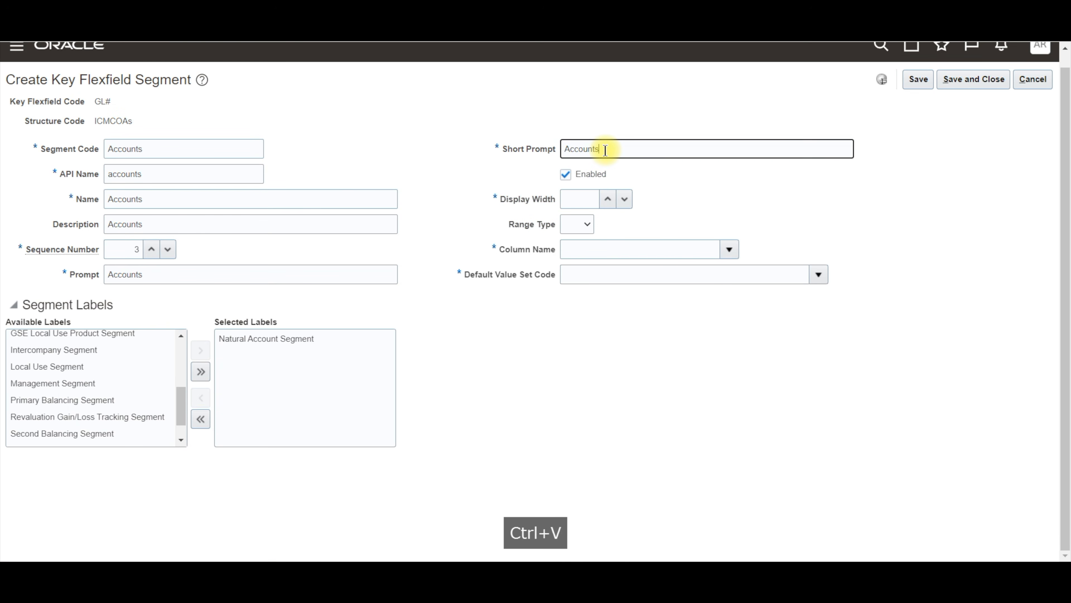
Set the Accounts segment's display width to 6 and its column name to SEGMENT3
key("Tab")
left_click(608, 199)
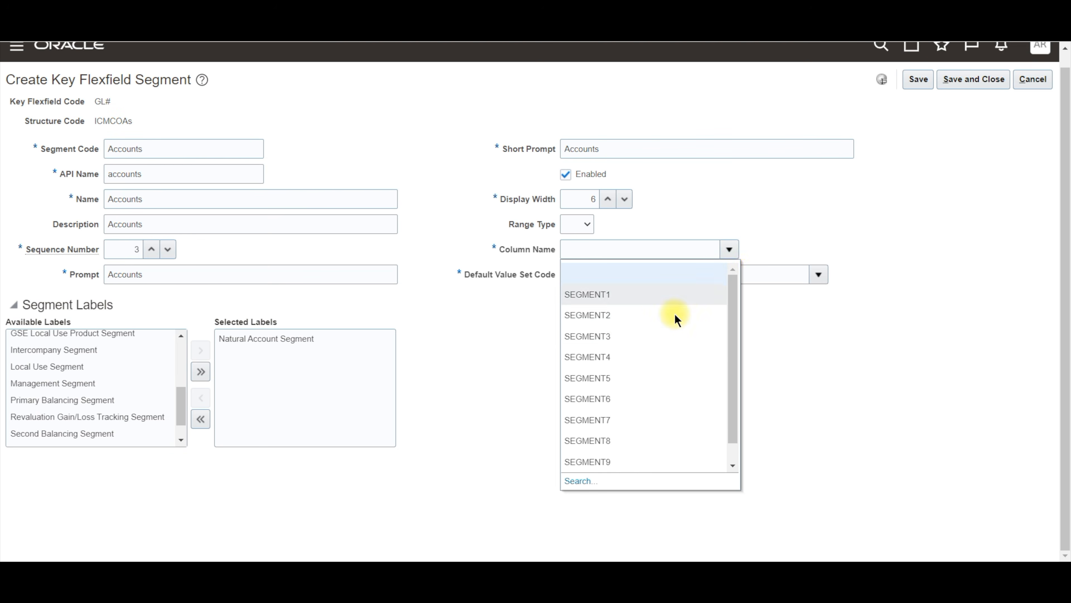
left_click(656, 337)
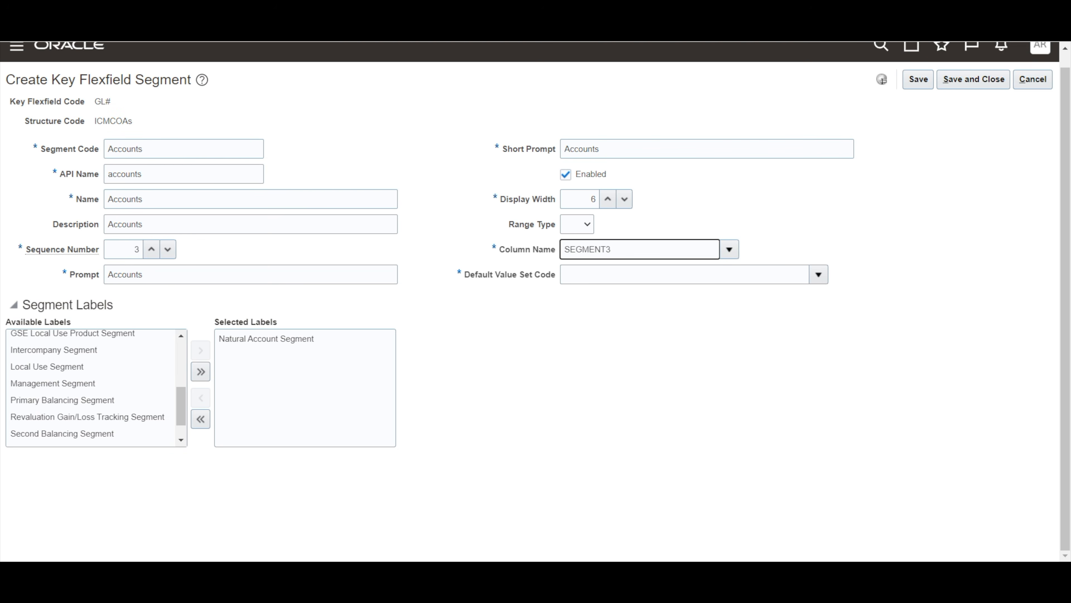
Copy ICM_Accounts from the Notepad plan into the default value set code, then save and close the Accounts segment
left_click(793, 588)
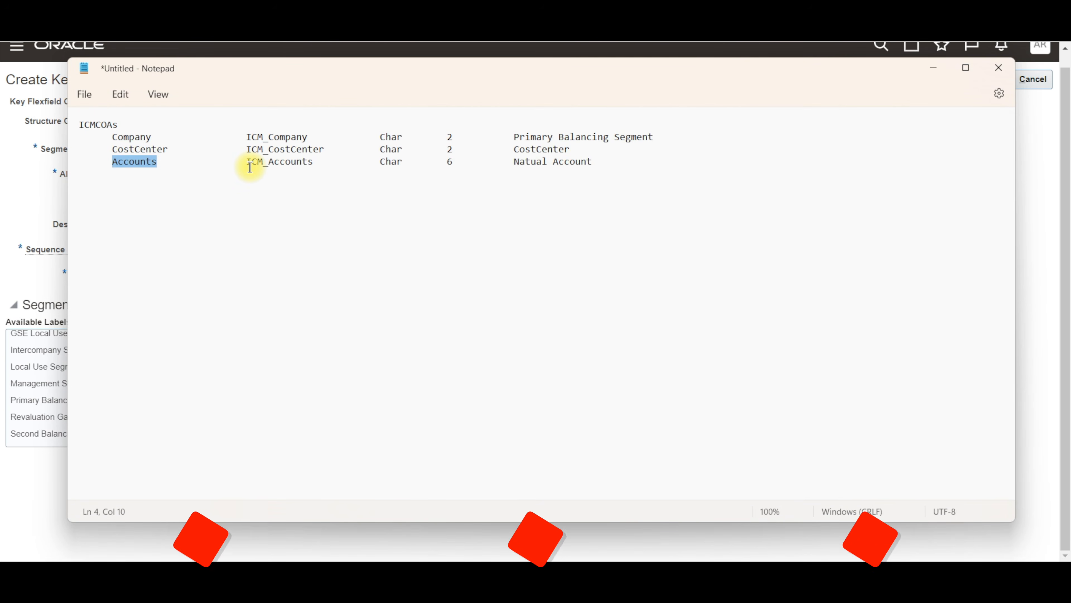
left_click_drag(248, 163, 314, 162)
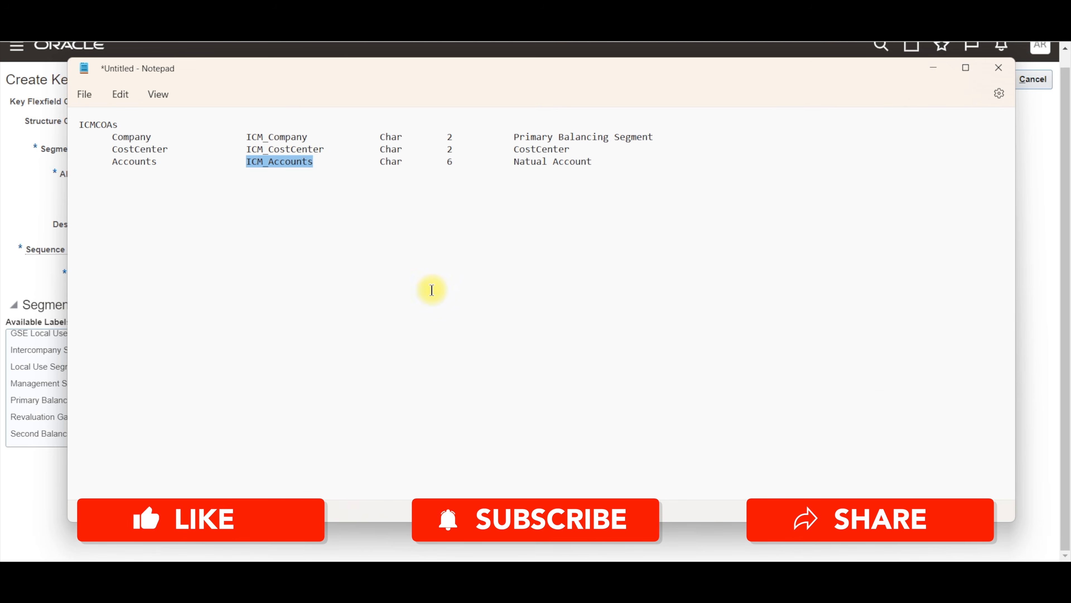
left_click(1027, 328)
left_click(668, 279)
key("ctrl+v")
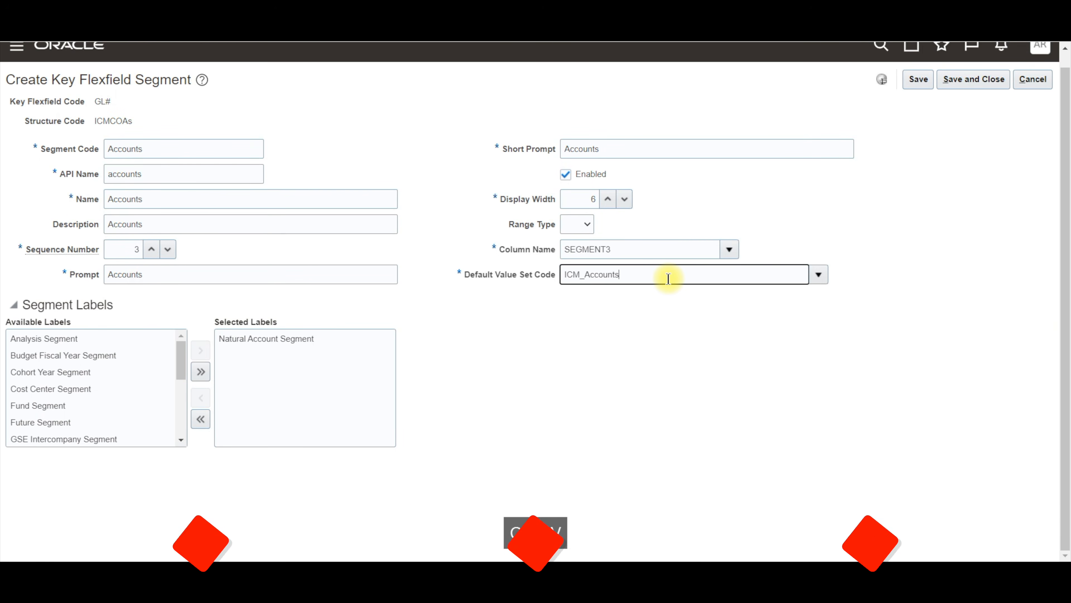
key("Tab")
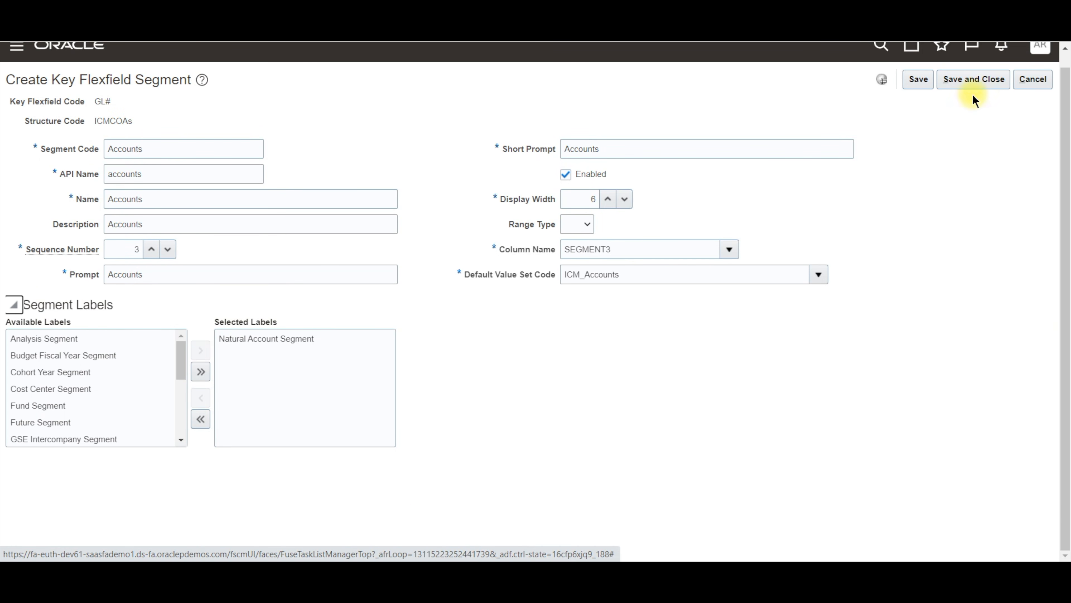
left_click(970, 80)
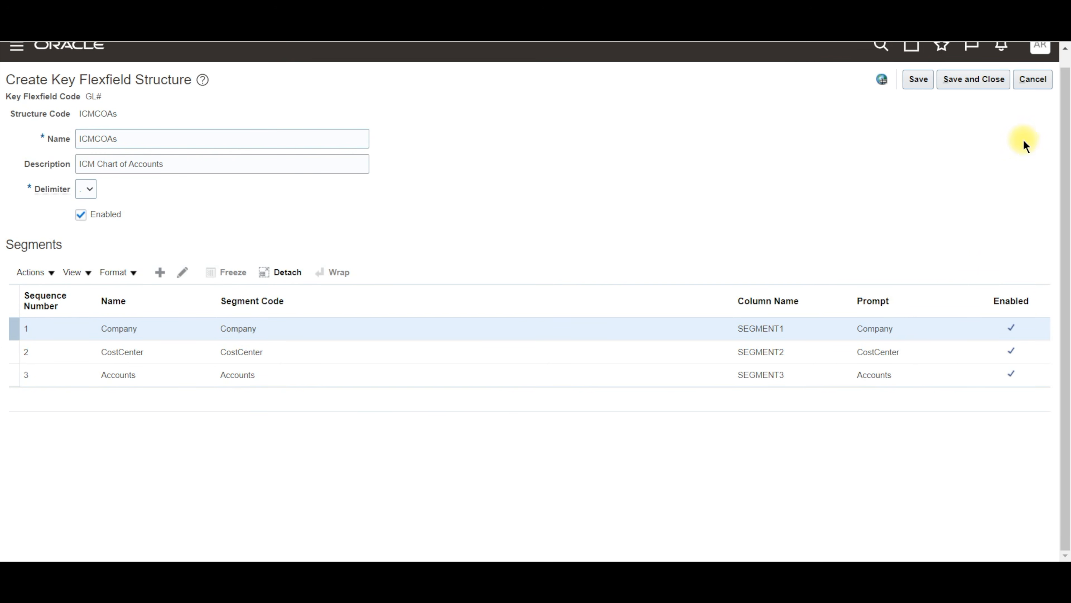
Save and close the ICMCOAs structure, and deploy the General Ledger Accounting Flexfield
left_click(977, 79)
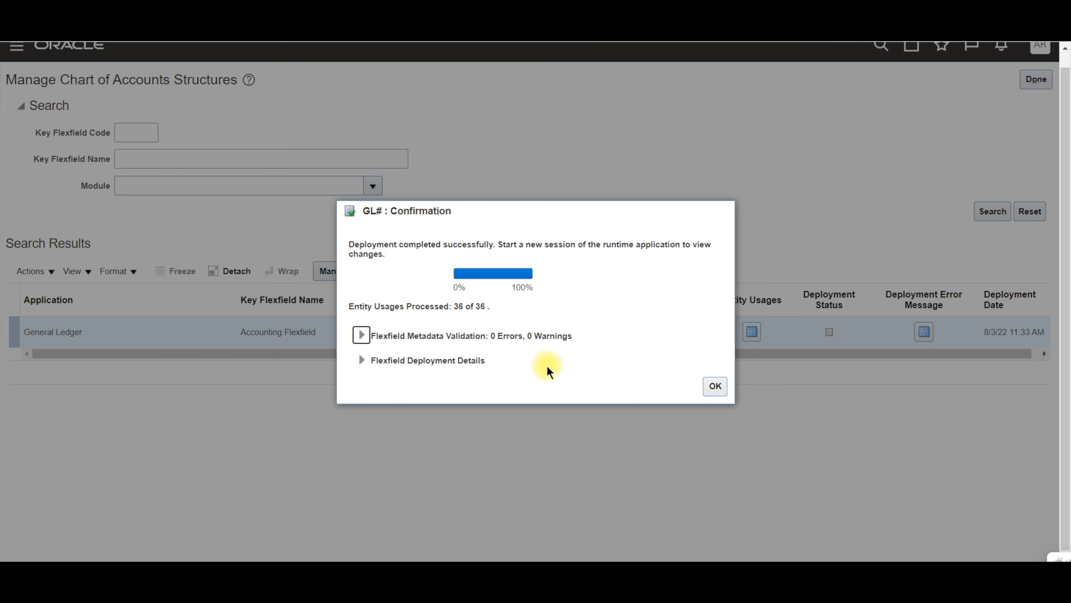
left_click(721, 386)
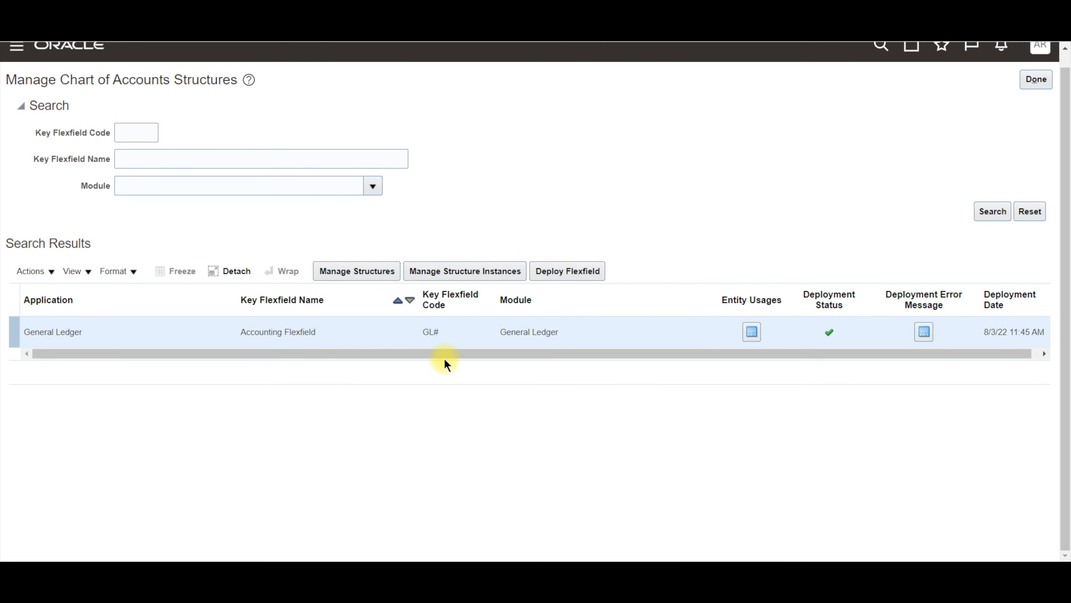